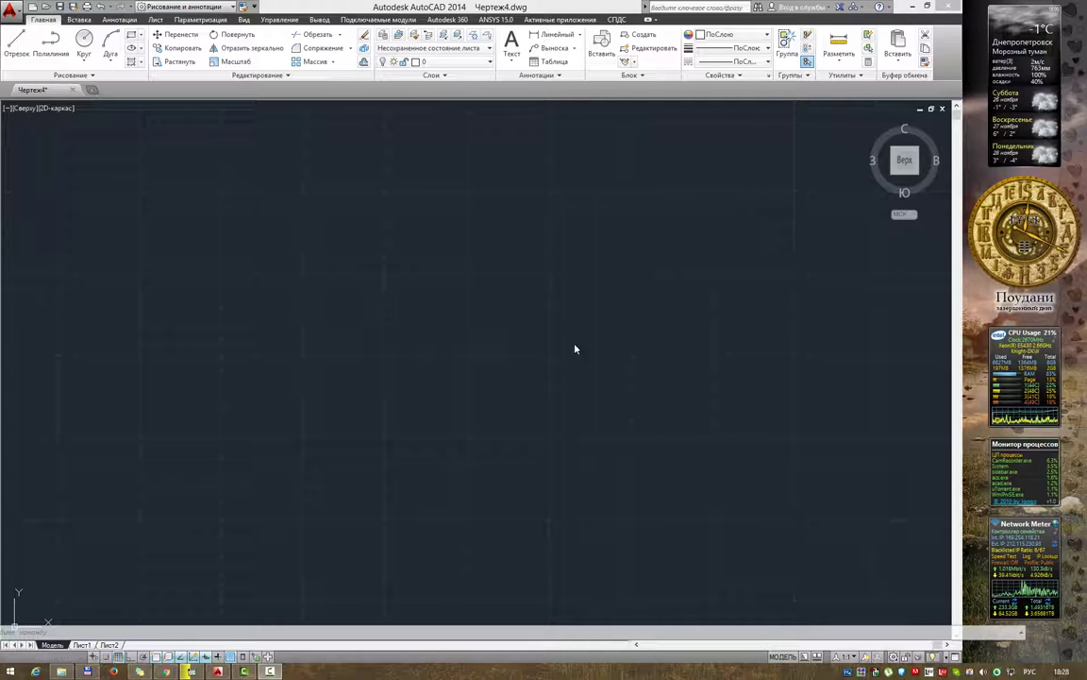
Open the Layer Properties Manager and create a new layer named Слой1 next to layer 0.
left_click(450, 76)
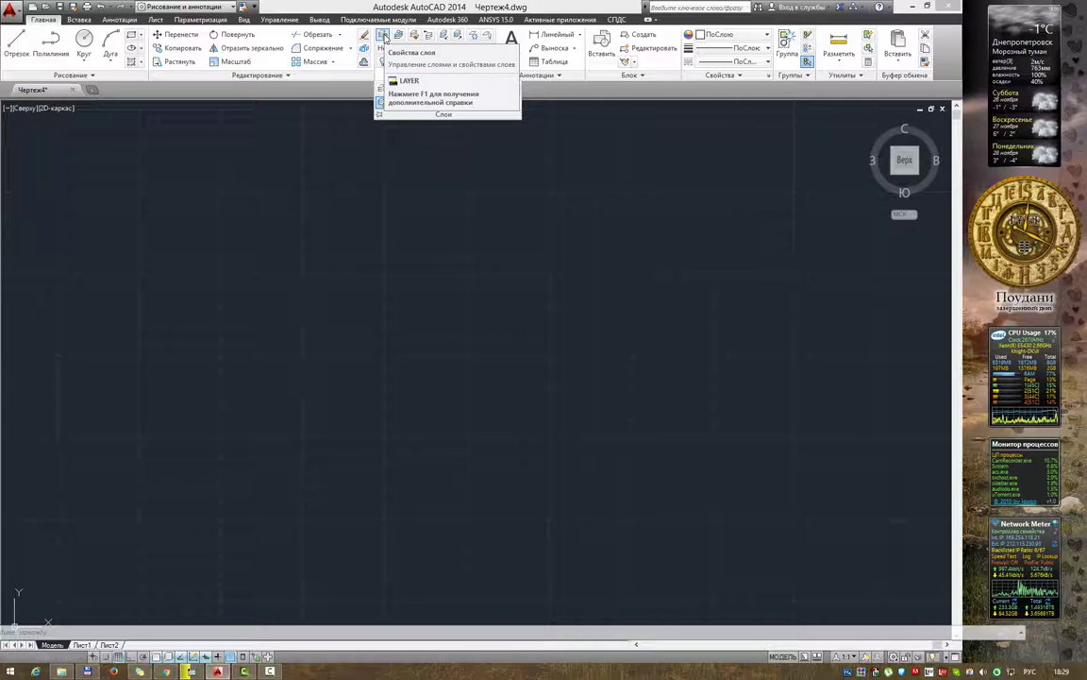
left_click(383, 36)
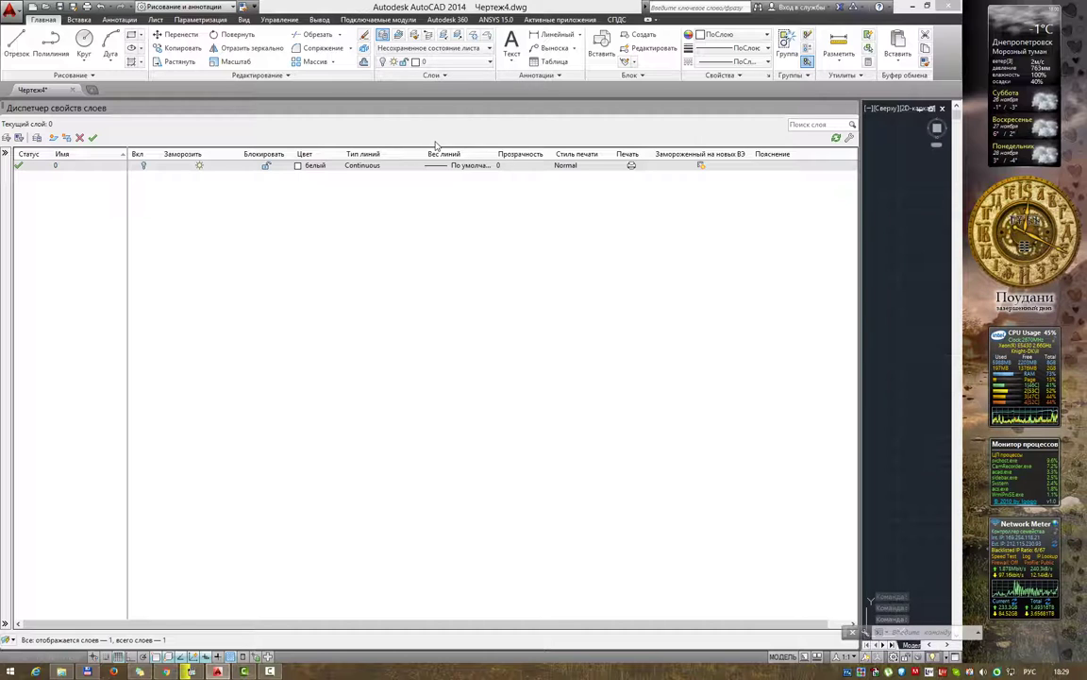
right_click(157, 204)
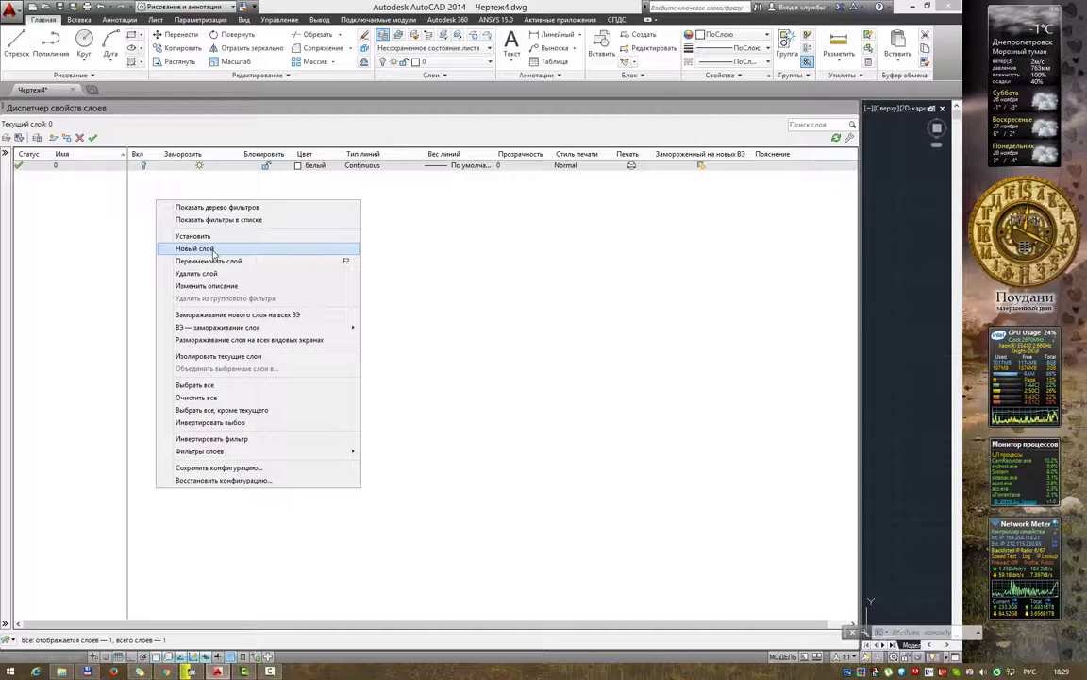
left_click(69, 166)
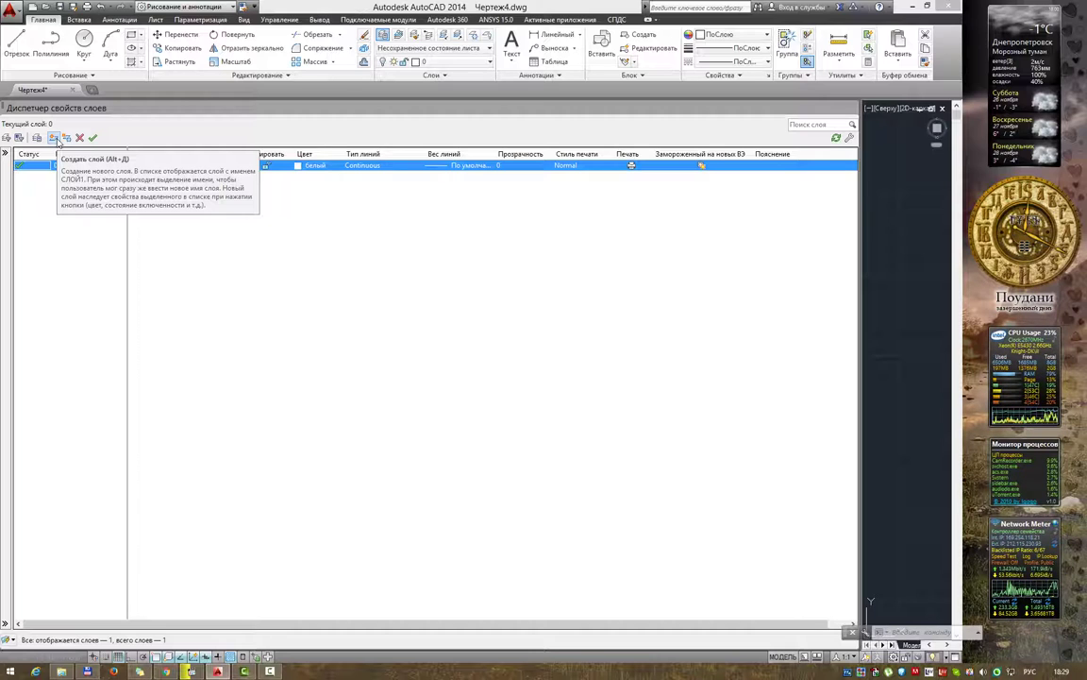
left_click(54, 138)
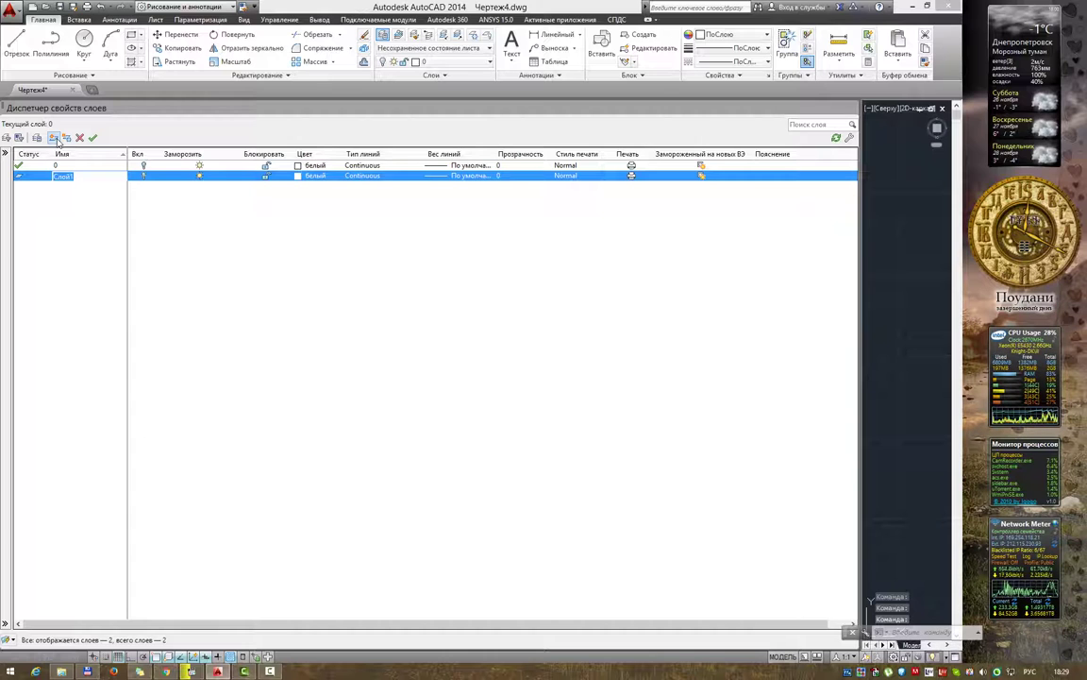
left_click(89, 166)
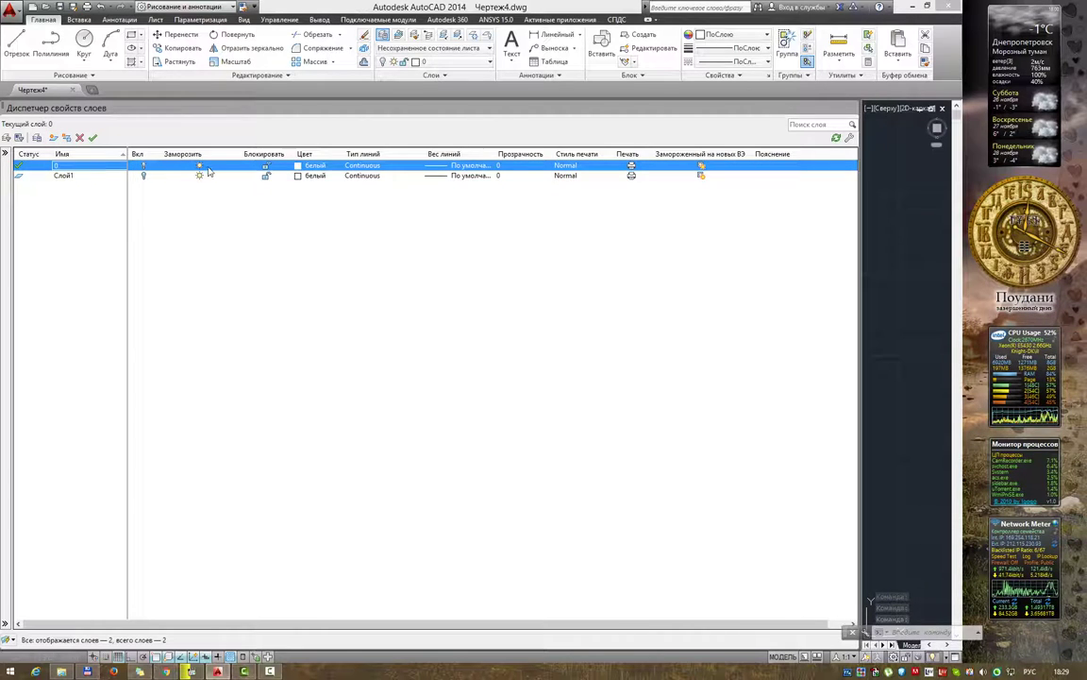
Select Слой1 and look up the main-line layer name in the reference table PDF.
right_click(94, 171)
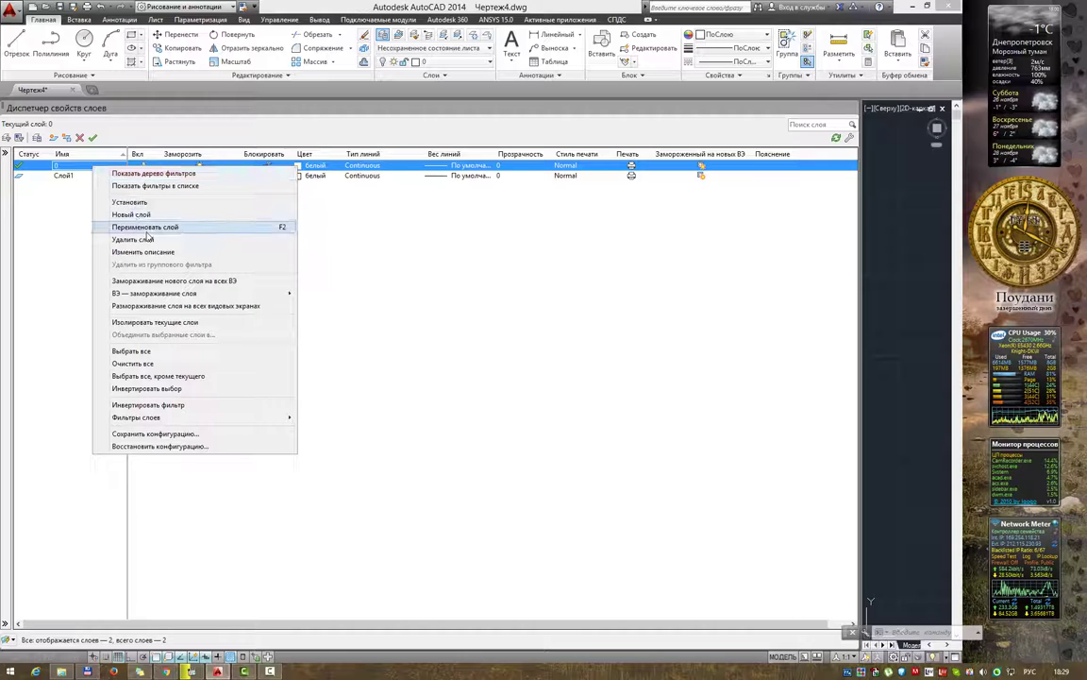
left_click(68, 179)
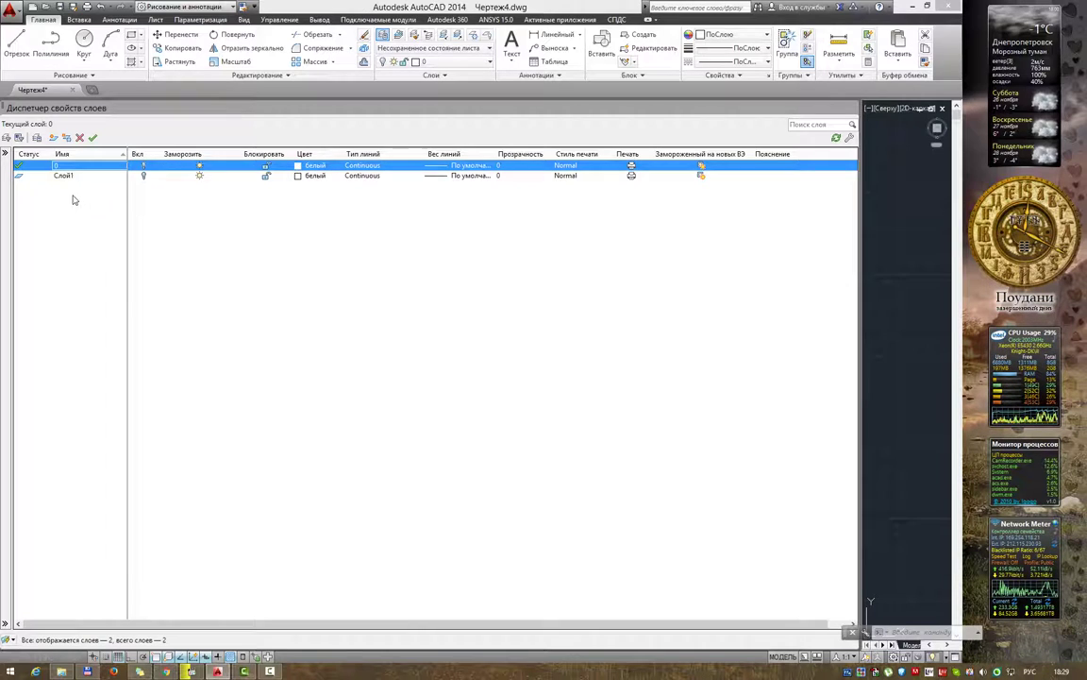
left_click(71, 178)
left_click(122, 234)
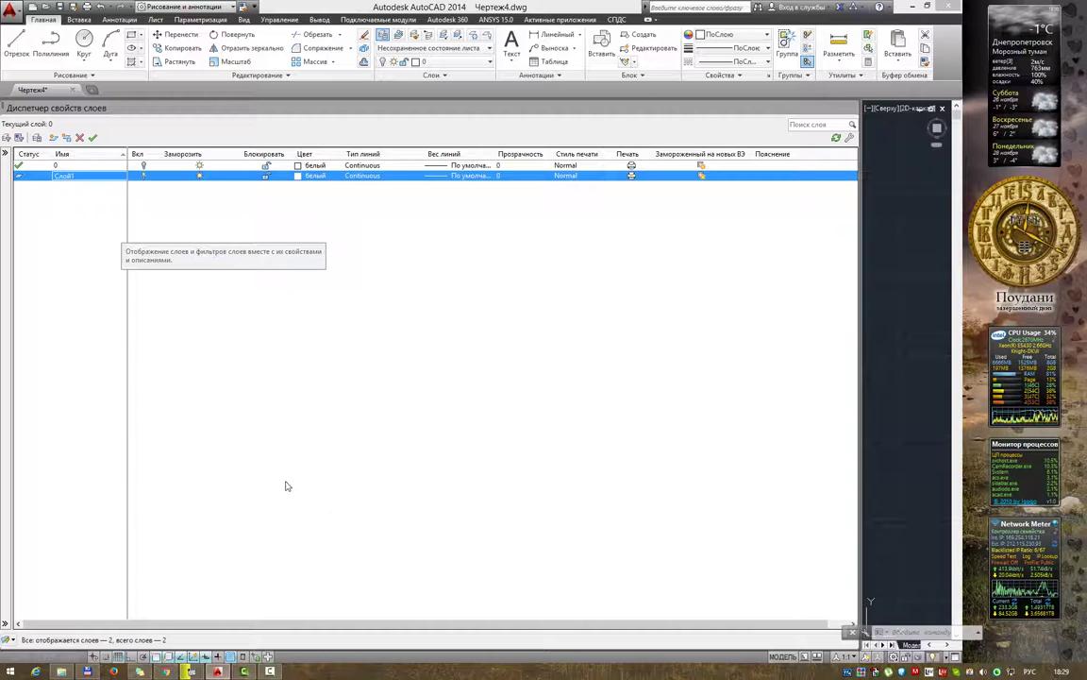
left_click(165, 672)
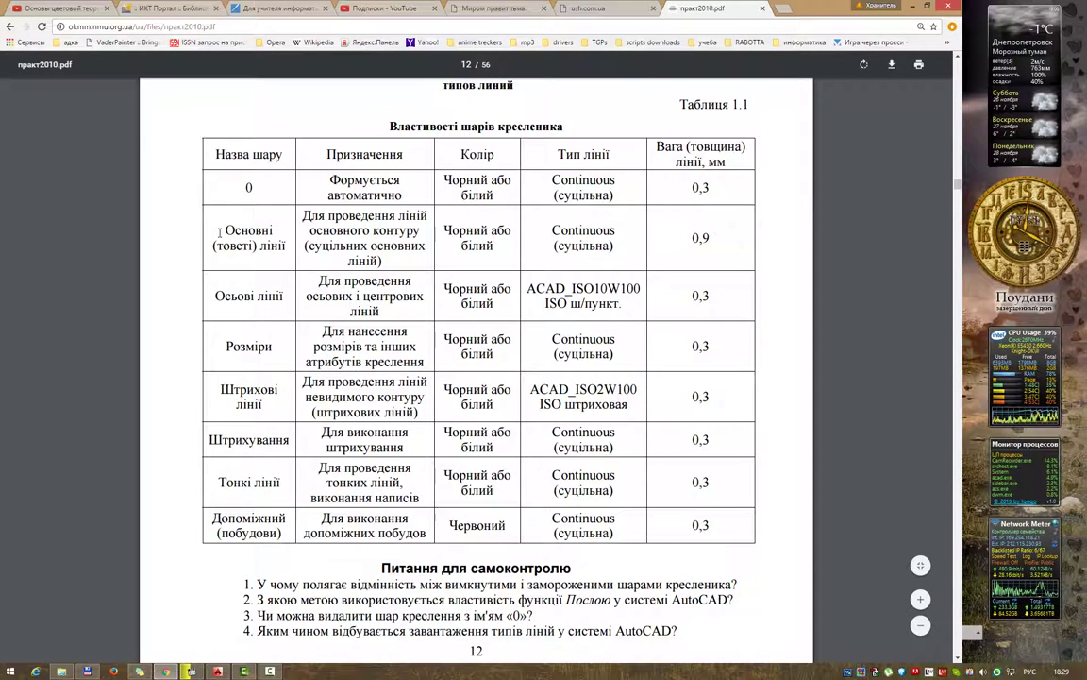
left_click_drag(230, 229, 274, 230)
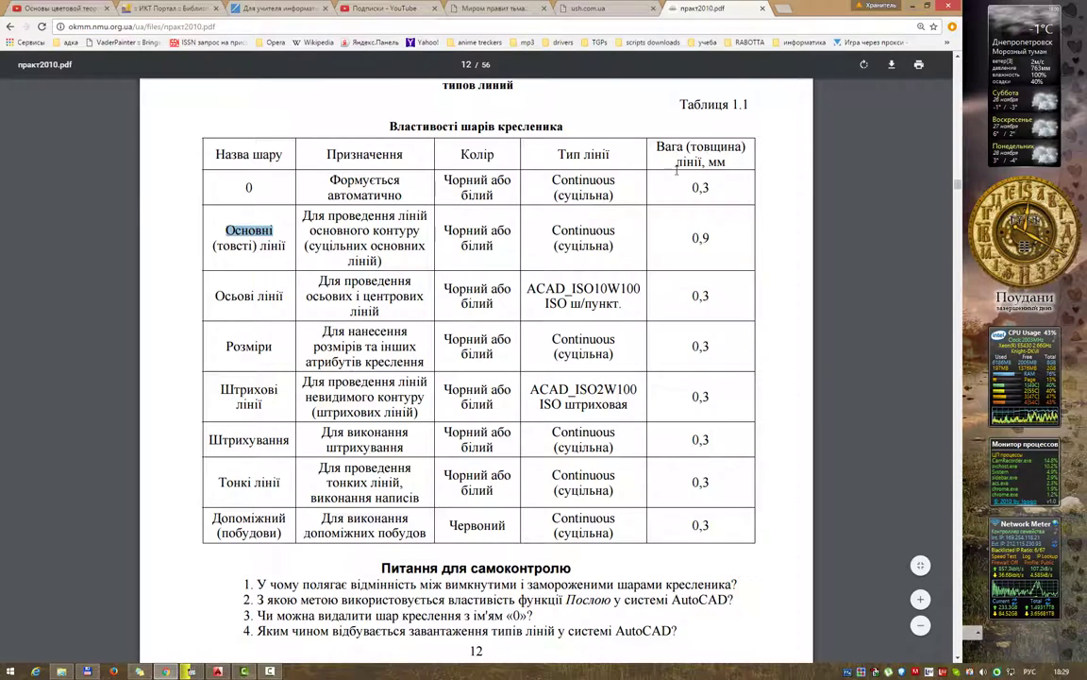
key("alt+Tab")
Rename layer Слой1 to Основной and recheck the reference table.
double_click(62, 176)
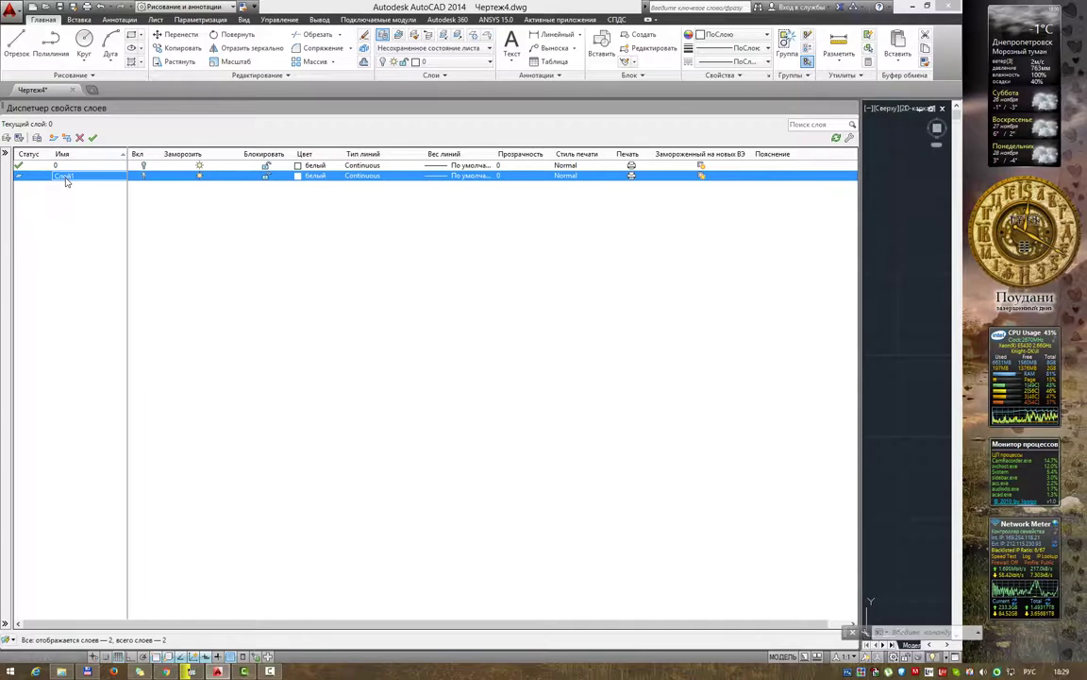
double_click(80, 175)
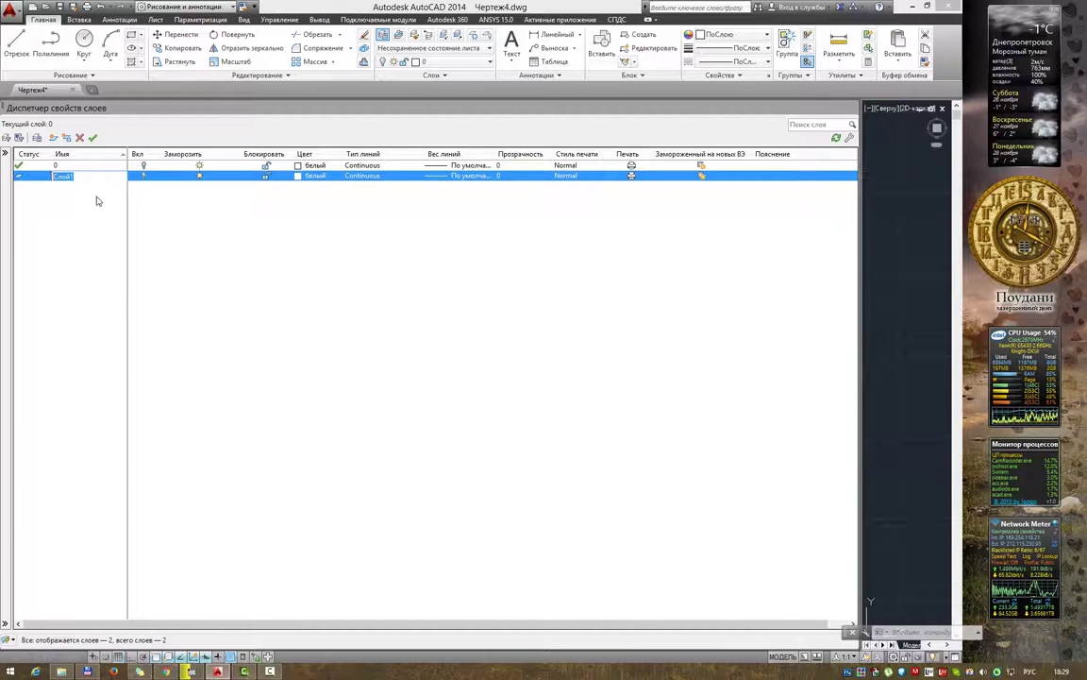
mouse_move(99, 201)
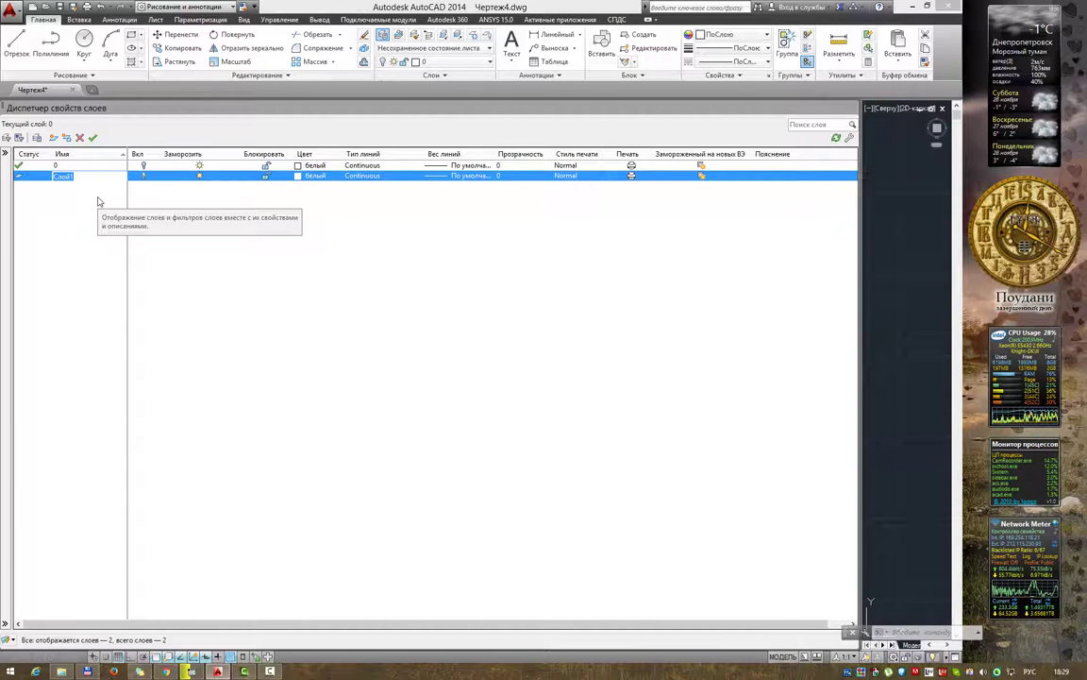
type("Основн")
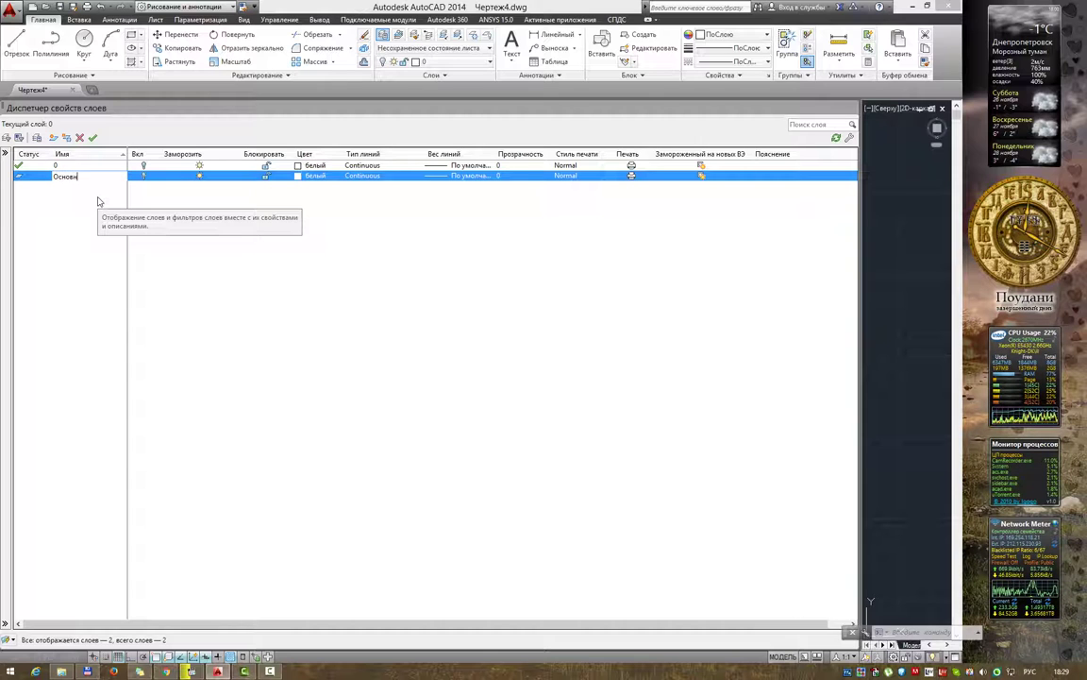
type("ой")
key("Return")
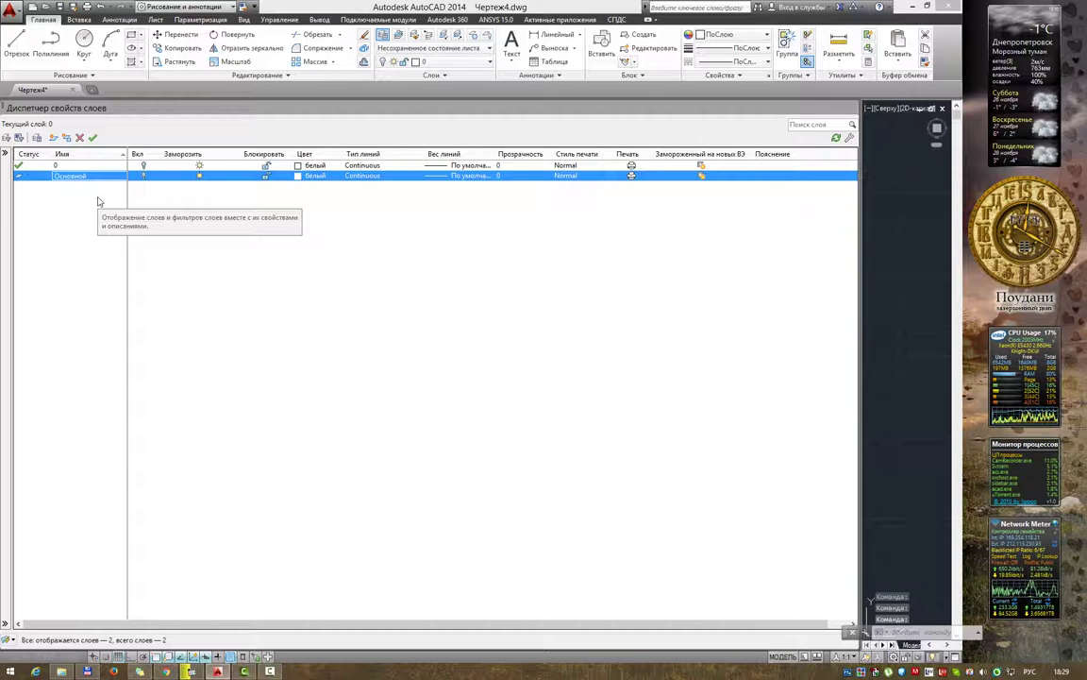
key("alt+Tab")
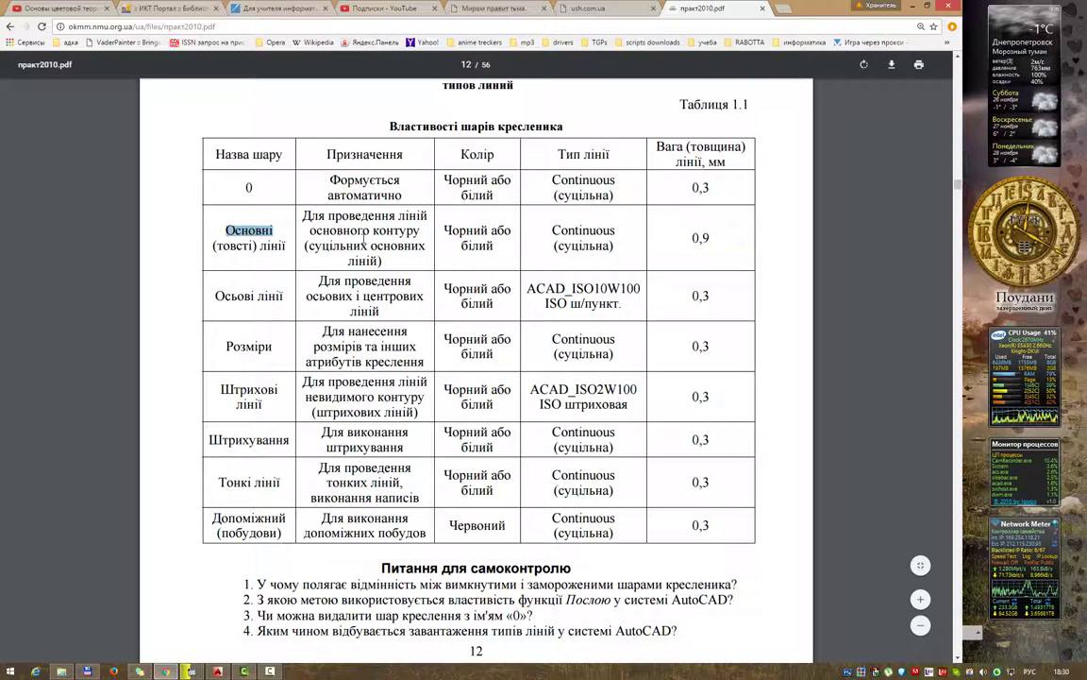
key("alt+Tab")
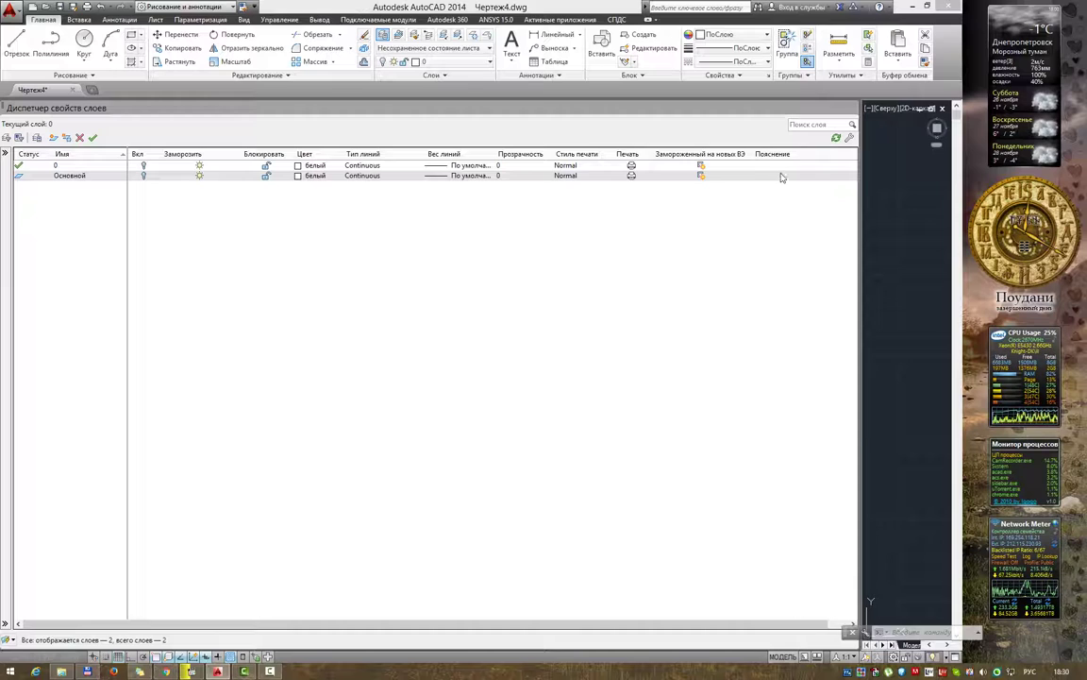
Enter 'Основные линии' as the Основной layer's description.
left_click(764, 177)
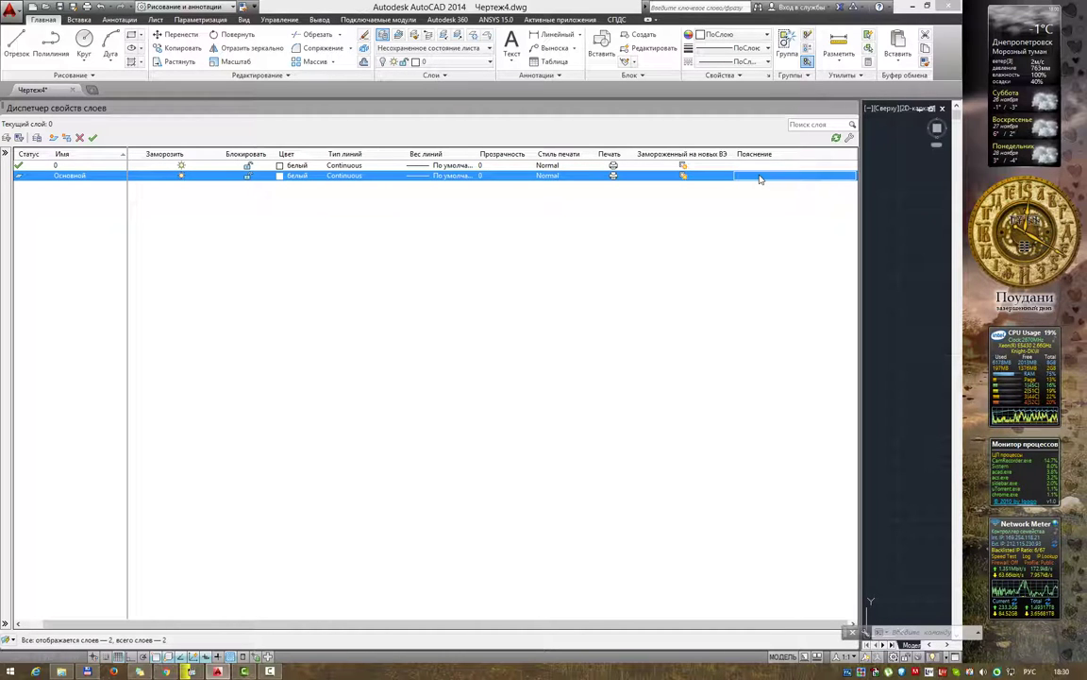
left_click(761, 178)
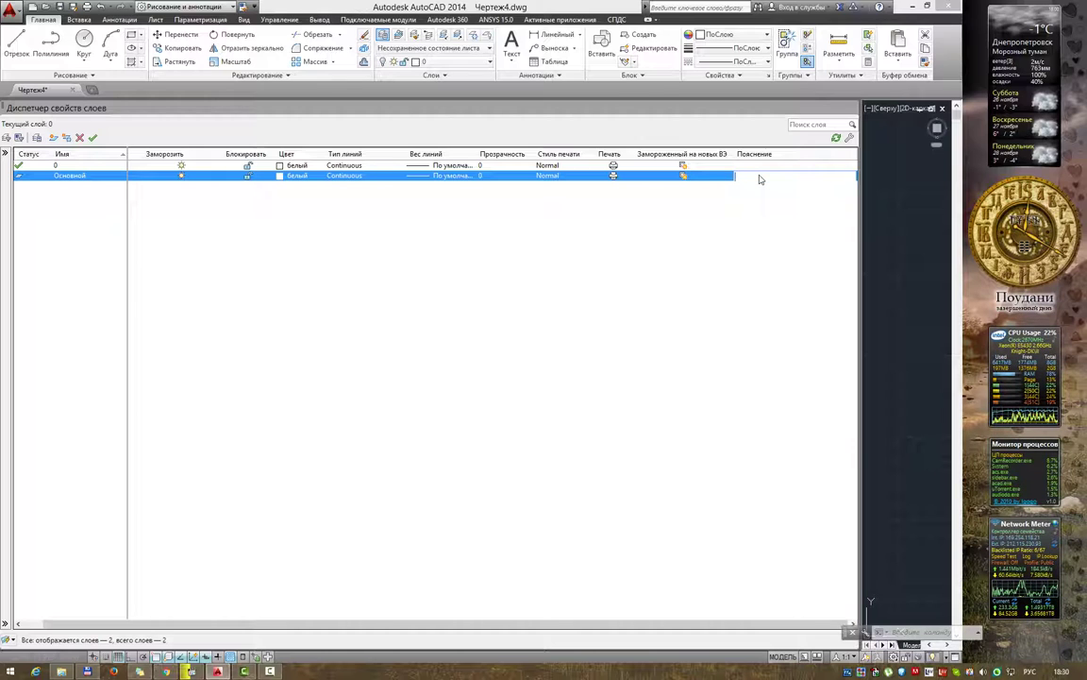
type("Основные ли")
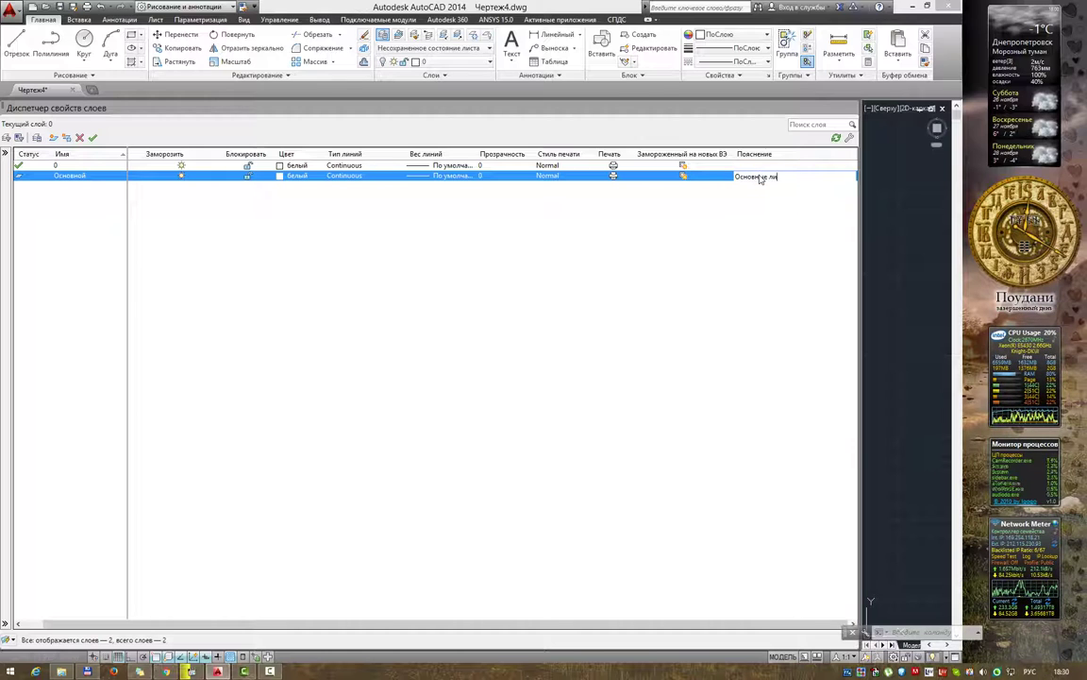
type("нии")
key("Return")
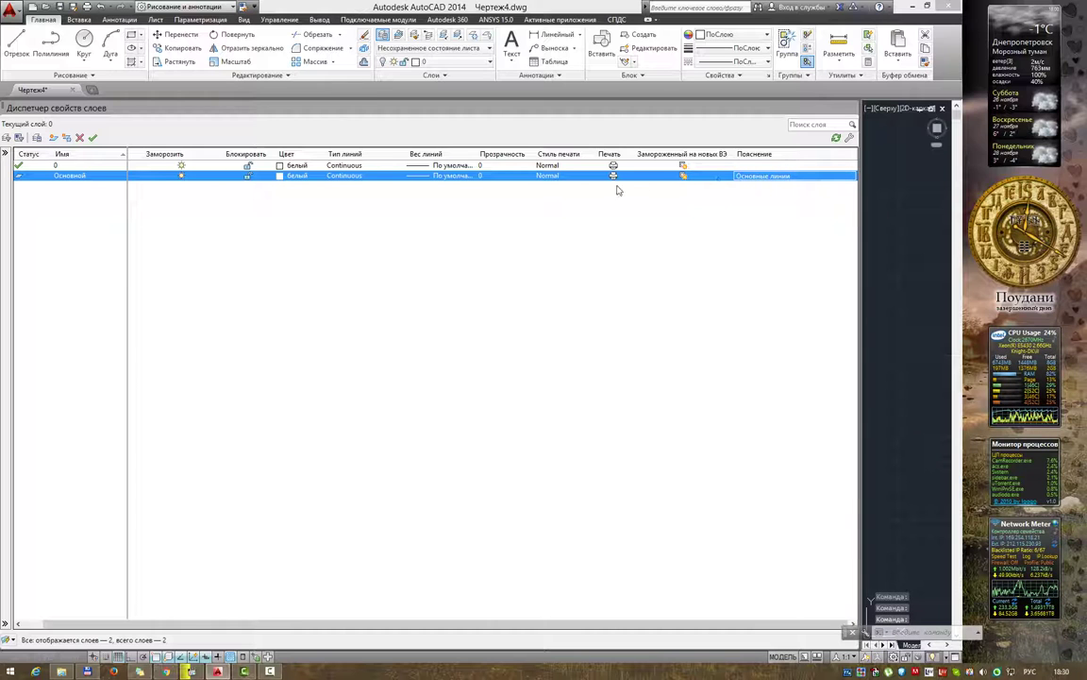
key("alt+Tab")
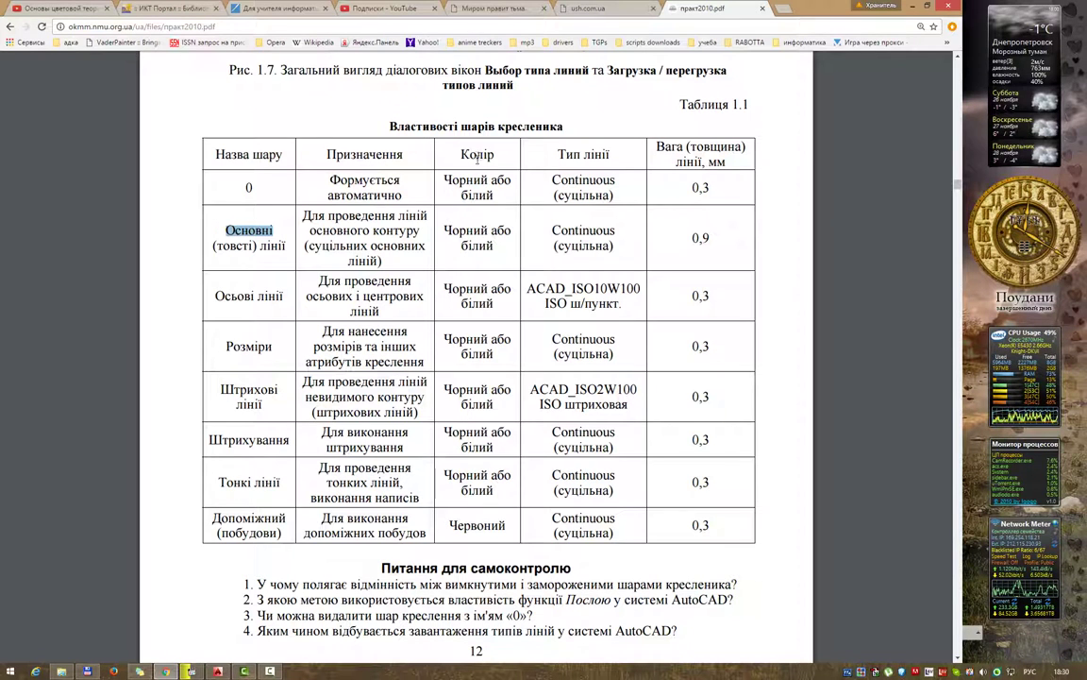
key("alt+Tab")
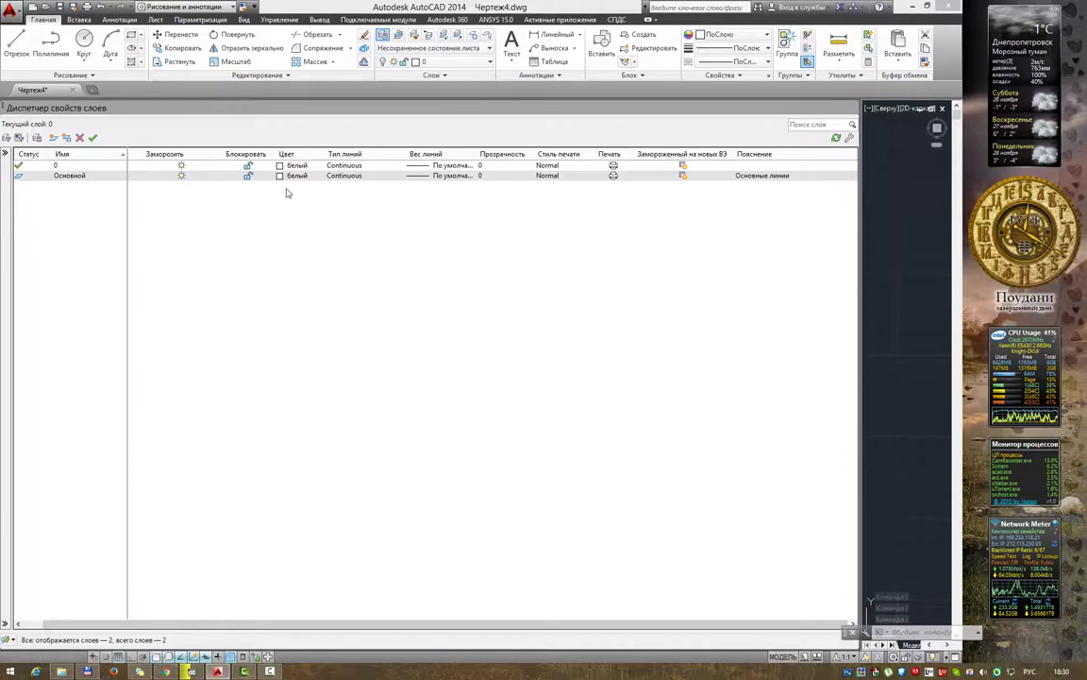
Keep the Основной layer's colour white and its linetype Continuous.
left_click(294, 176)
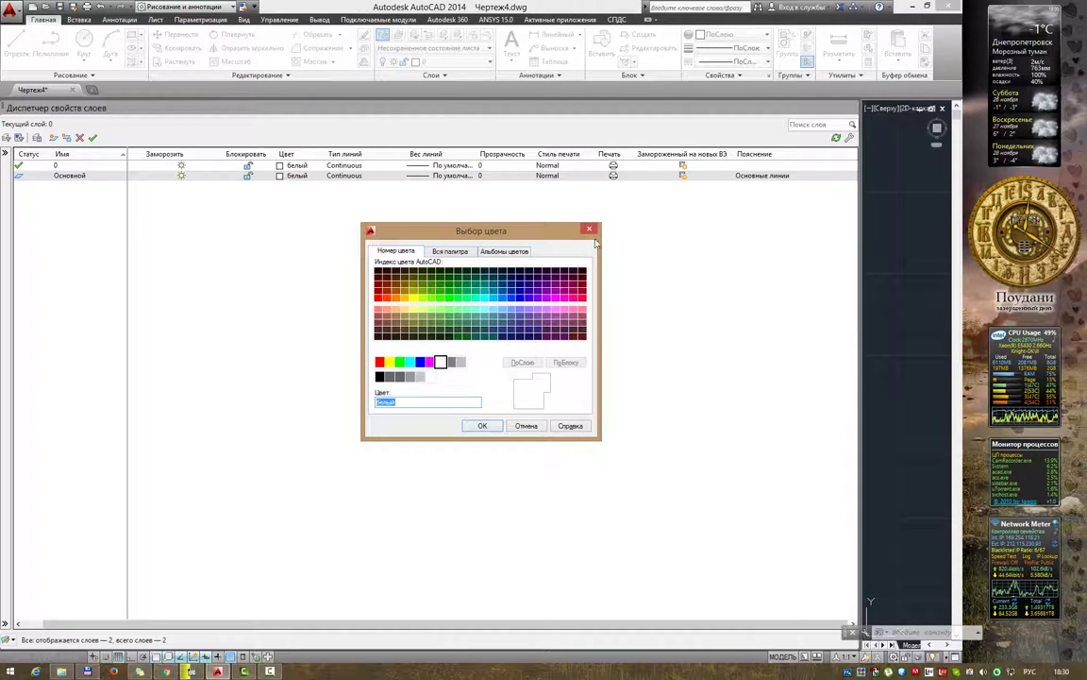
left_click(588, 228)
key("alt+Tab")
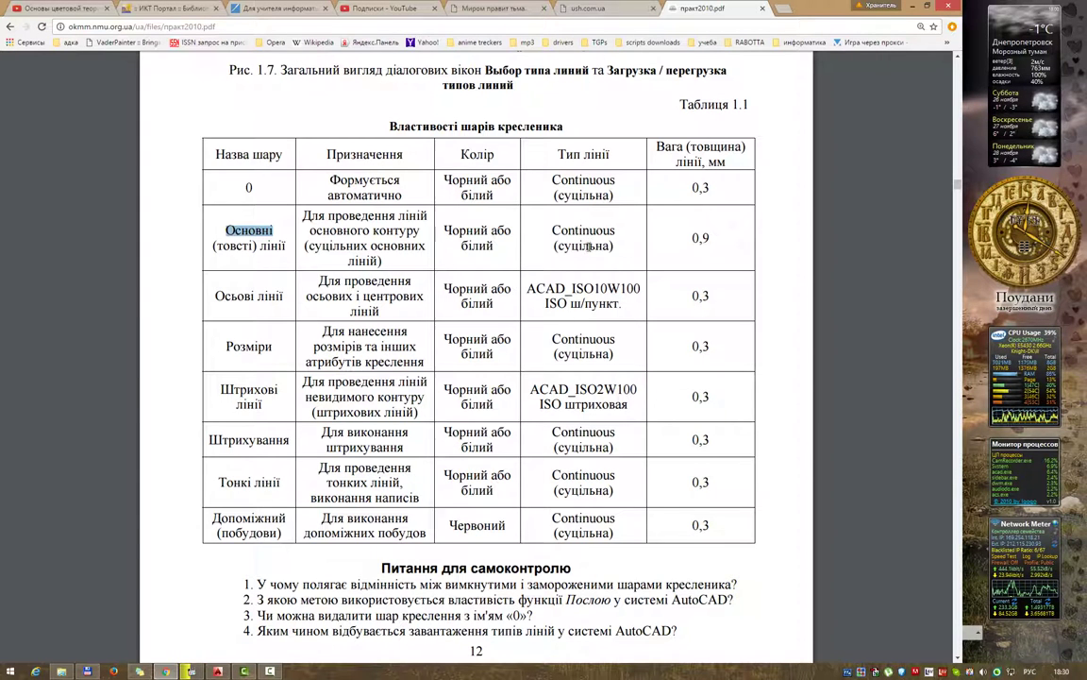
key("alt+Tab")
left_click(345, 176)
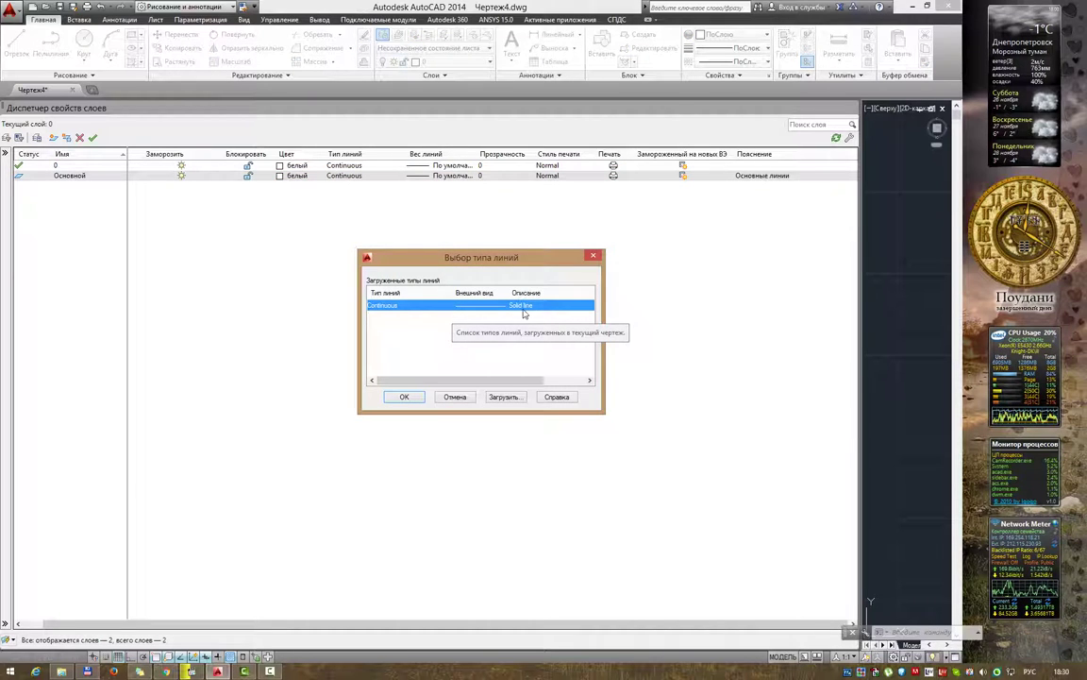
left_click(406, 396)
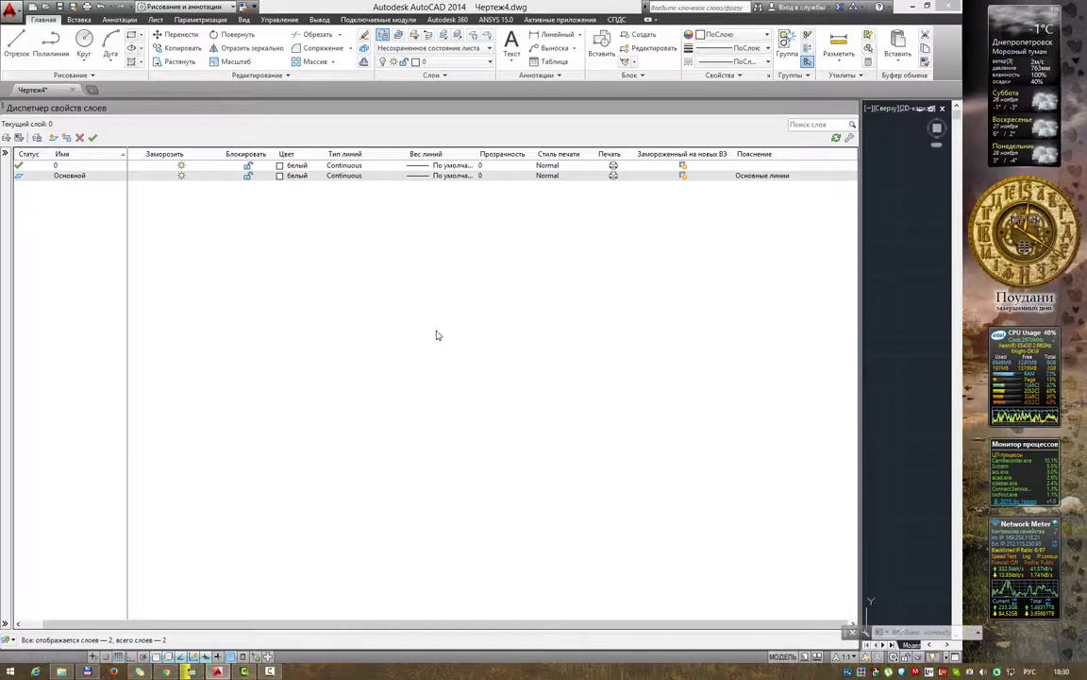
Check the 0,9 value in the reference table and set Основной's lineweight to 0.90 mm.
key("alt+Tab")
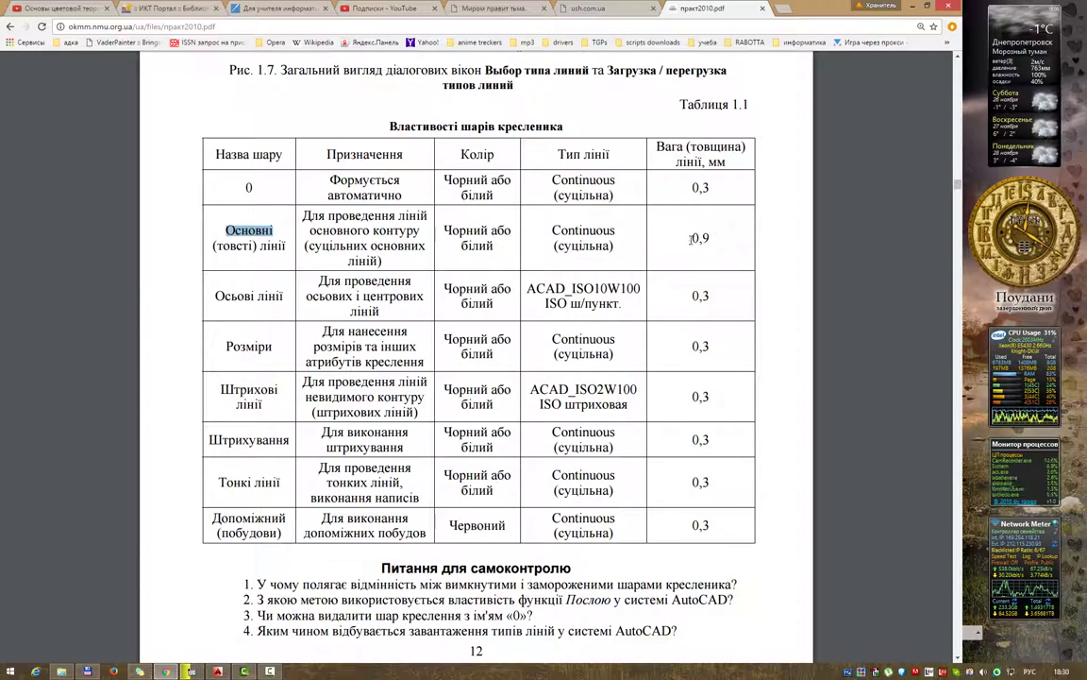
double_click(699, 239)
key("alt+Tab")
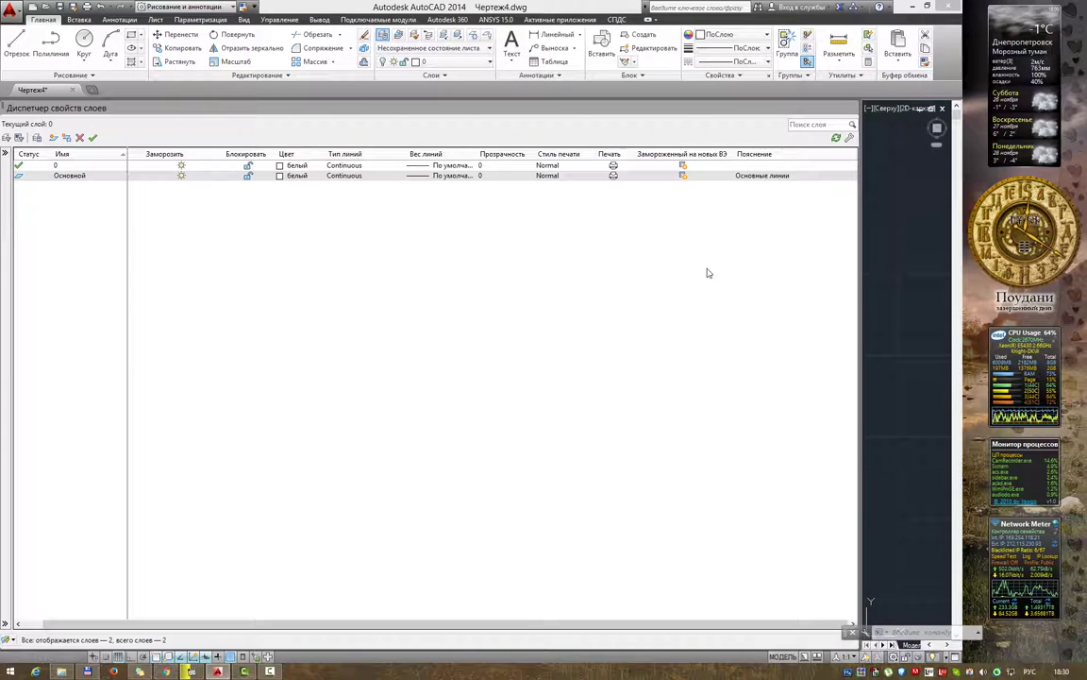
left_click(461, 176)
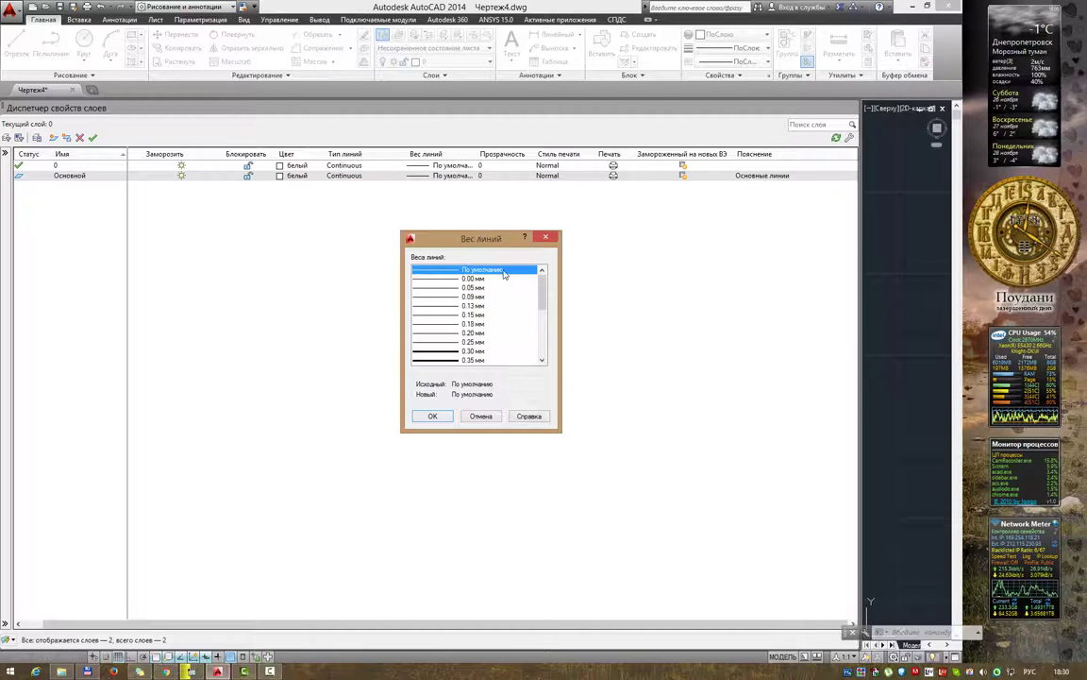
scroll(538, 316, "down", 3)
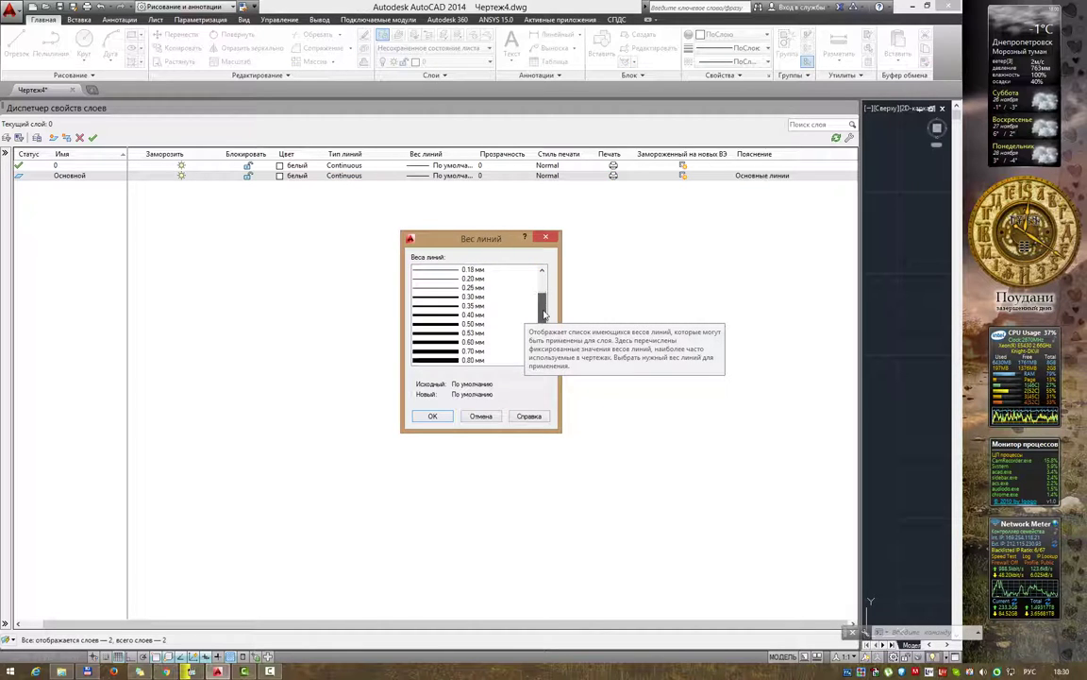
left_click(439, 351)
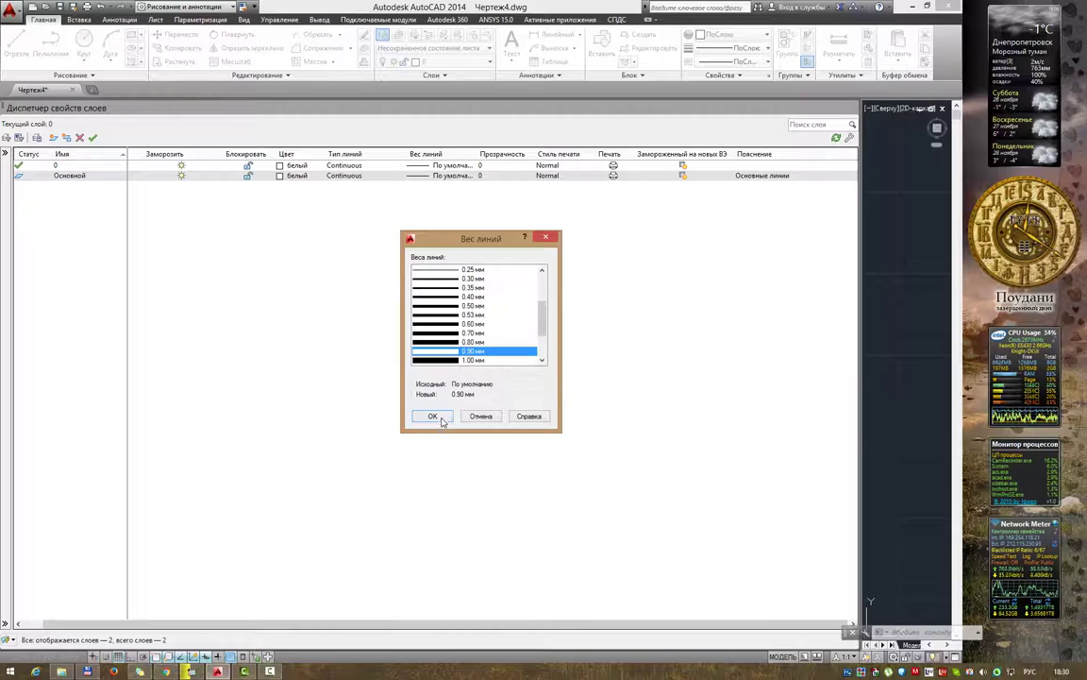
left_click(433, 416)
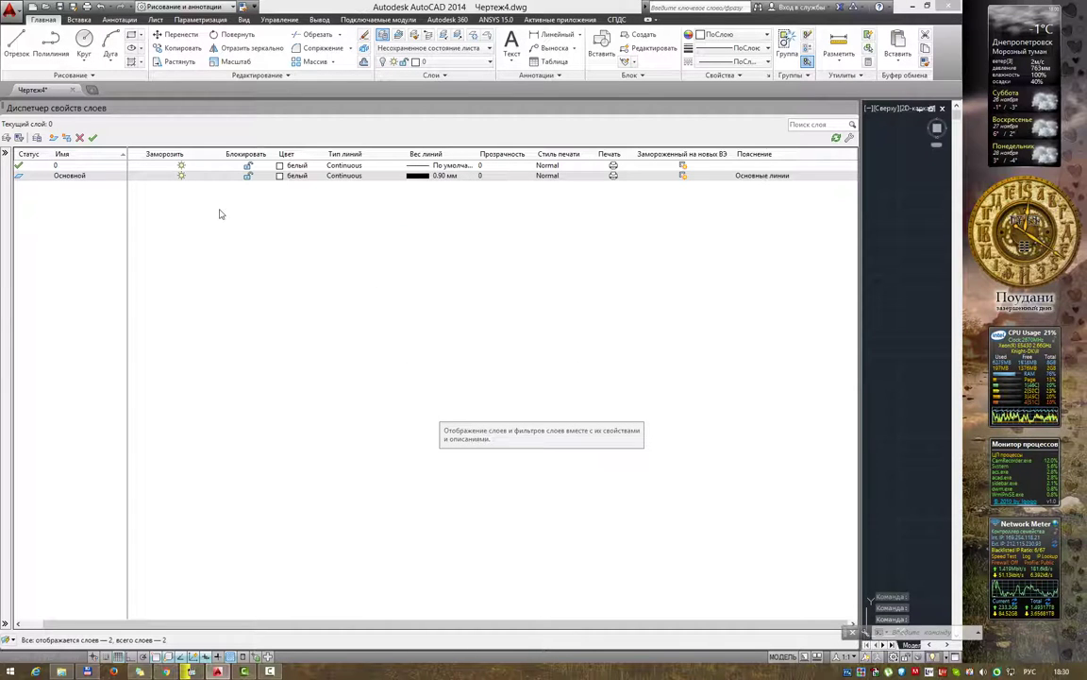
Add several new layers starting from Слой1 and compare against the reference table.
left_click(54, 138)
left_click(54, 138)
left_click(54, 138)
left_click(54, 138)
left_click(53, 137)
left_click(53, 137)
left_click(54, 138)
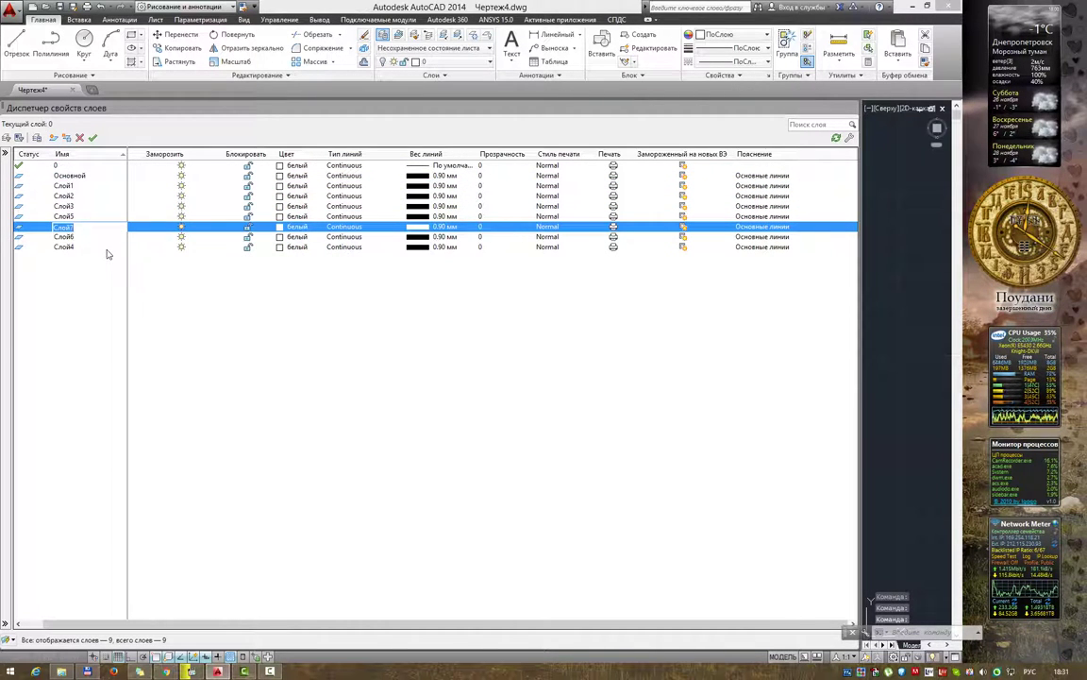
key("alt+Tab")
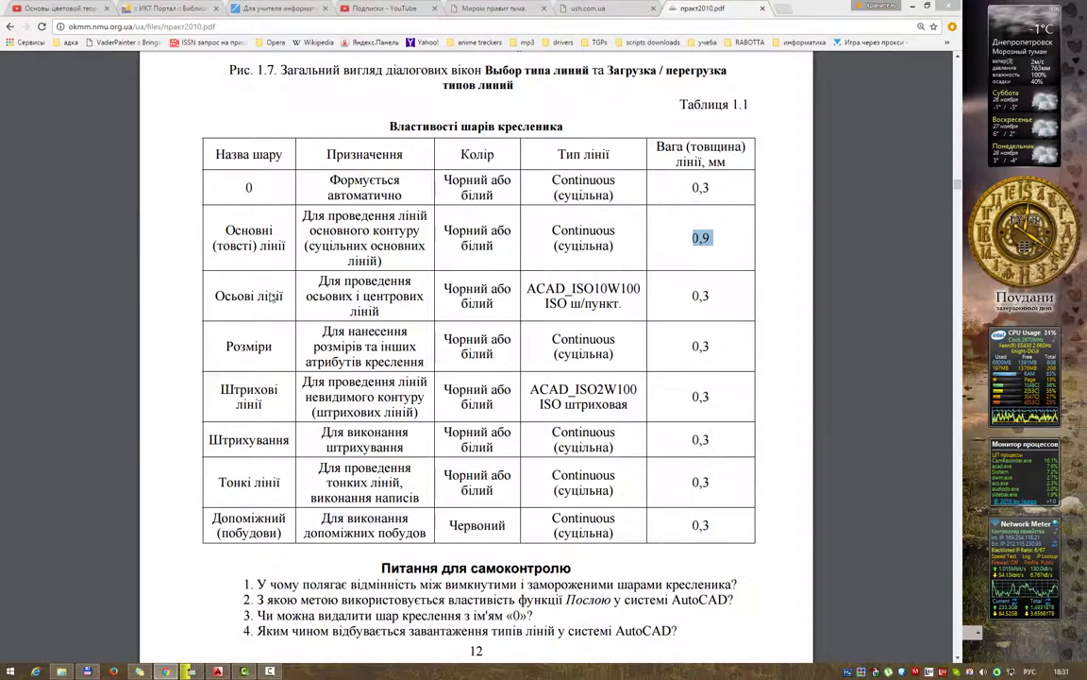
key("alt+Tab")
Make Слой1 the current layer, answering the current-layer warning prompt.
left_click(69, 186)
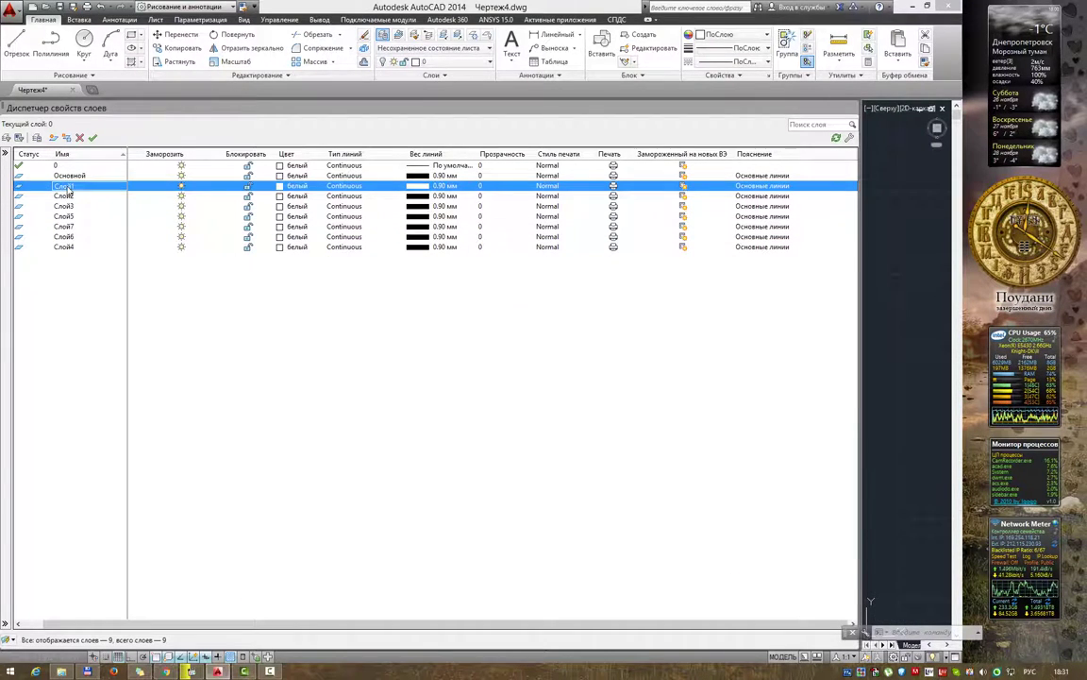
left_click(69, 189)
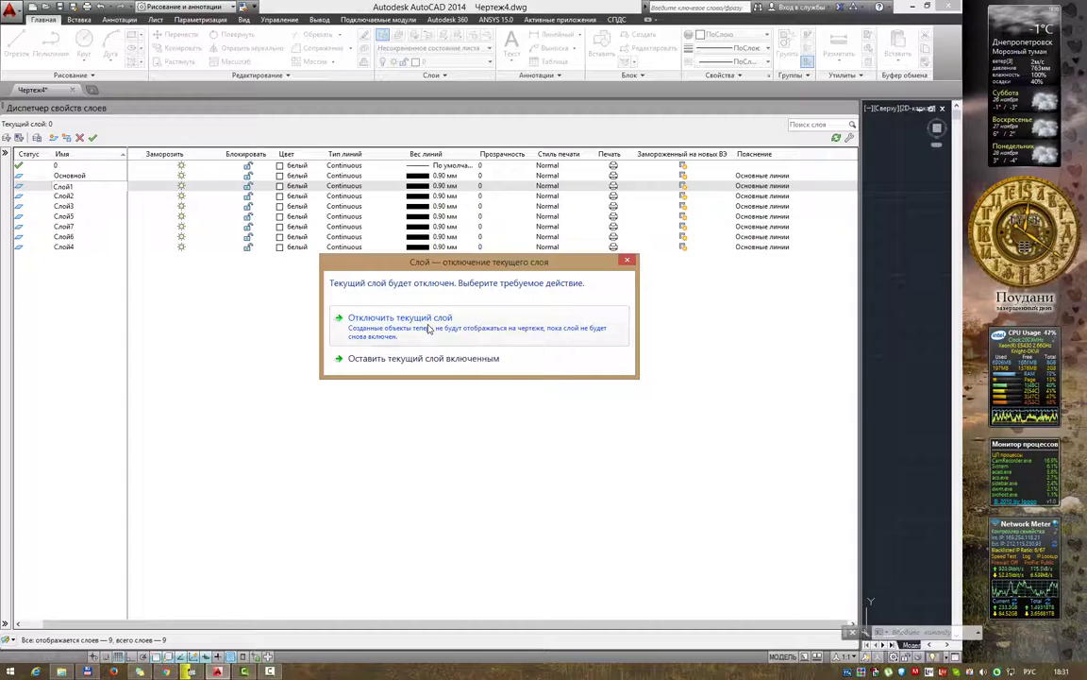
left_click(415, 318)
left_click(81, 186)
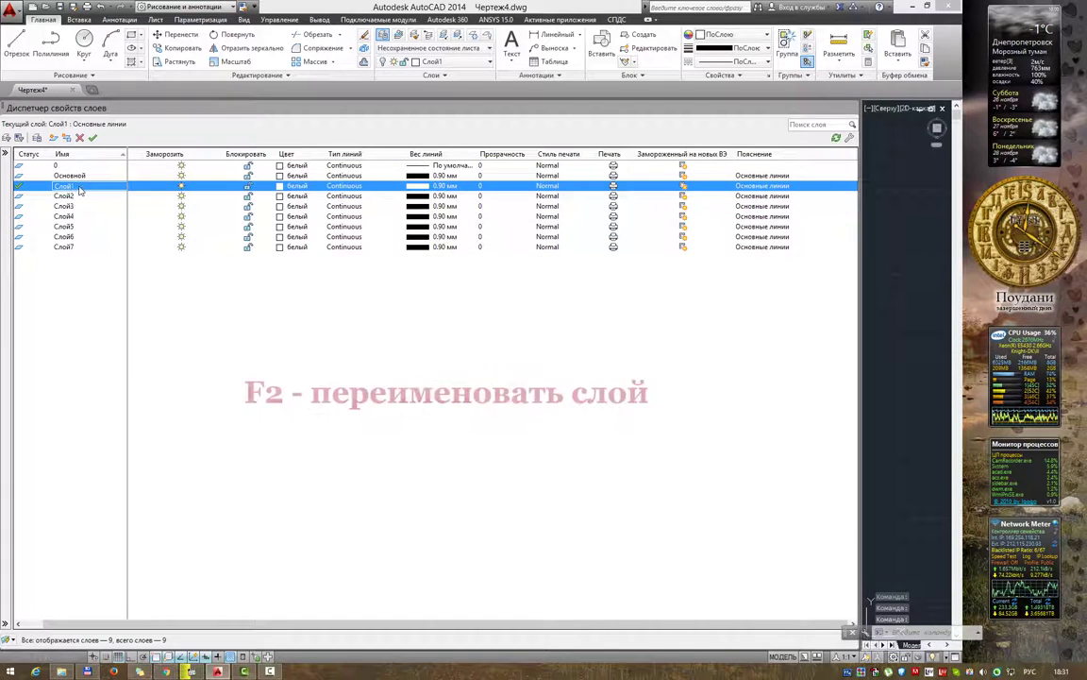
Rename Слой1 to Осевые линии and verify the name against the reference table.
right_click(81, 187)
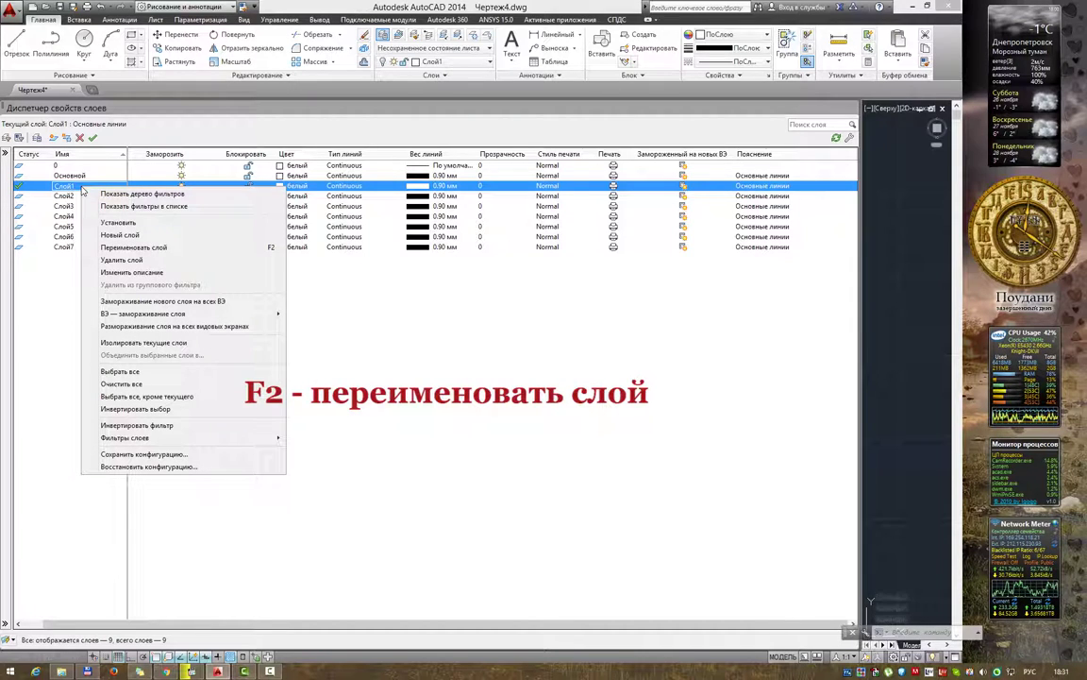
left_click(131, 248)
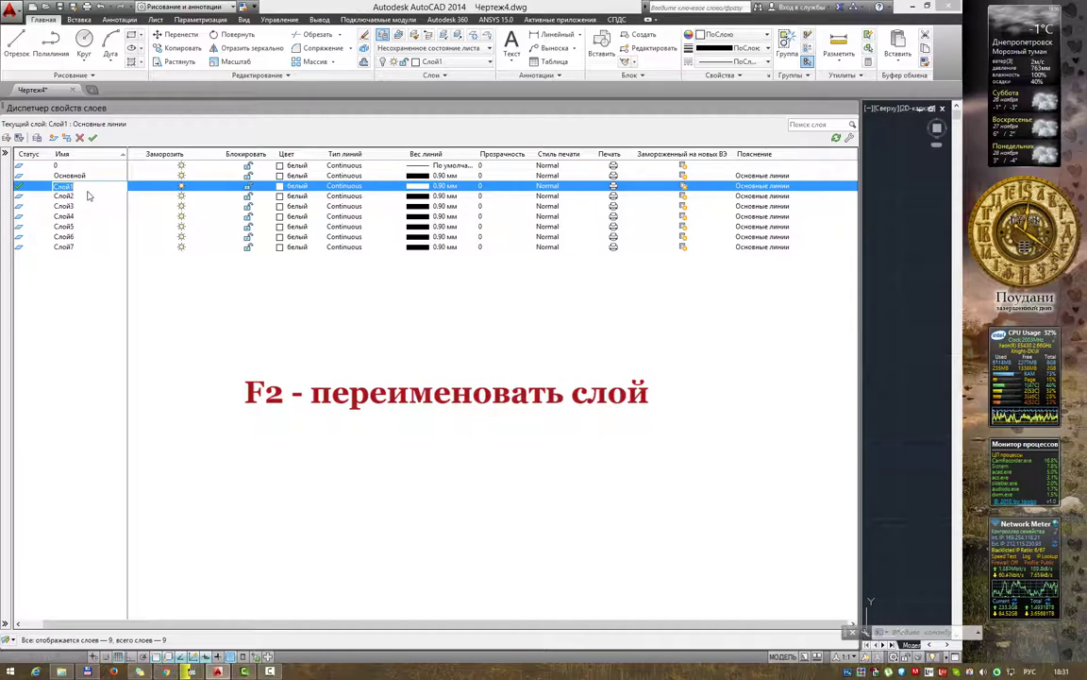
left_click(89, 186)
type("Осевые линии")
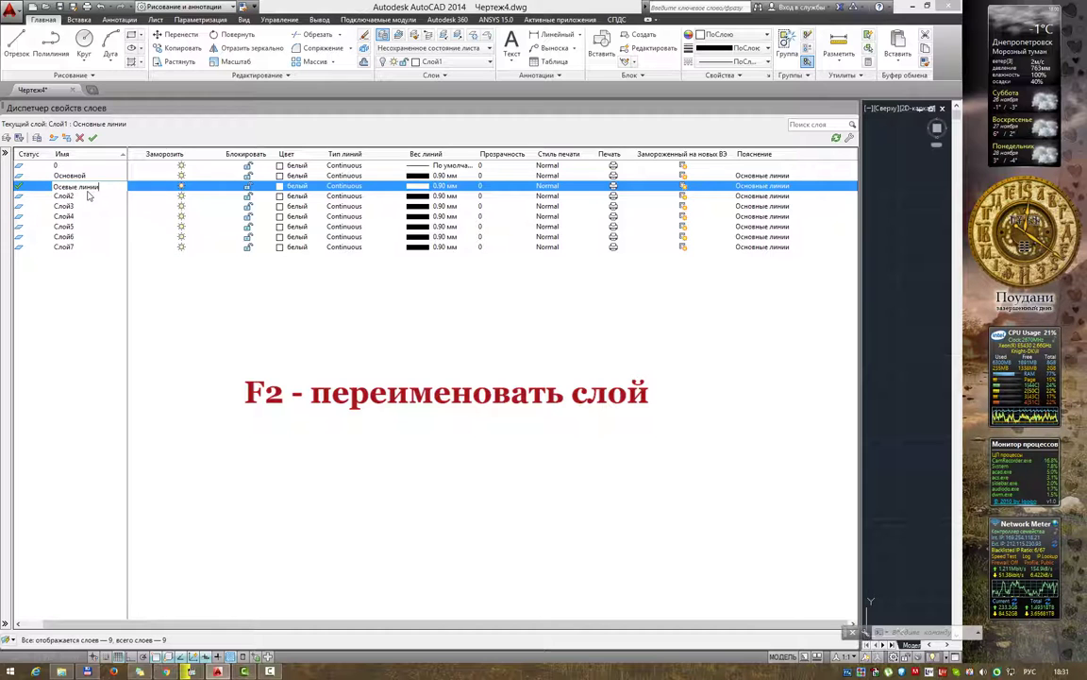
key("Return")
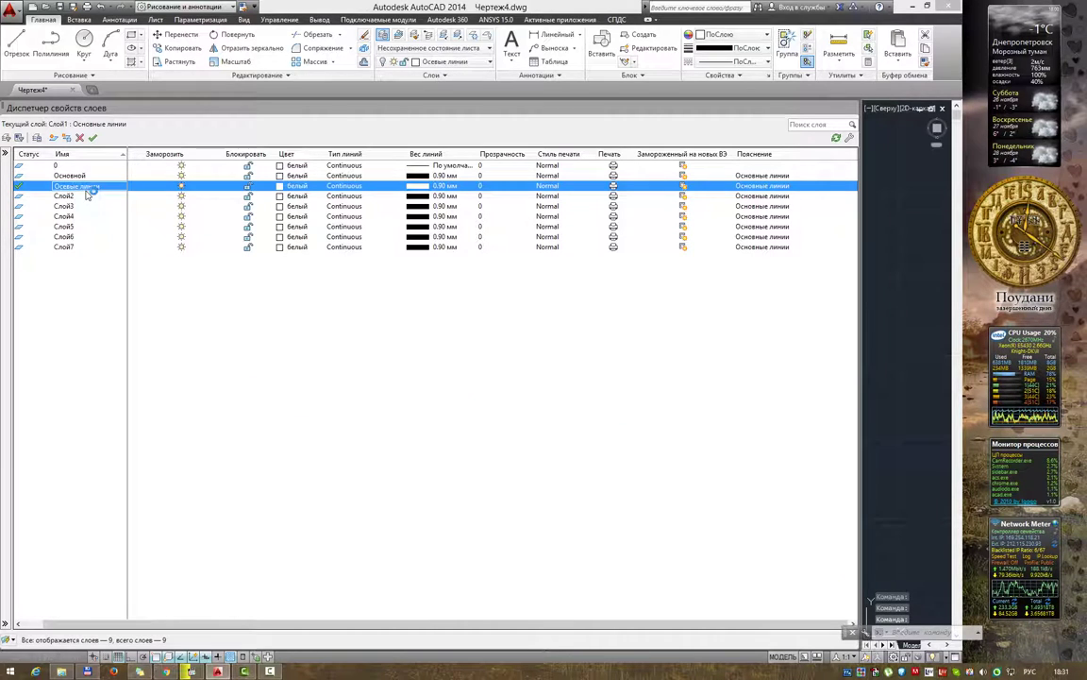
key("alt+Tab")
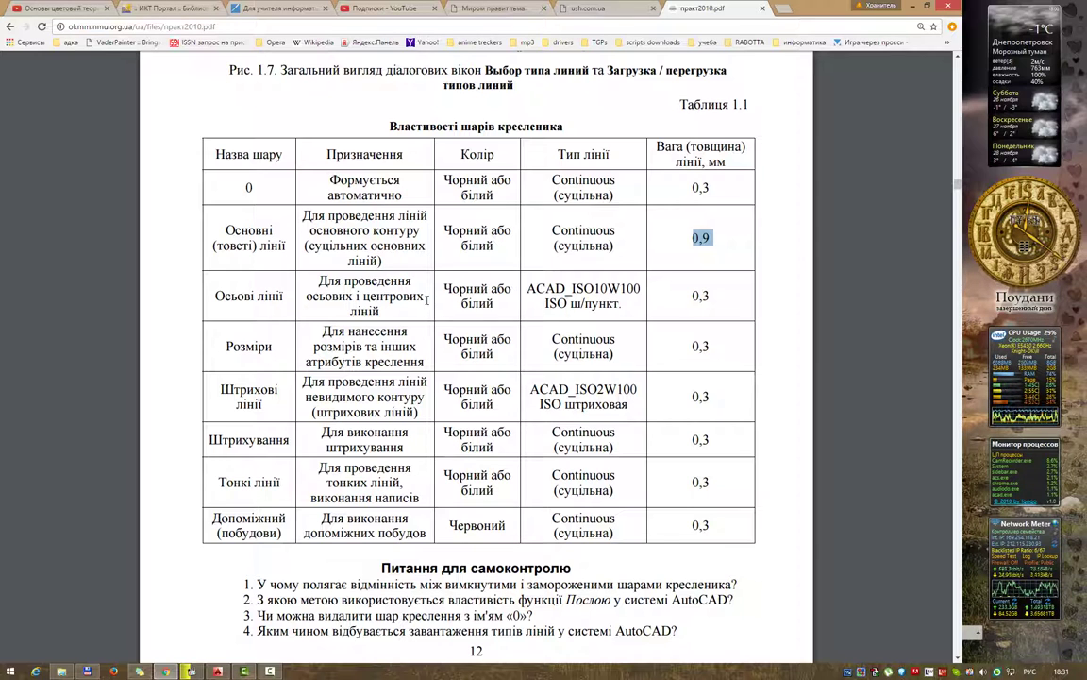
key("alt+Tab")
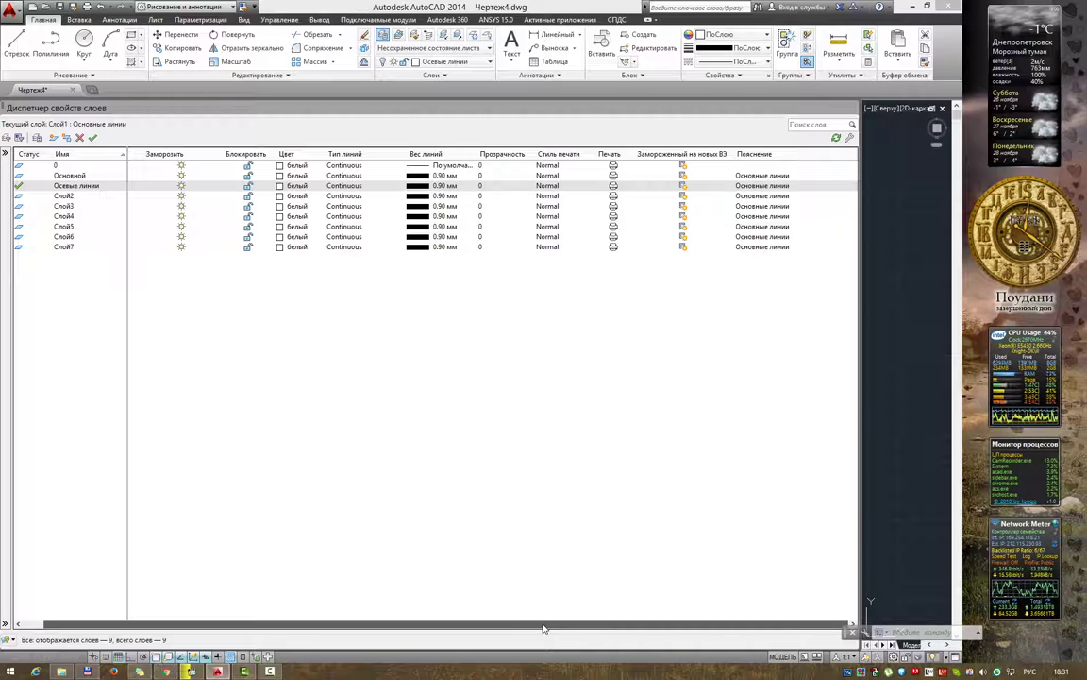
Change the Осевые линии layer's description to 'Осевые и центровые линии'.
left_click(762, 187)
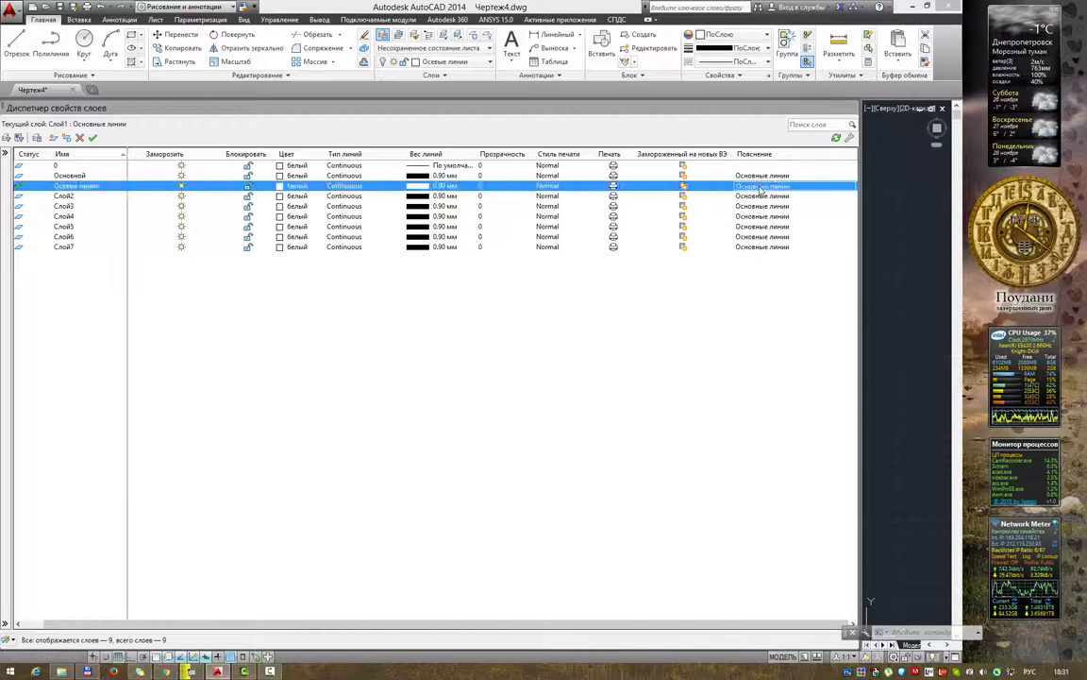
right_click(759, 191)
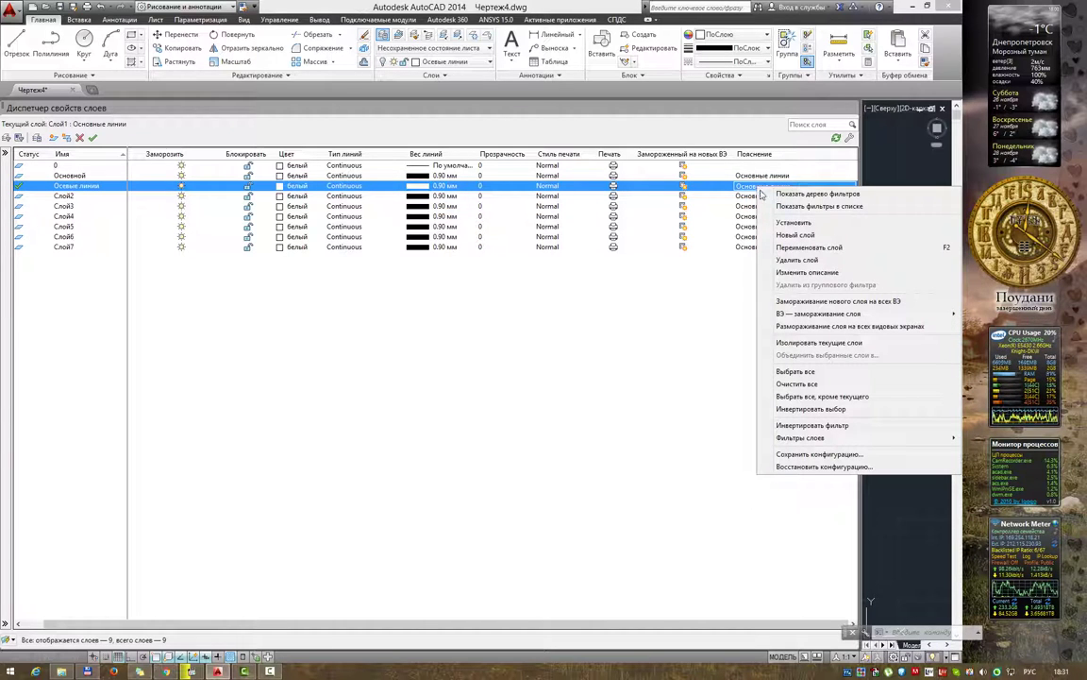
left_click(756, 193)
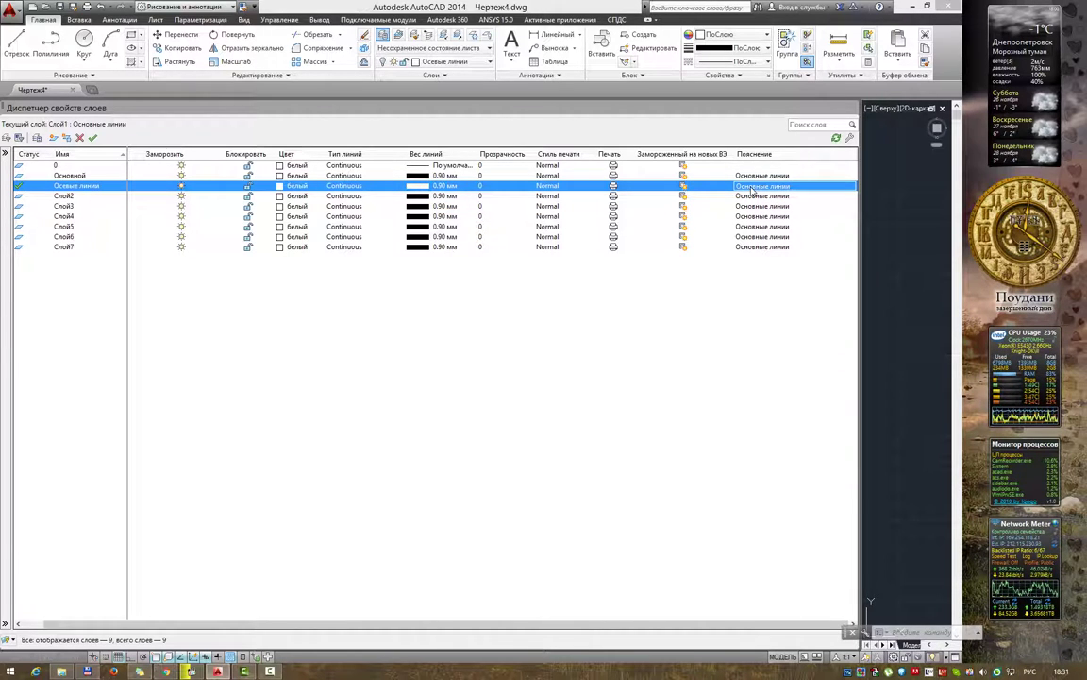
type("Осев")
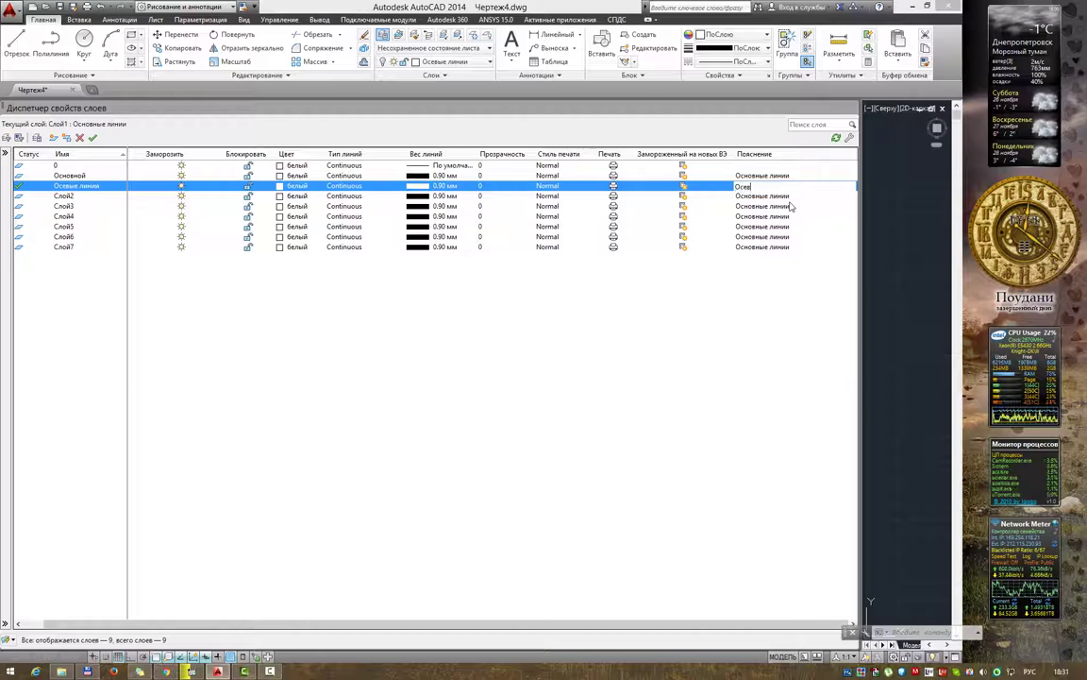
type("ые и центровые")
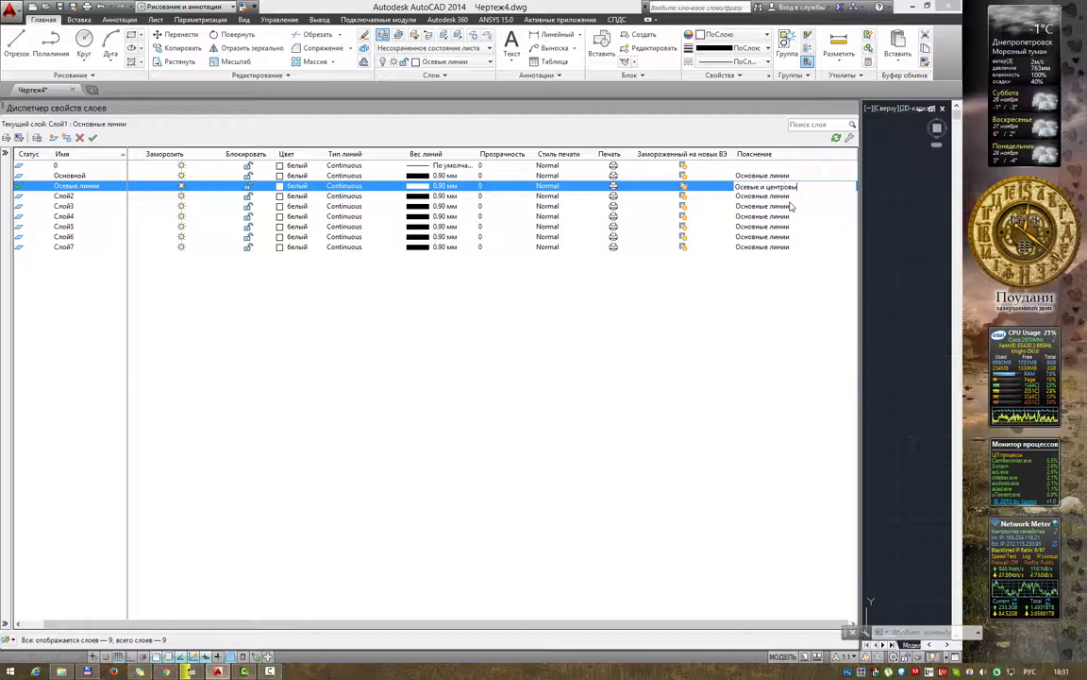
type(" линии")
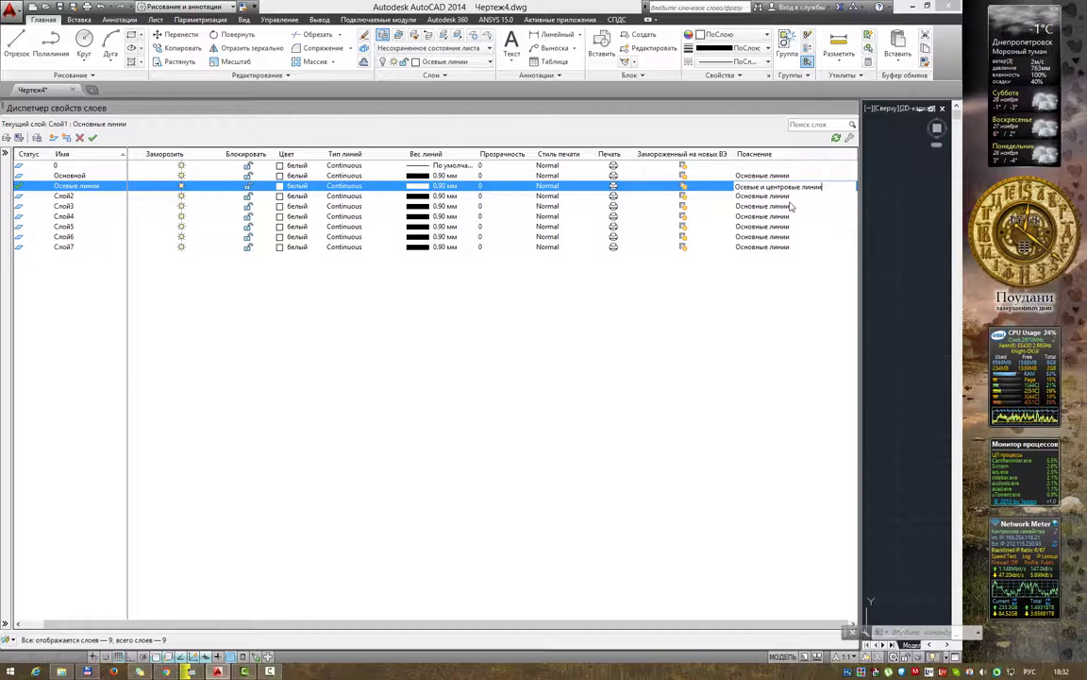
key("Return")
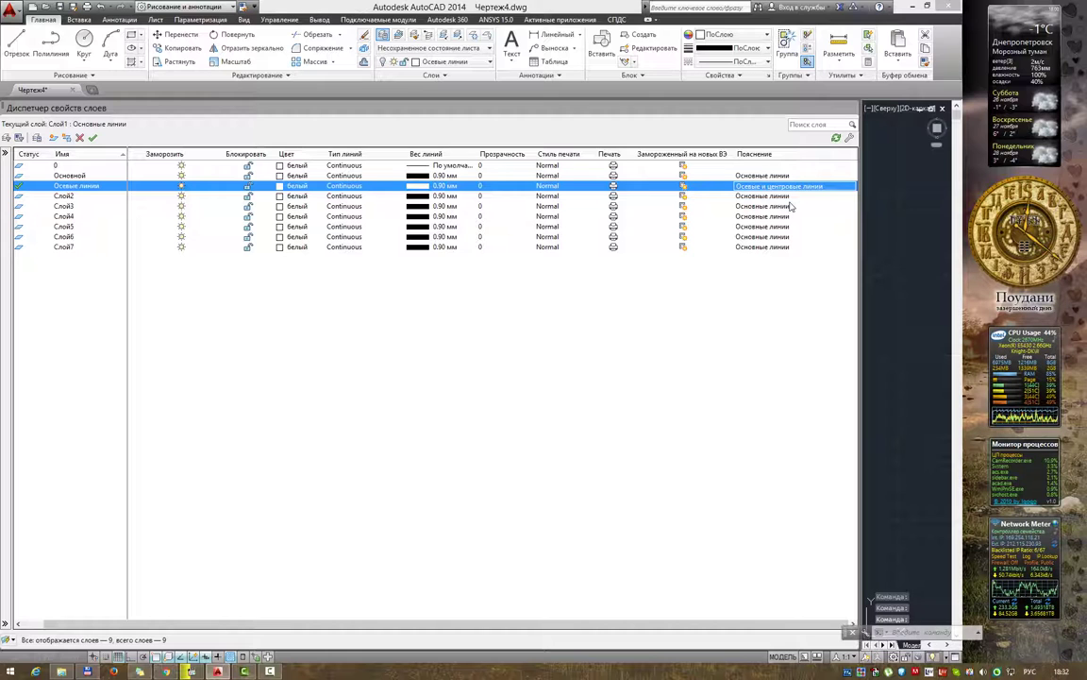
key("alt+Tab")
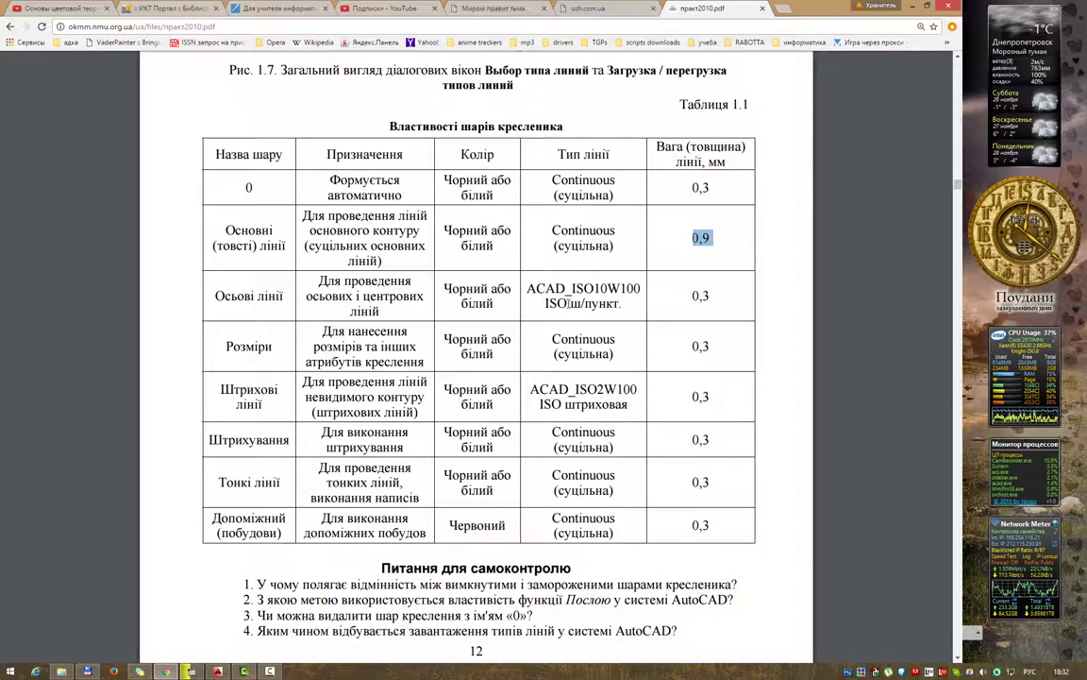
key("alt+Tab")
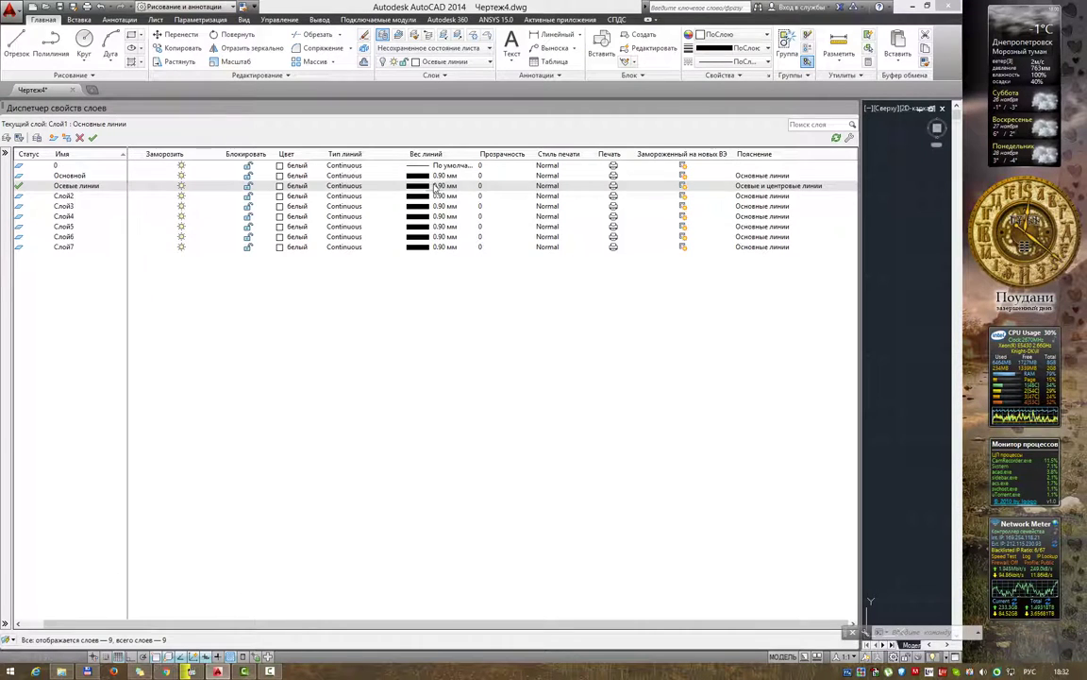
left_click(395, 176)
Give Осевые линии a 0.30 mm lineweight and bring up the loadable linetypes.
left_click(474, 287)
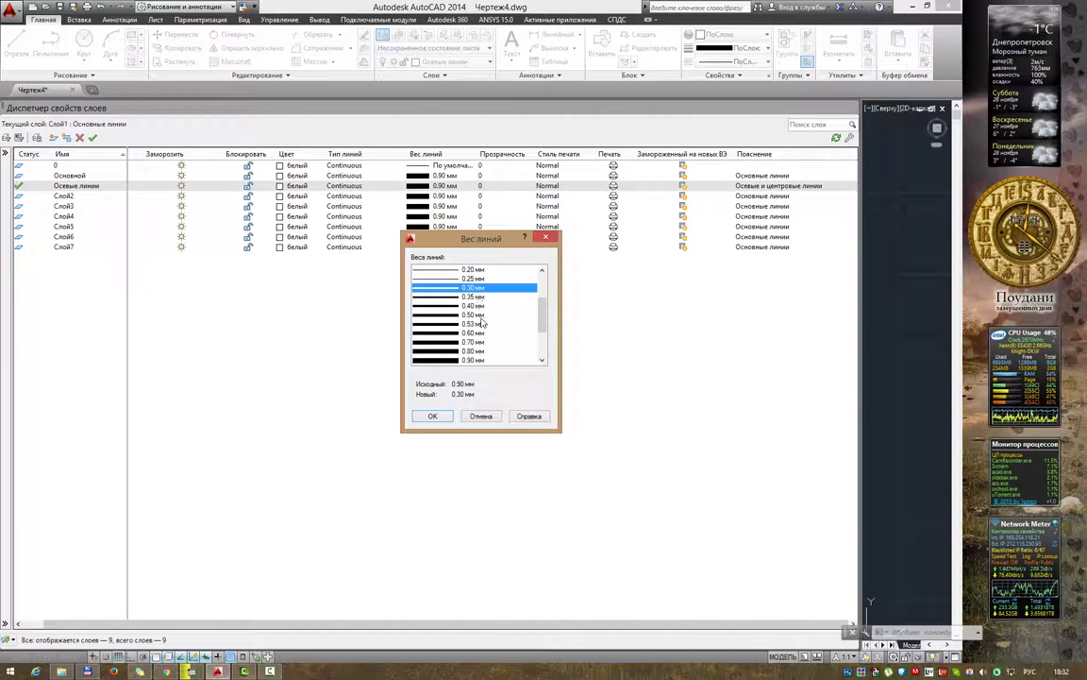
left_click(432, 417)
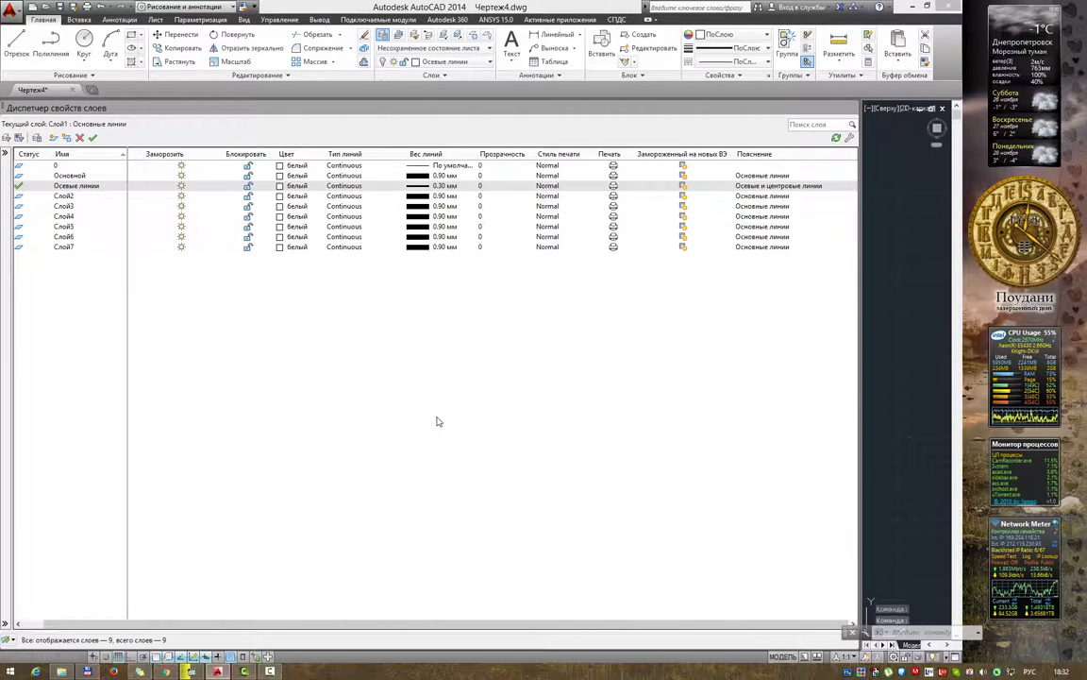
left_click(345, 186)
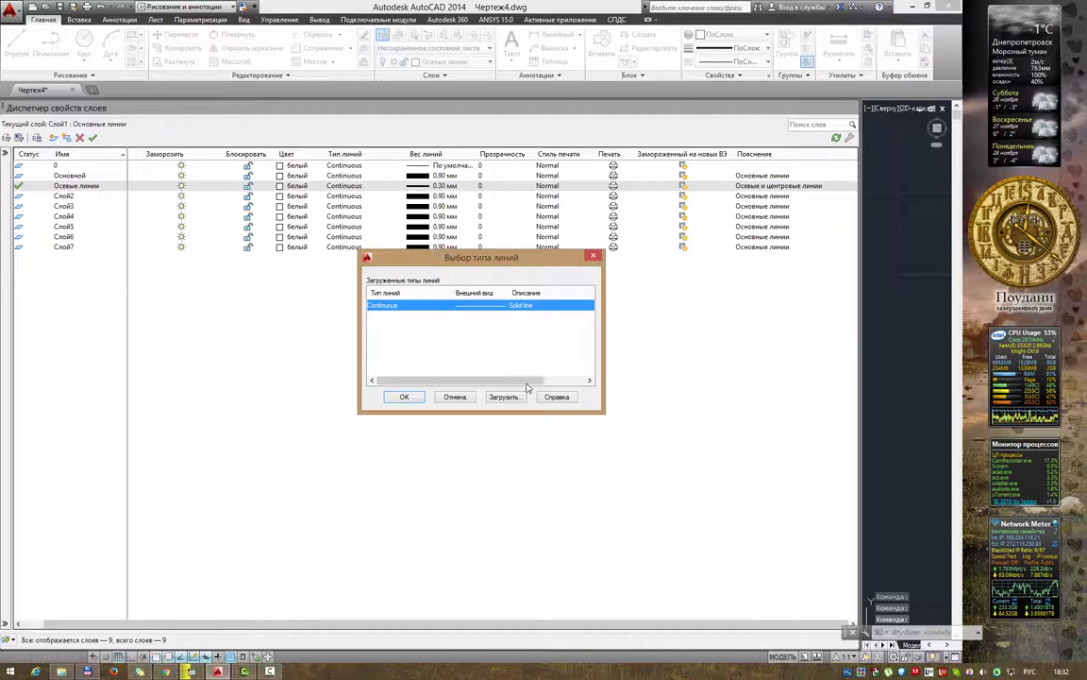
left_click(500, 398)
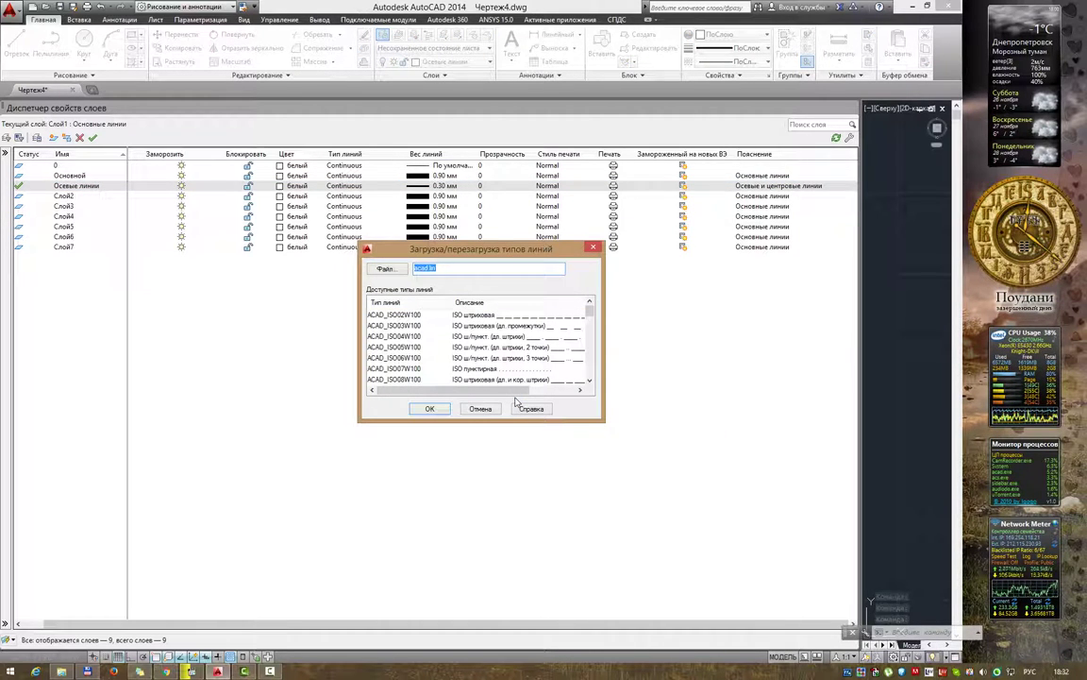
key("alt+Tab")
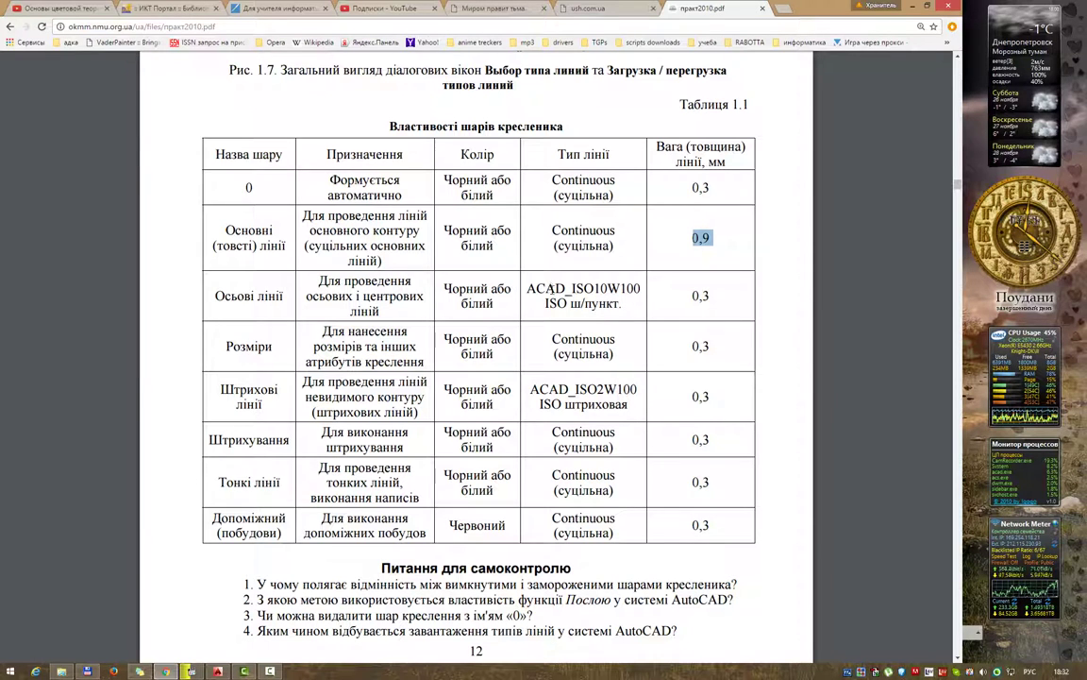
key("alt+Tab")
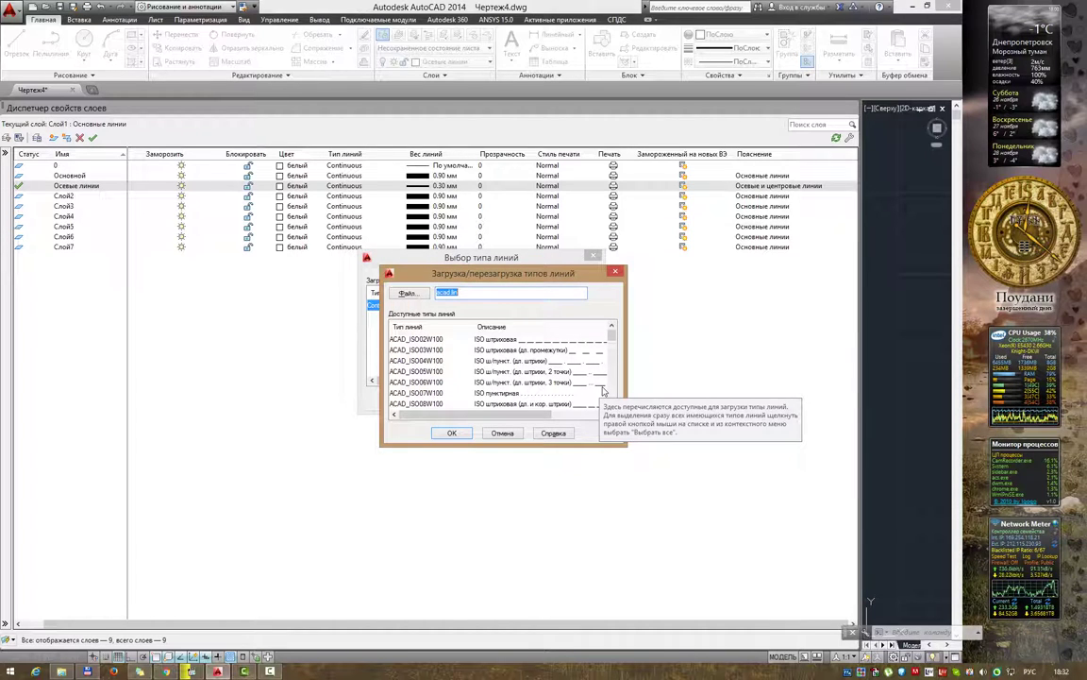
Load ACAD_ISO10W100 and assign it as the Осевые линии layer's linetype.
left_click(416, 361)
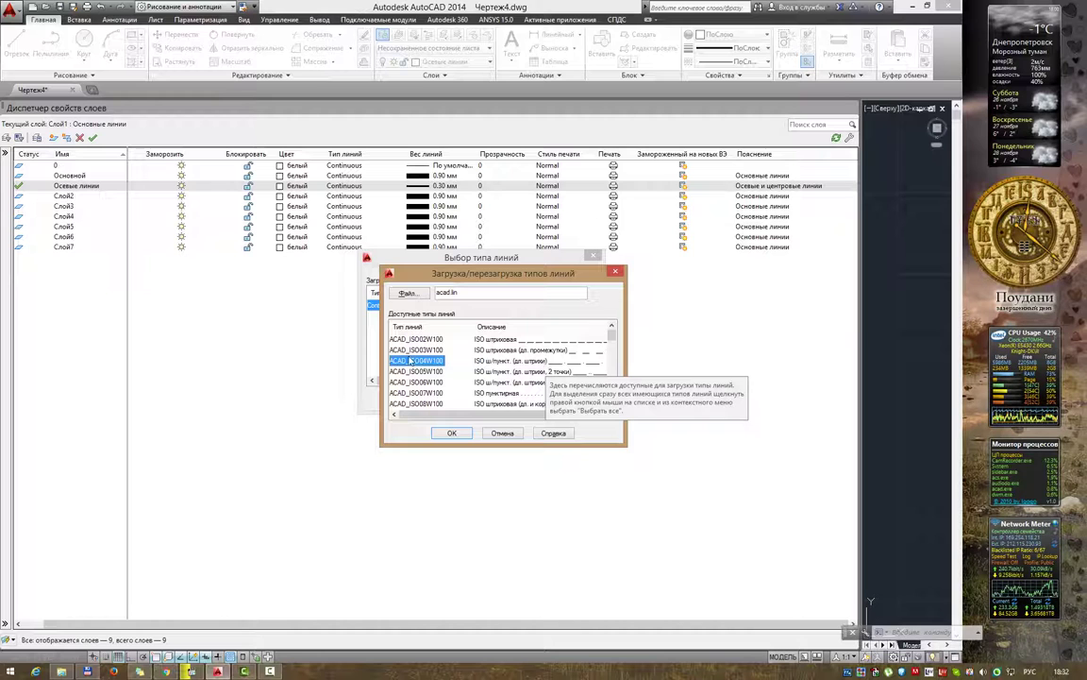
key("alt+Tab")
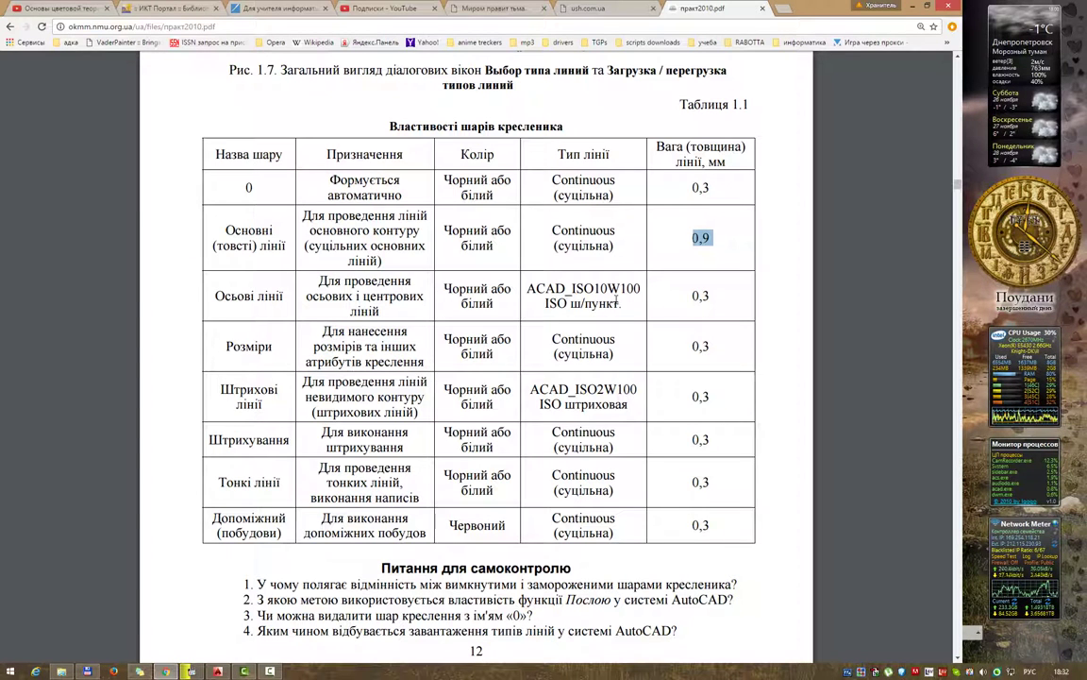
key("alt+Tab")
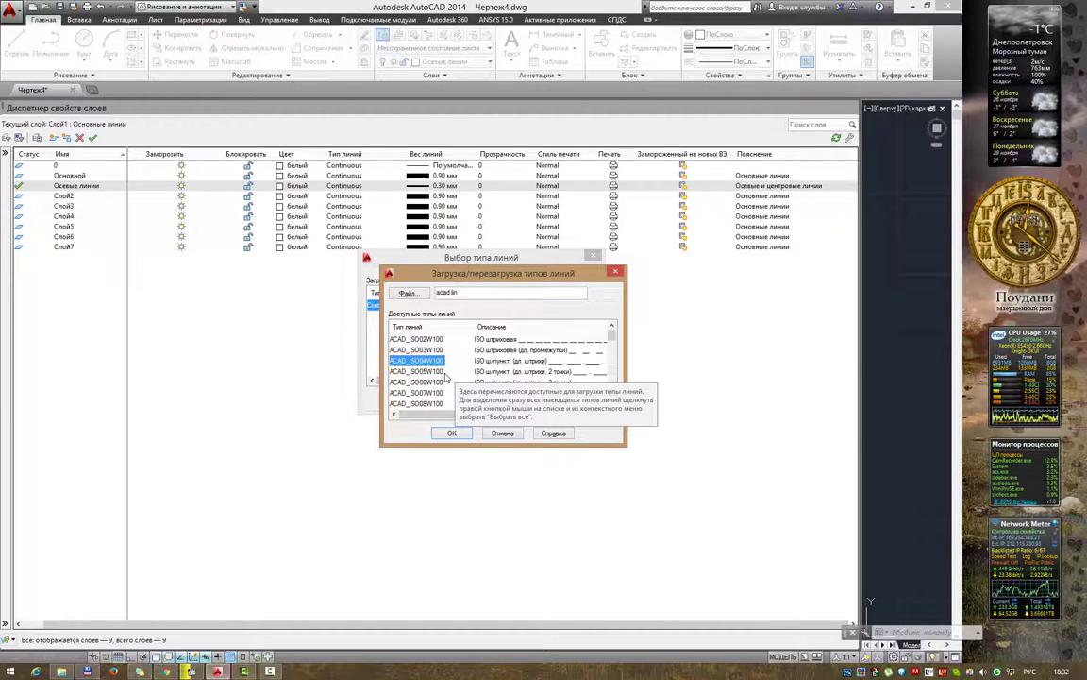
scroll(446, 375, "down", 1)
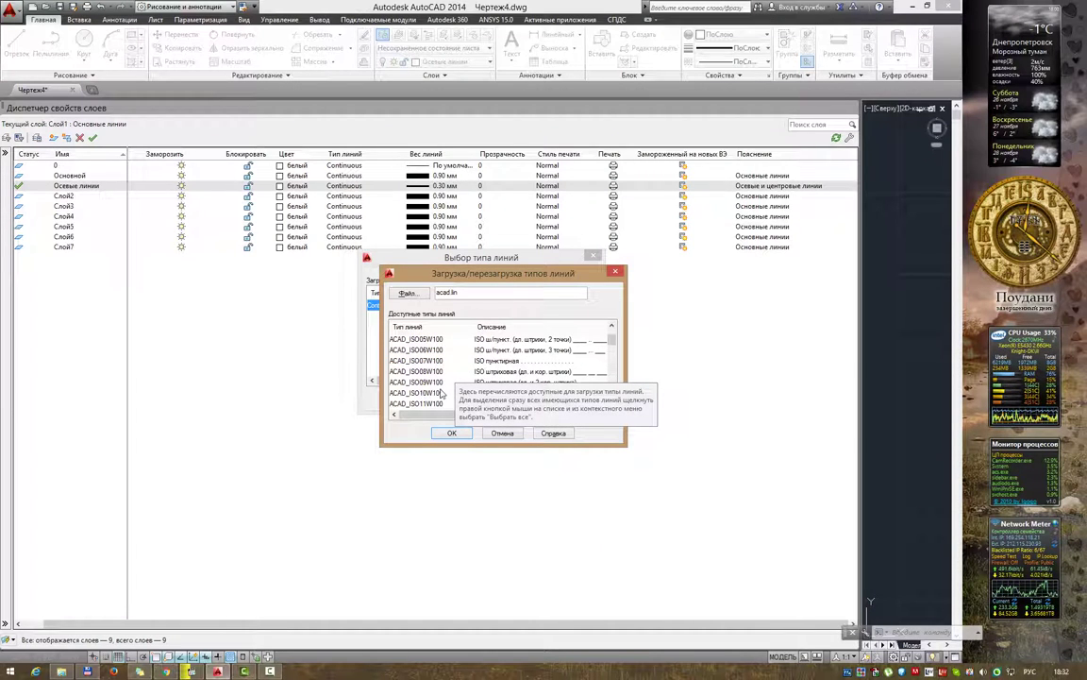
left_click(440, 393)
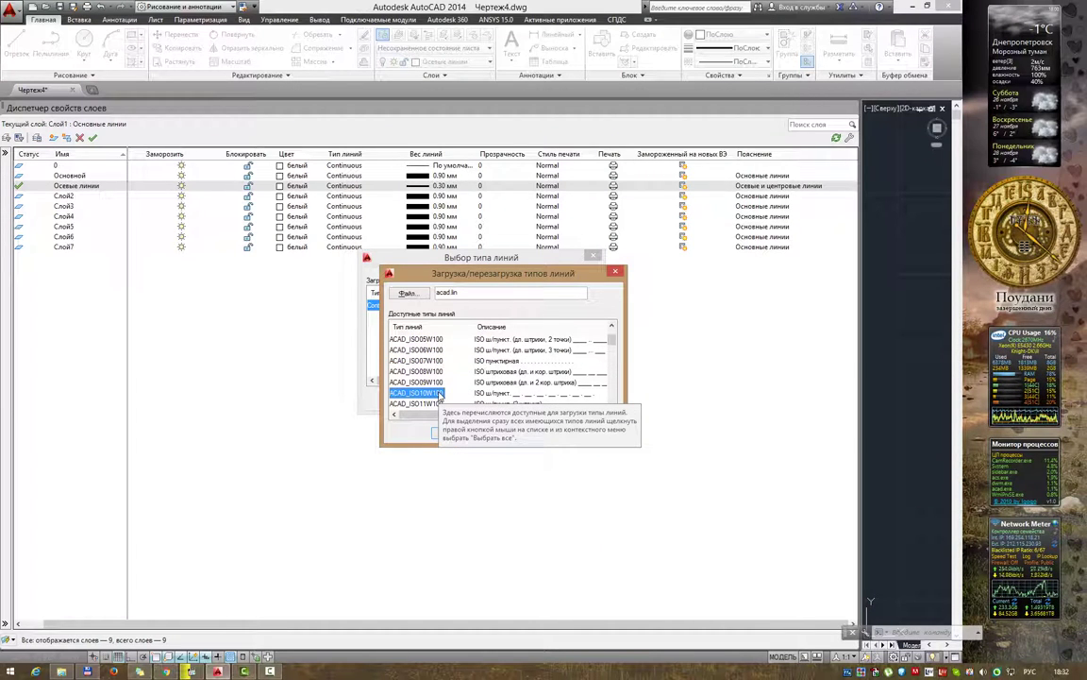
left_click(447, 435)
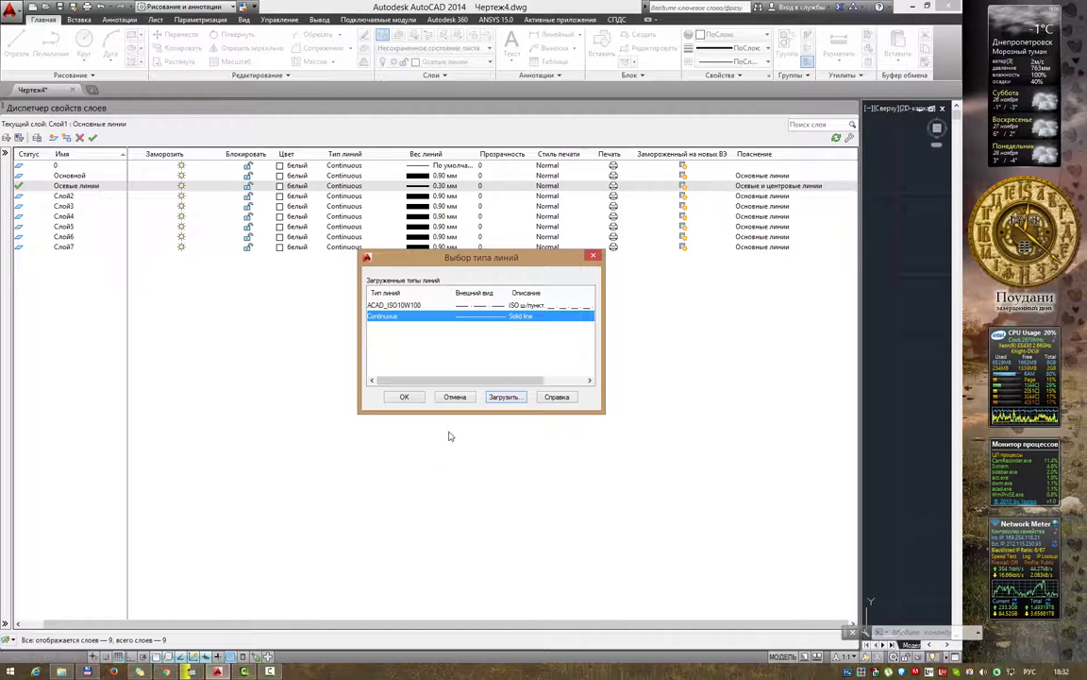
left_click(432, 307)
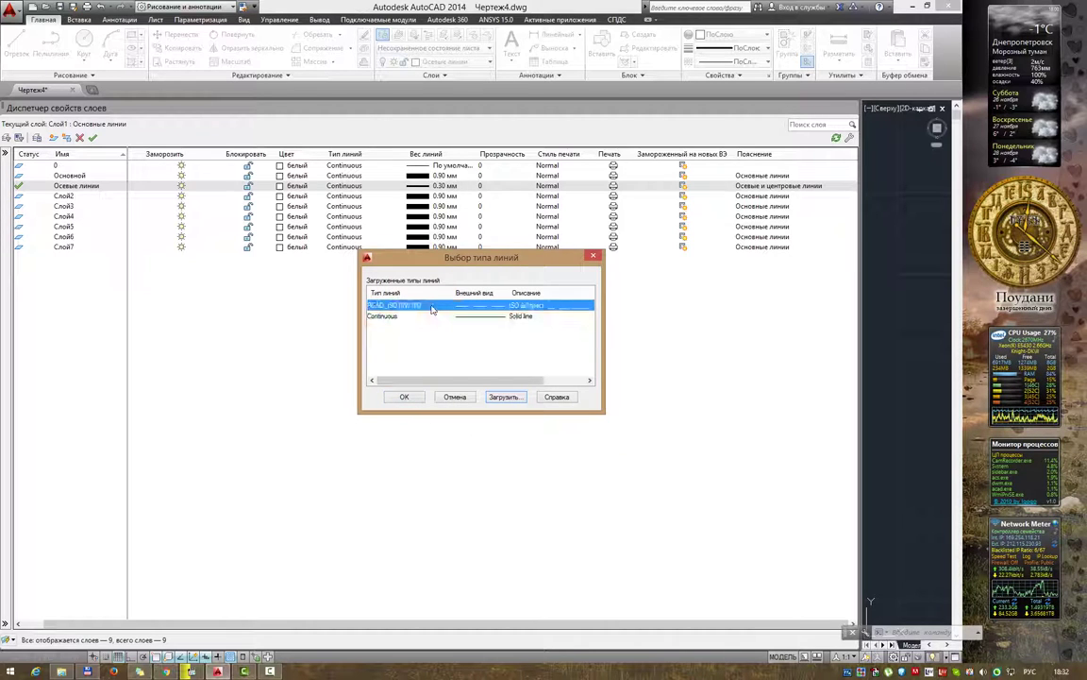
left_click(404, 397)
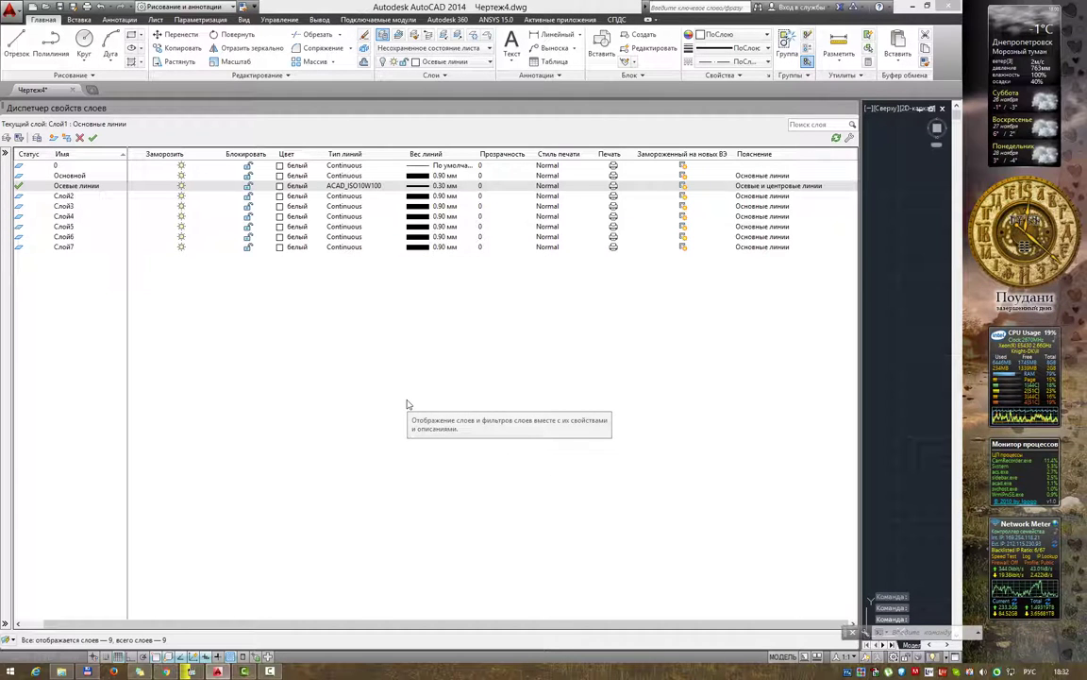
key("alt+Tab")
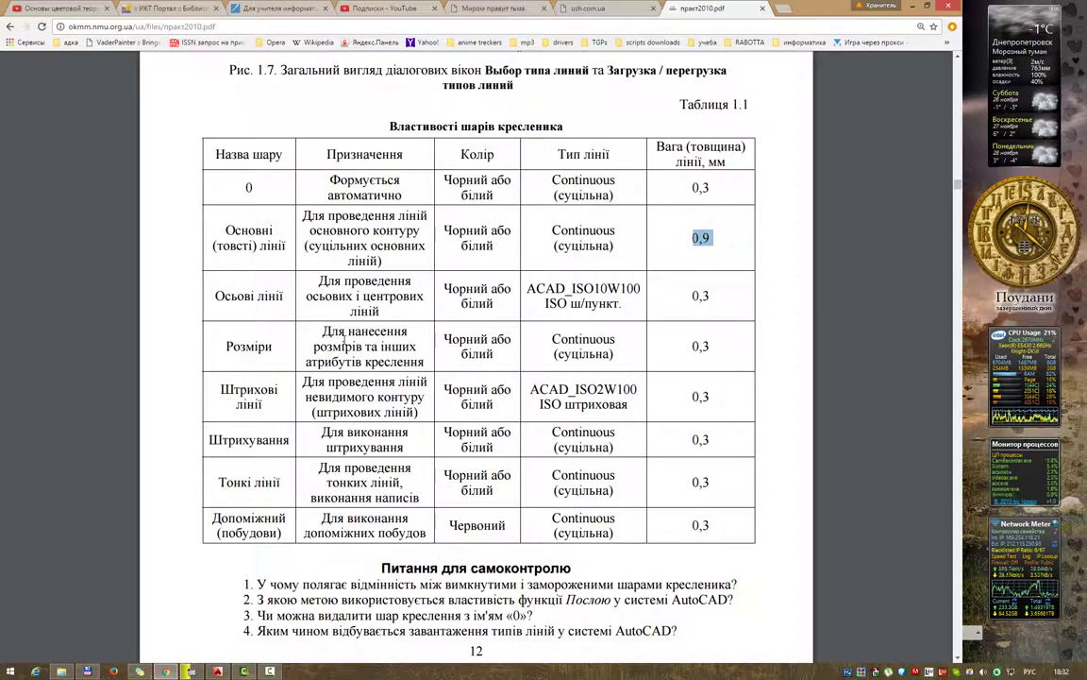
Rename layer Слой2 to Размерные линии, checking the next row of the reference table.
key("alt+Tab")
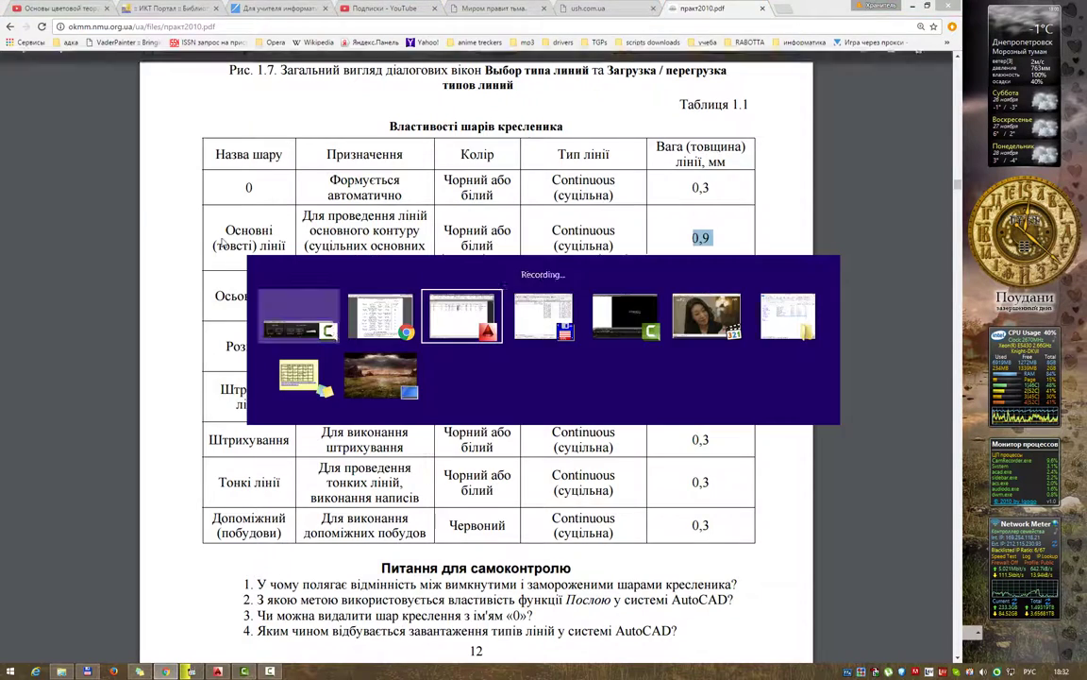
left_click(68, 196)
left_click(71, 196)
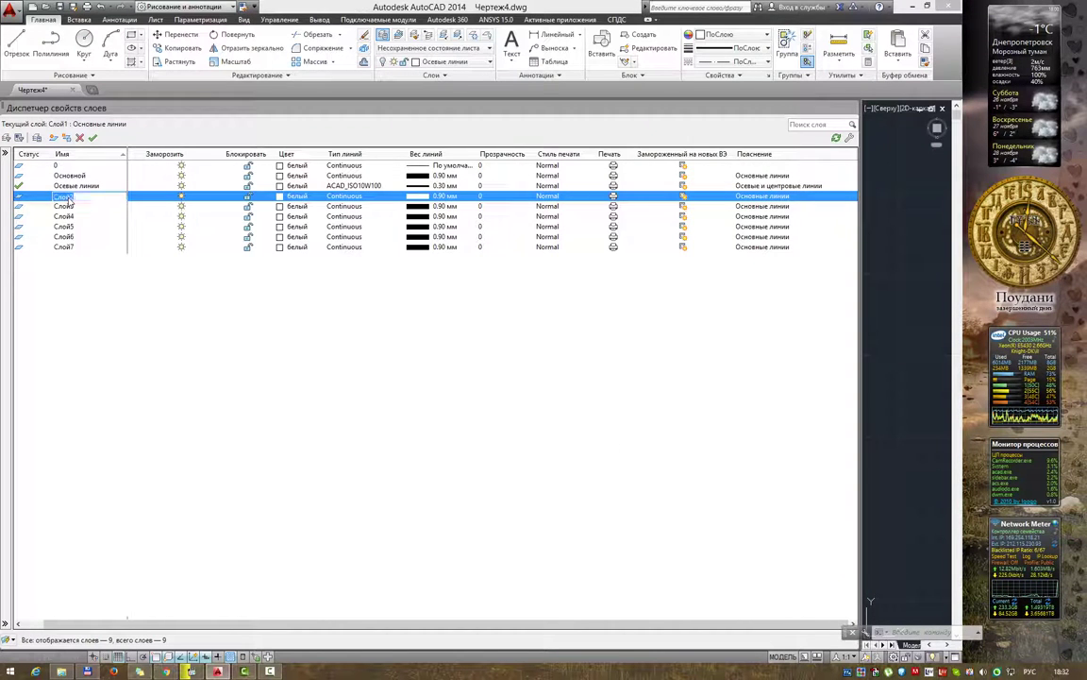
type("Размерн")
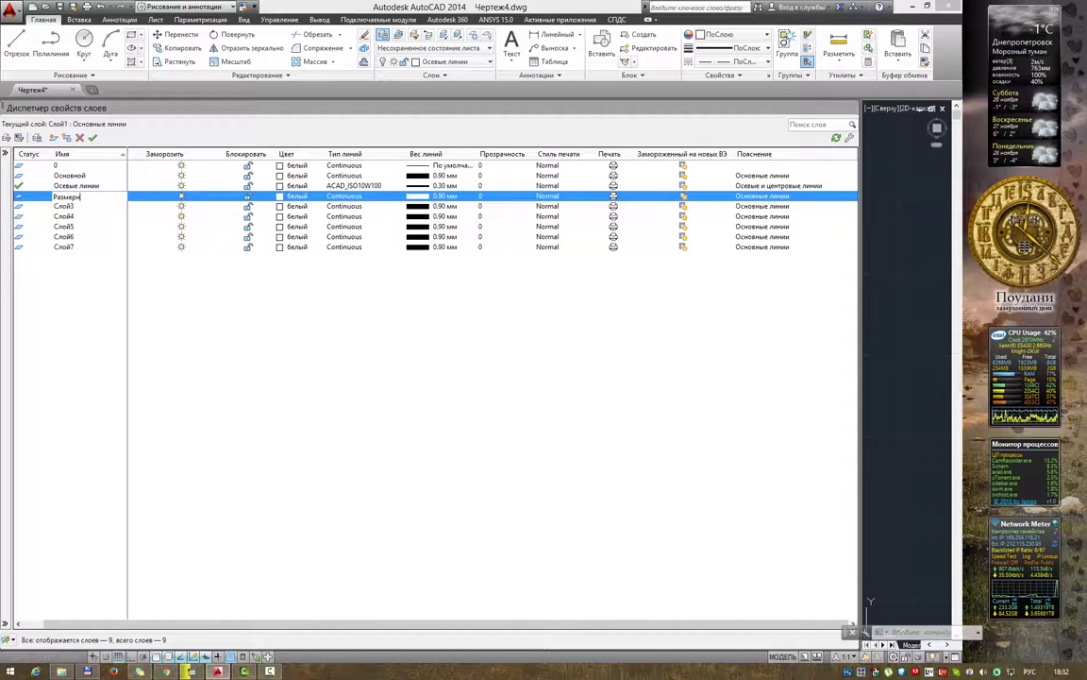
type("ые линии")
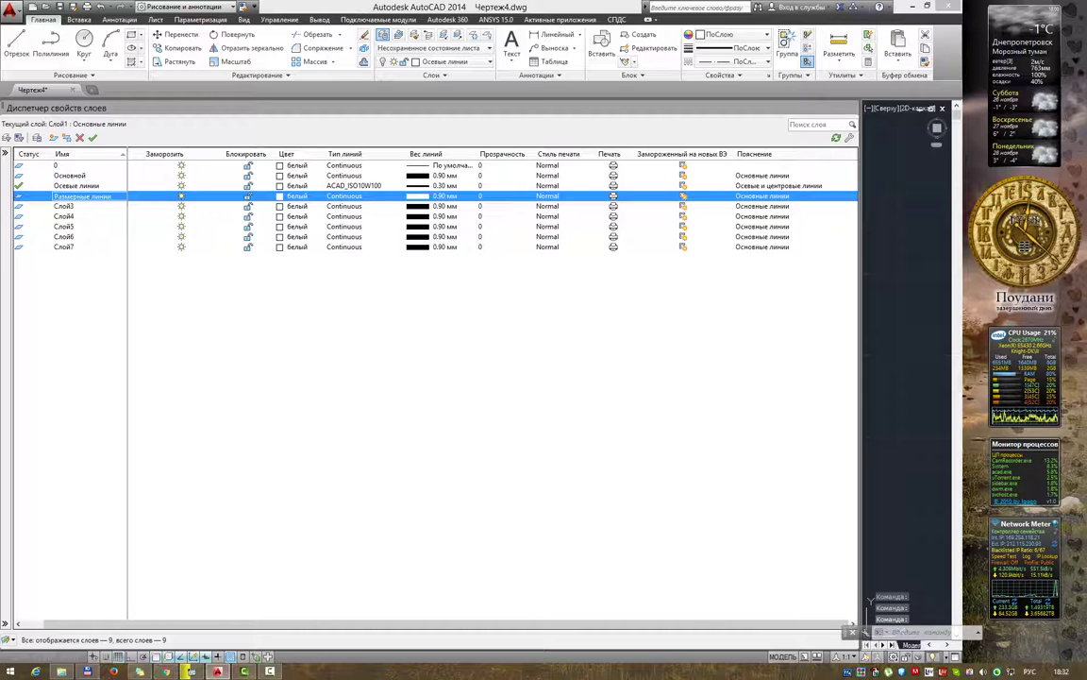
key("alt+Tab")
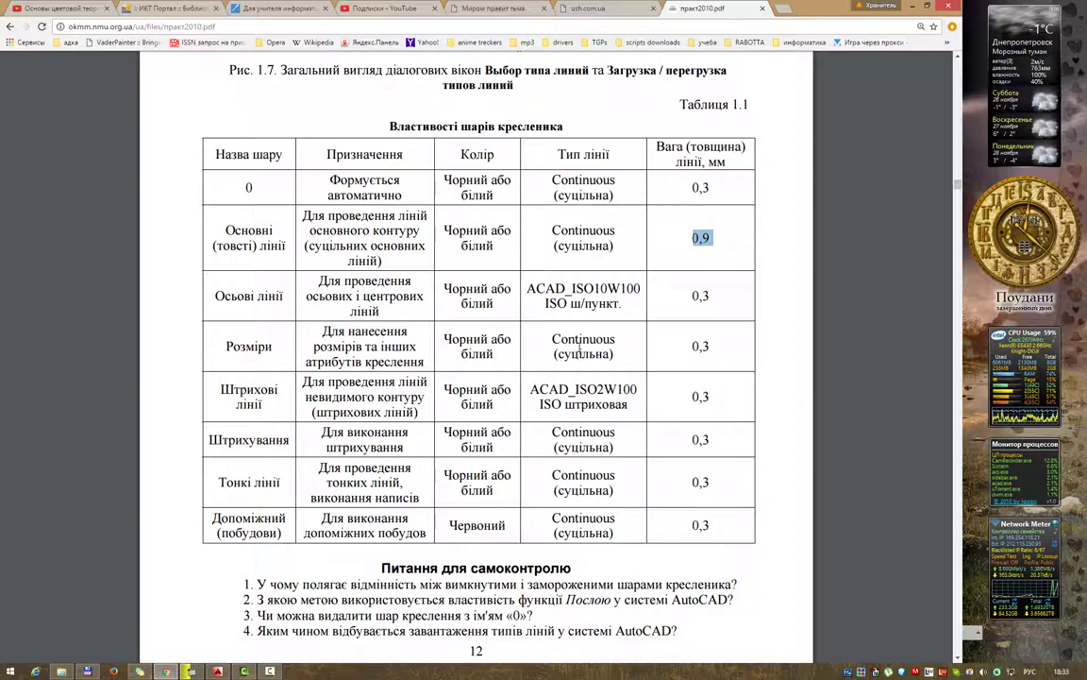
key("alt+Tab")
key("alt+Tab")
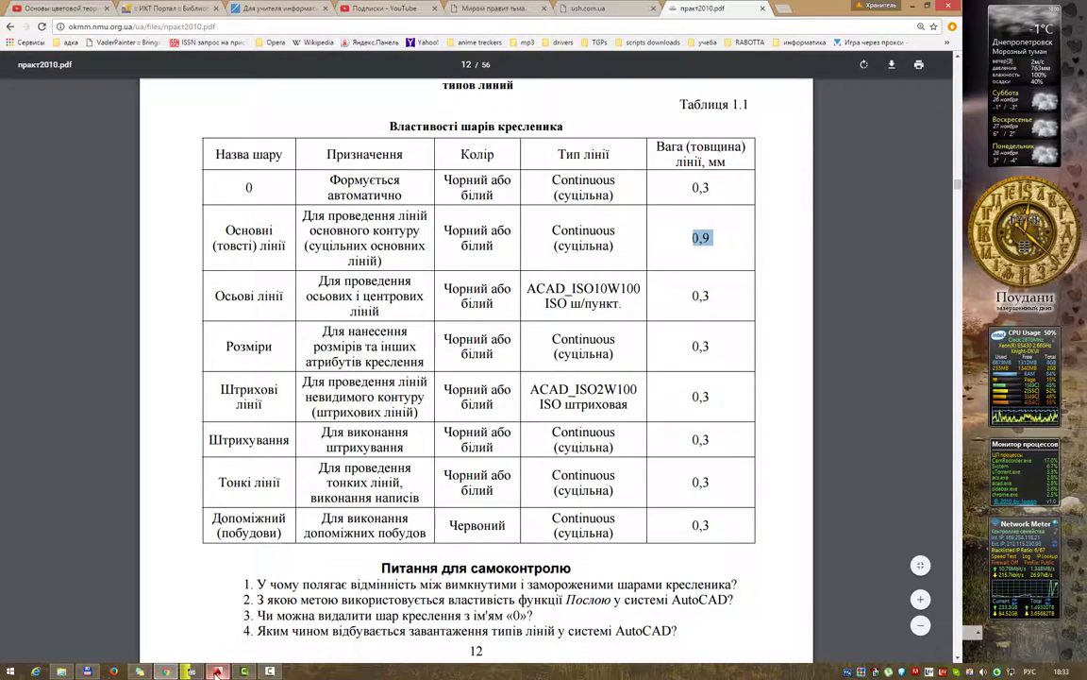
left_click(217, 672)
Set the Размерные линии lineweight to 0.30 mm.
left_click(413, 177)
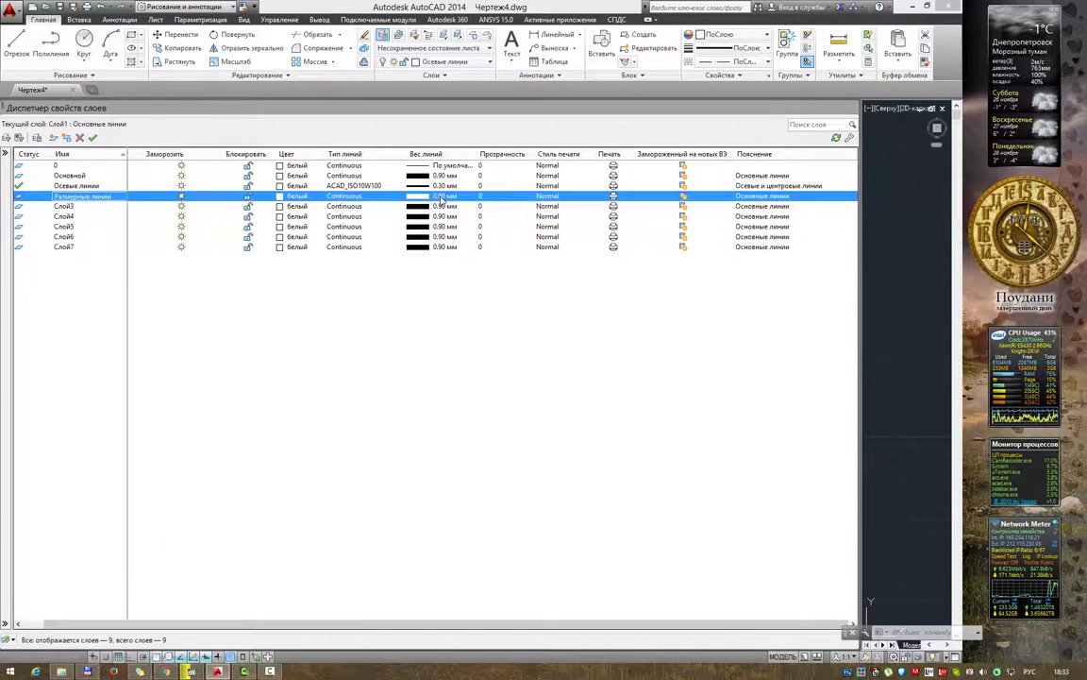
left_click(472, 287)
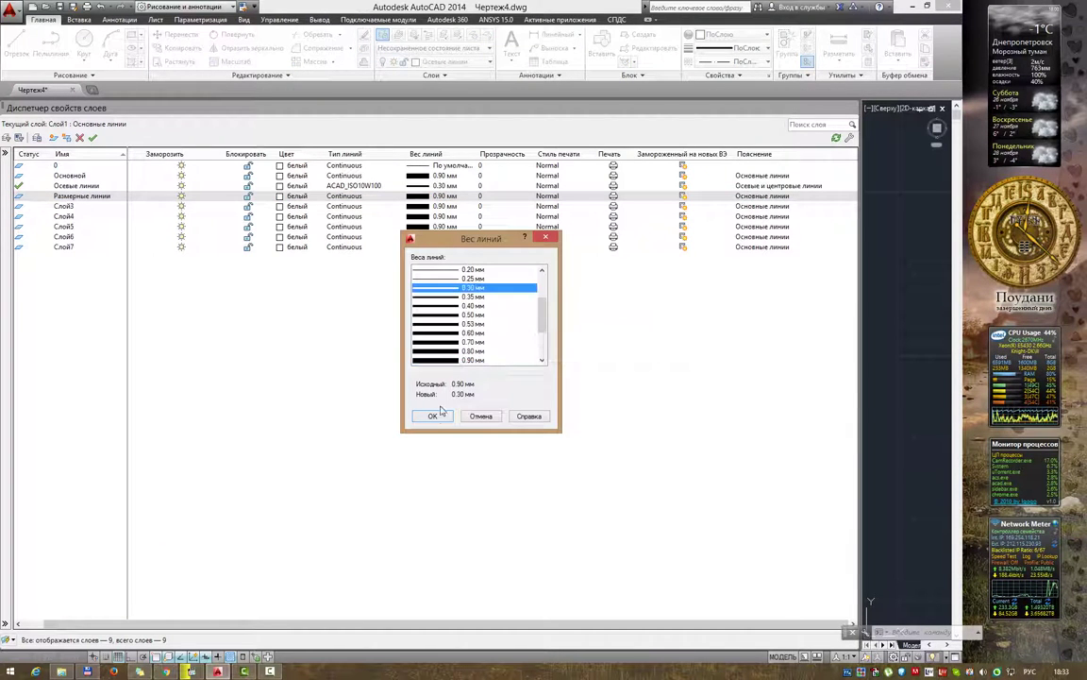
left_click(432, 416)
Give Размерные линии the description 'Размерные'.
right_click(744, 196)
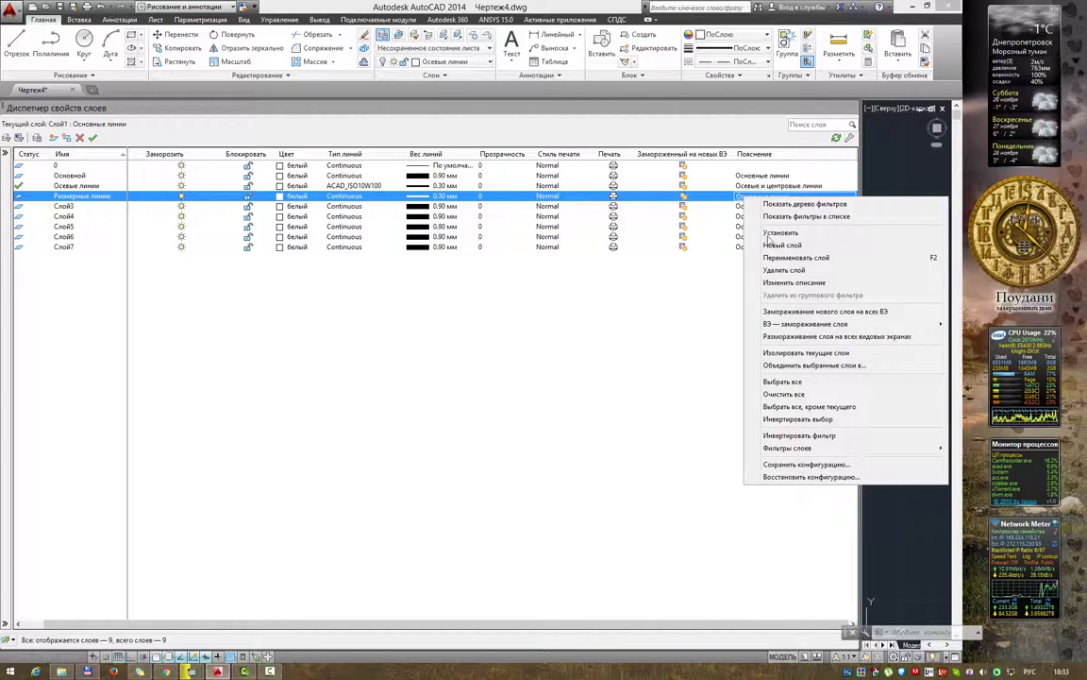
left_click(780, 283)
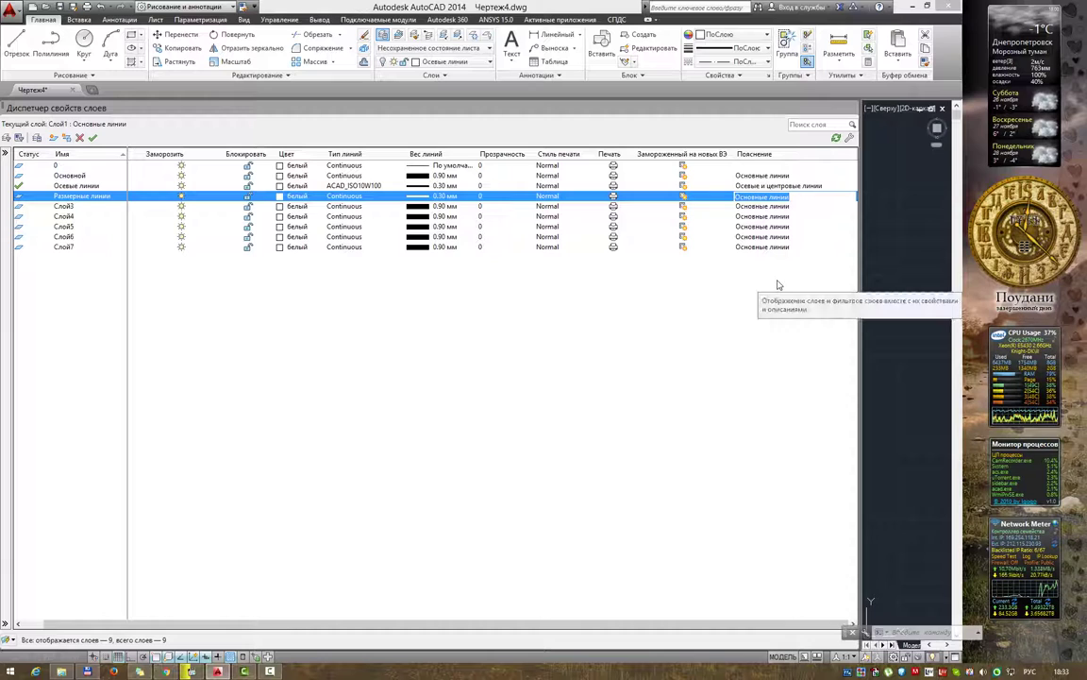
type("Разм")
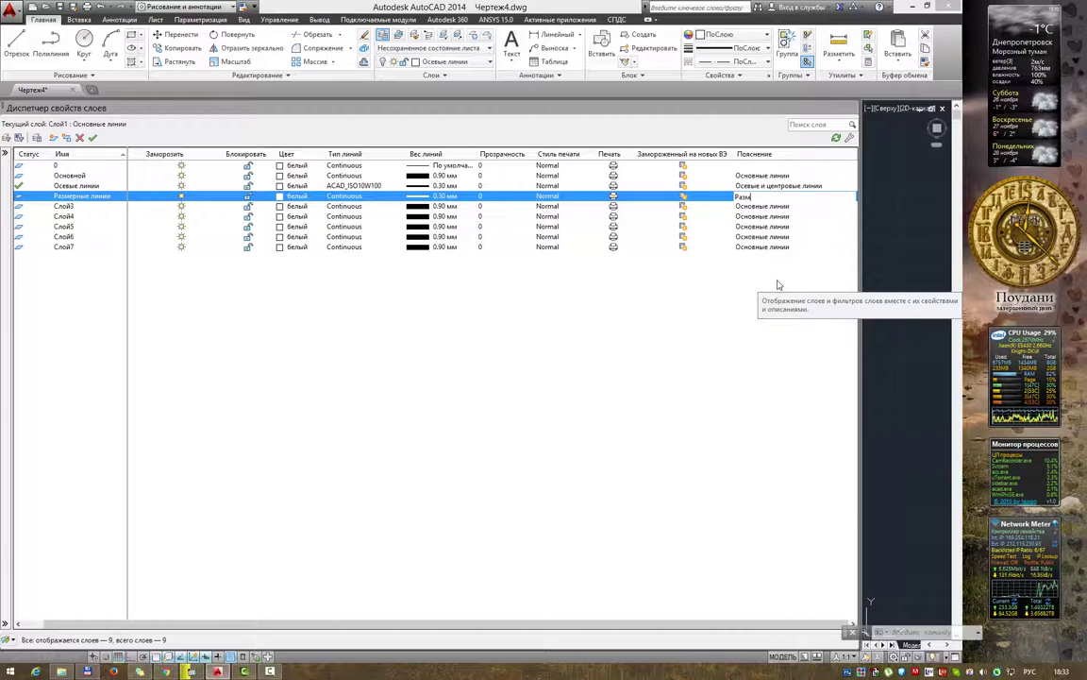
type("ерные")
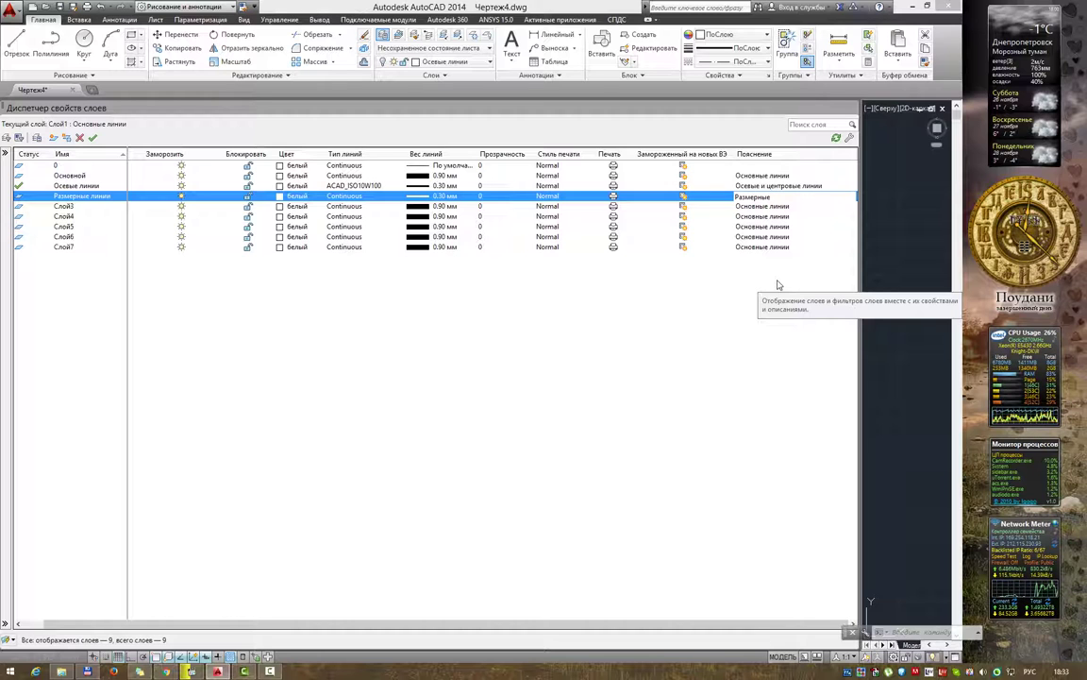
key("Return")
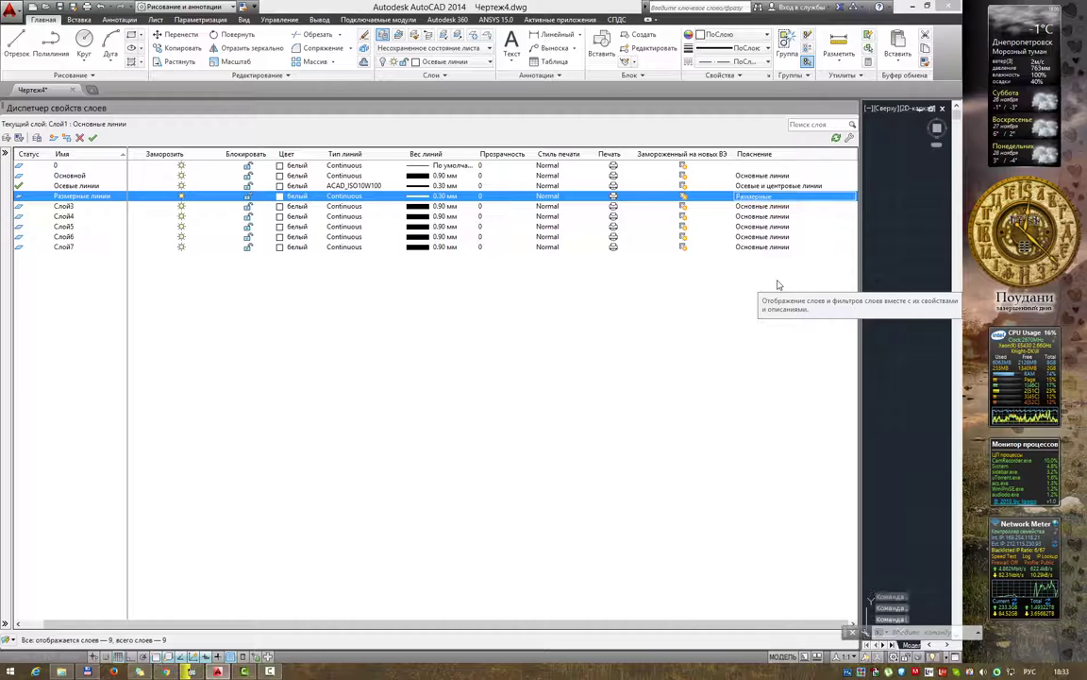
key("alt+Tab")
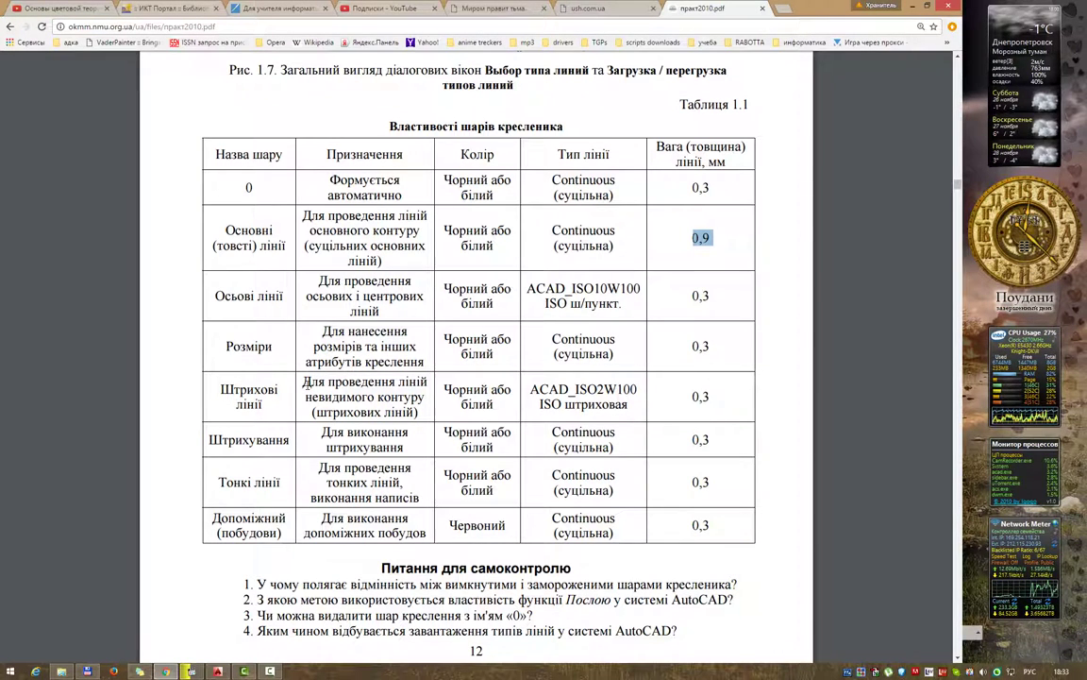
Rename layer Слой3 to Штриховые линии per the reference table.
key("alt+Tab")
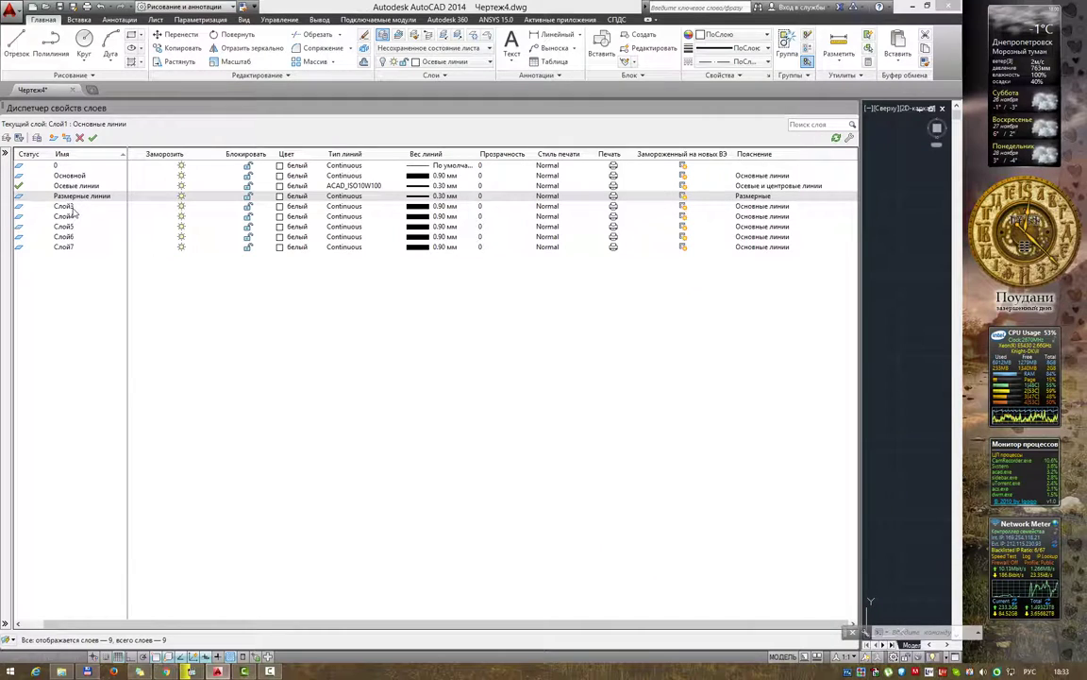
left_click(65, 206)
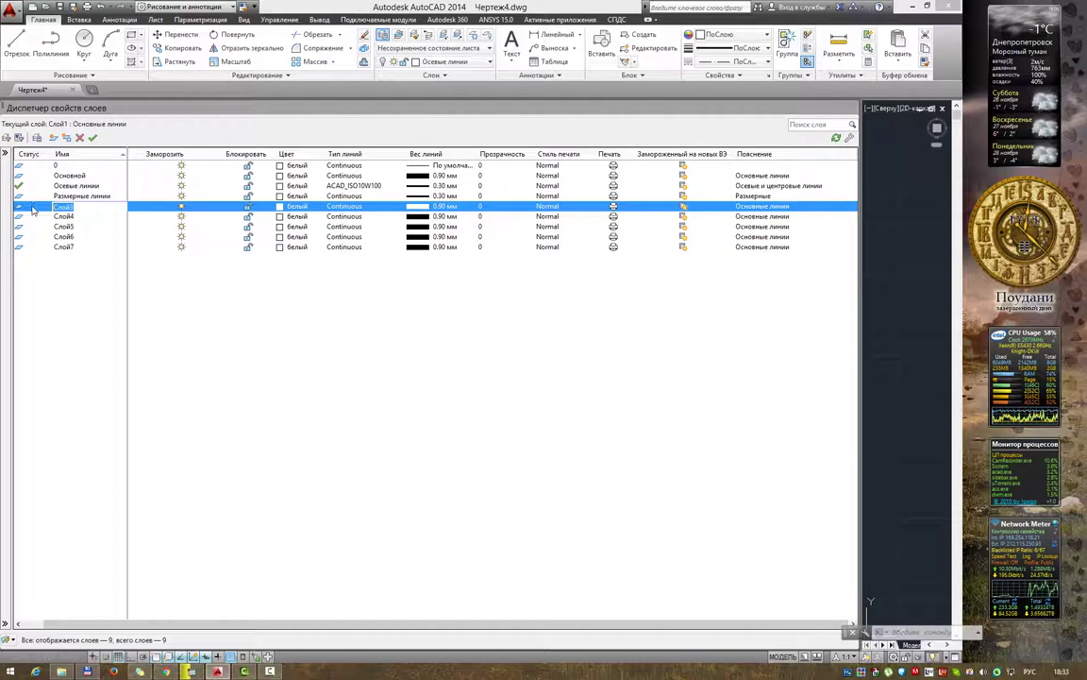
type("Штриховые линии")
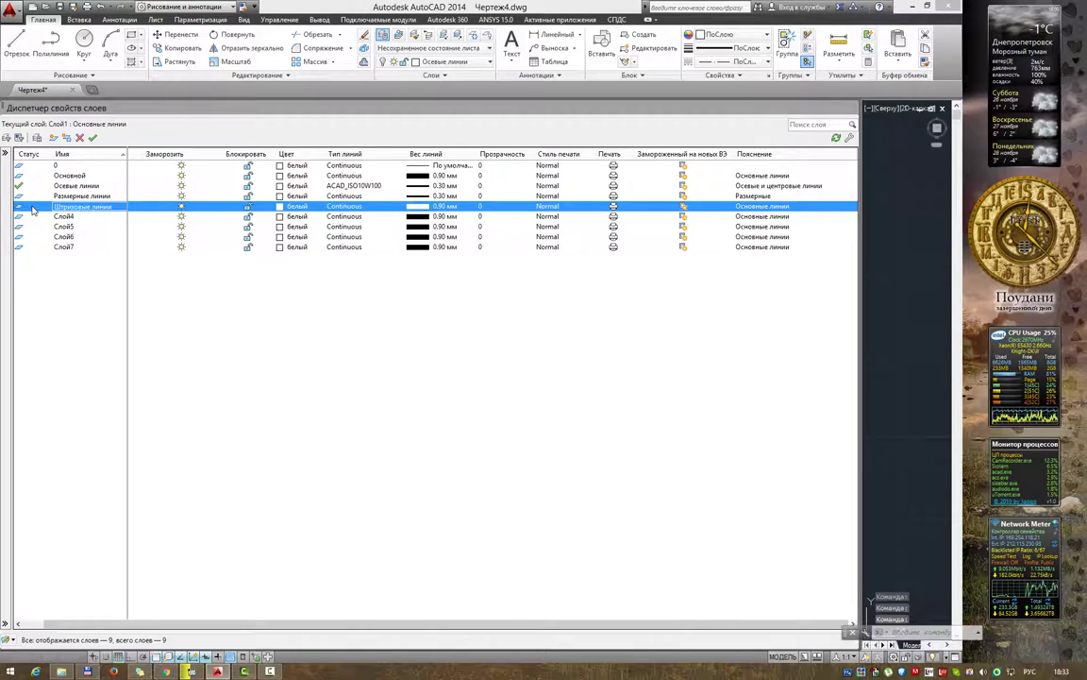
key("alt+Tab")
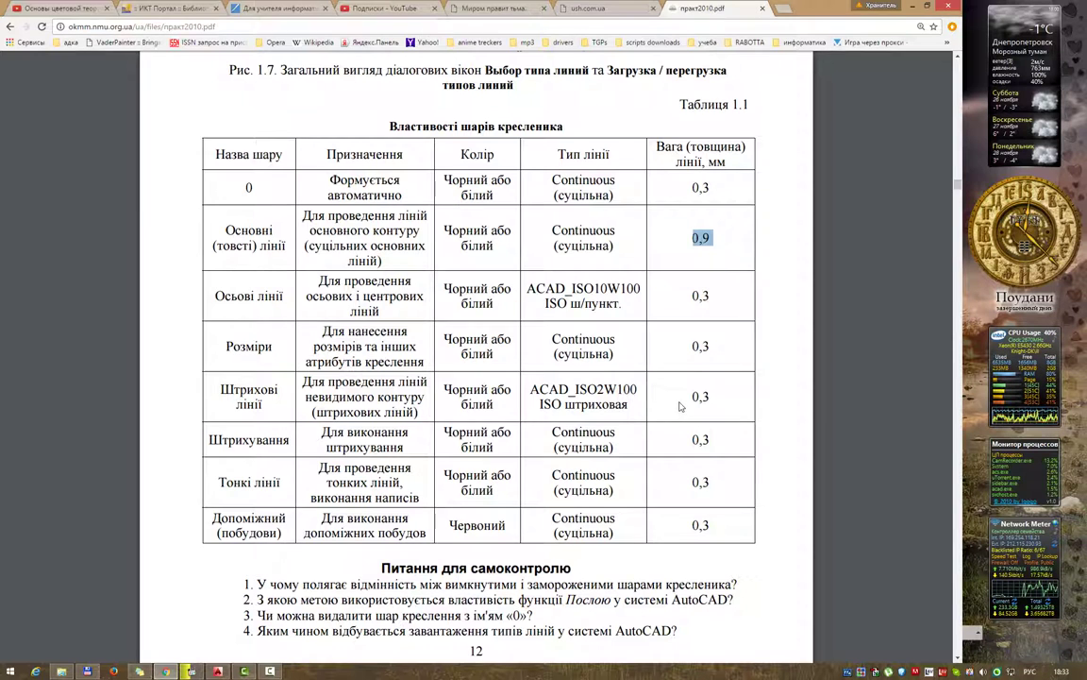
key("alt+Tab")
Set the Штриховые линии lineweight to 0.30 mm.
left_click(456, 210)
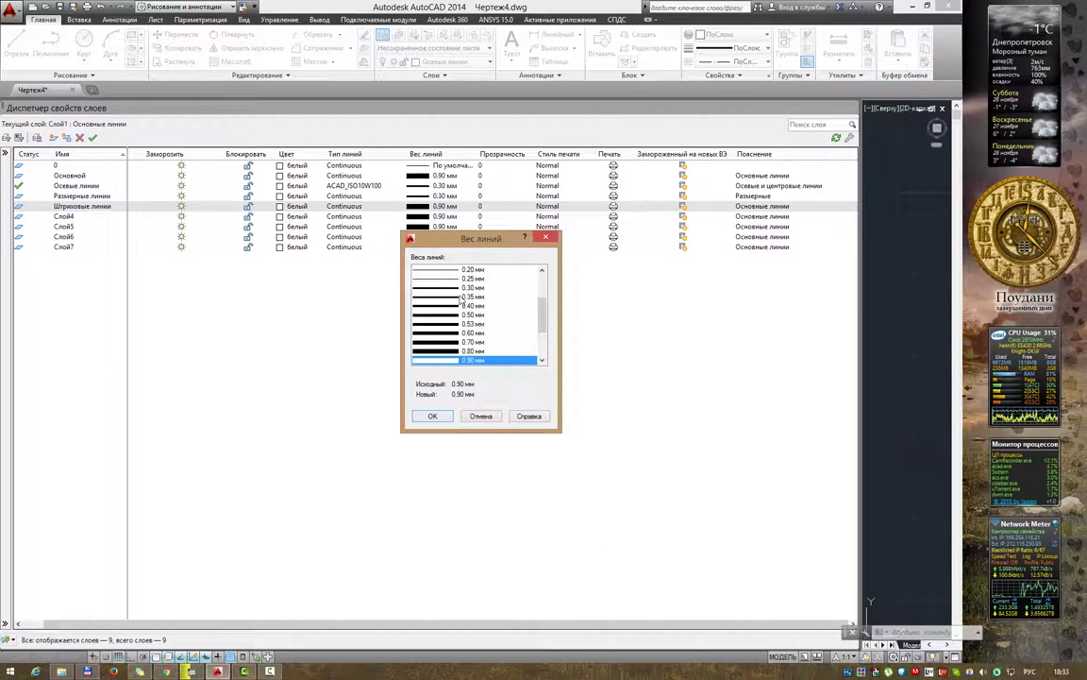
left_click(470, 287)
key("Return")
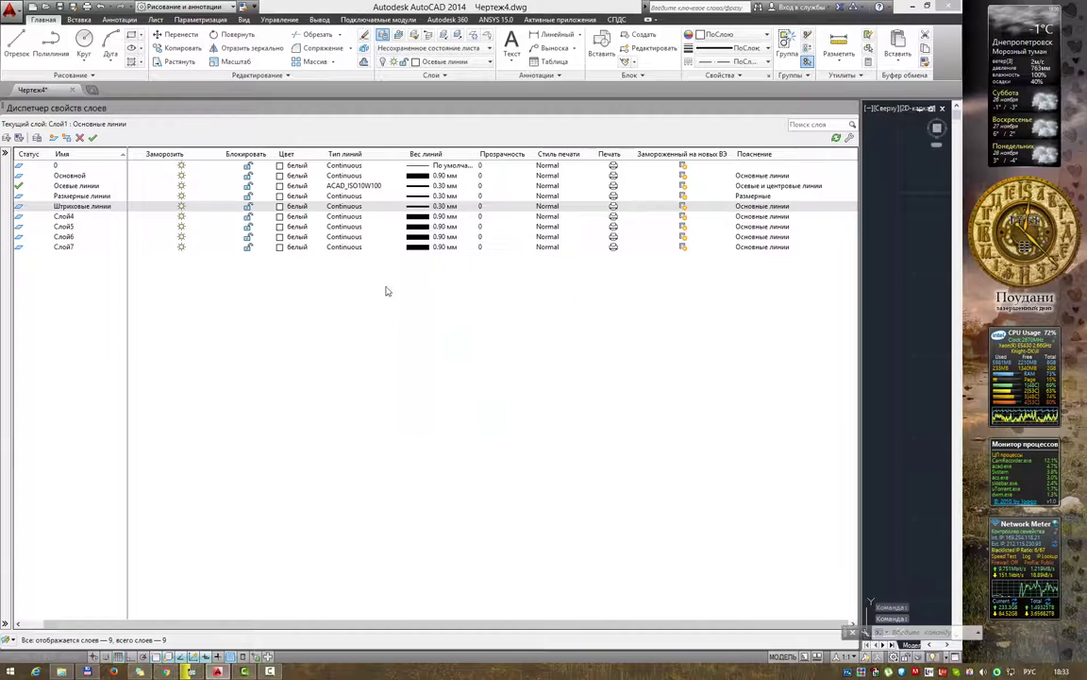
Load the dashed ACAD_ISO02W100 linetype and assign it to the Штриховые линии layer.
left_click(343, 206)
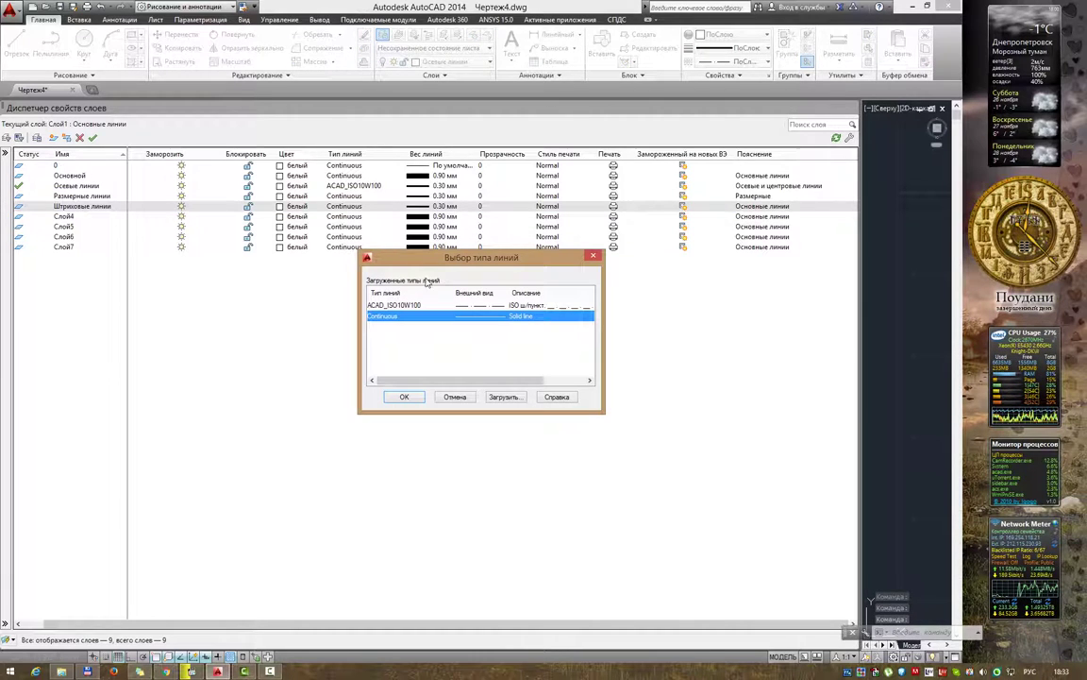
left_click(503, 398)
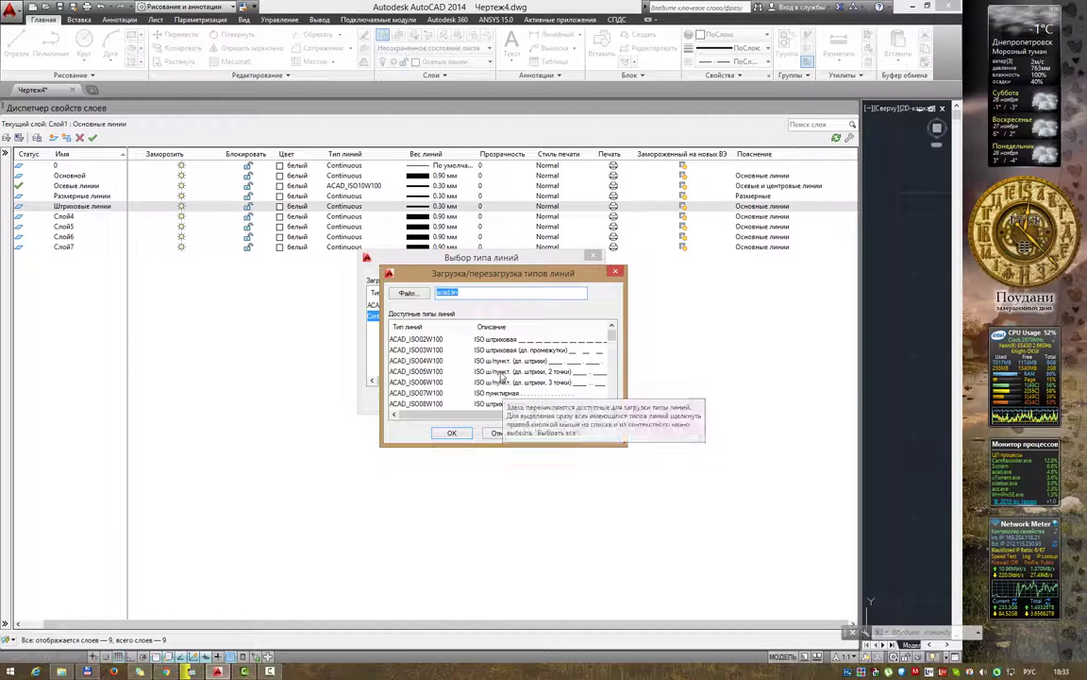
key("alt+Tab")
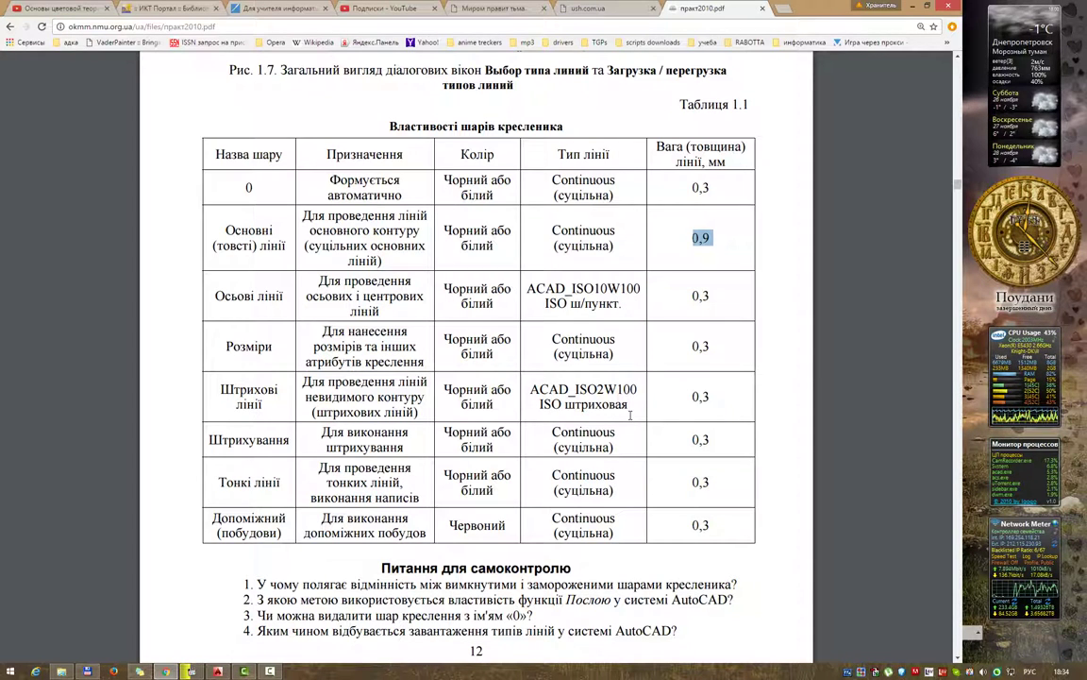
key("alt+Tab")
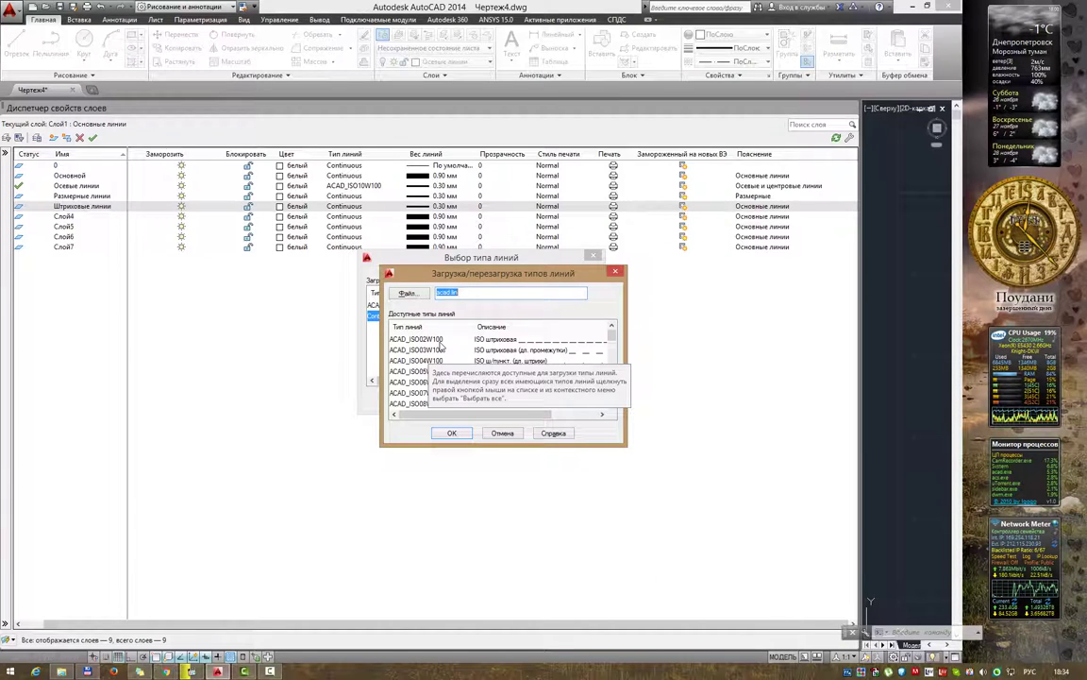
left_click(440, 339)
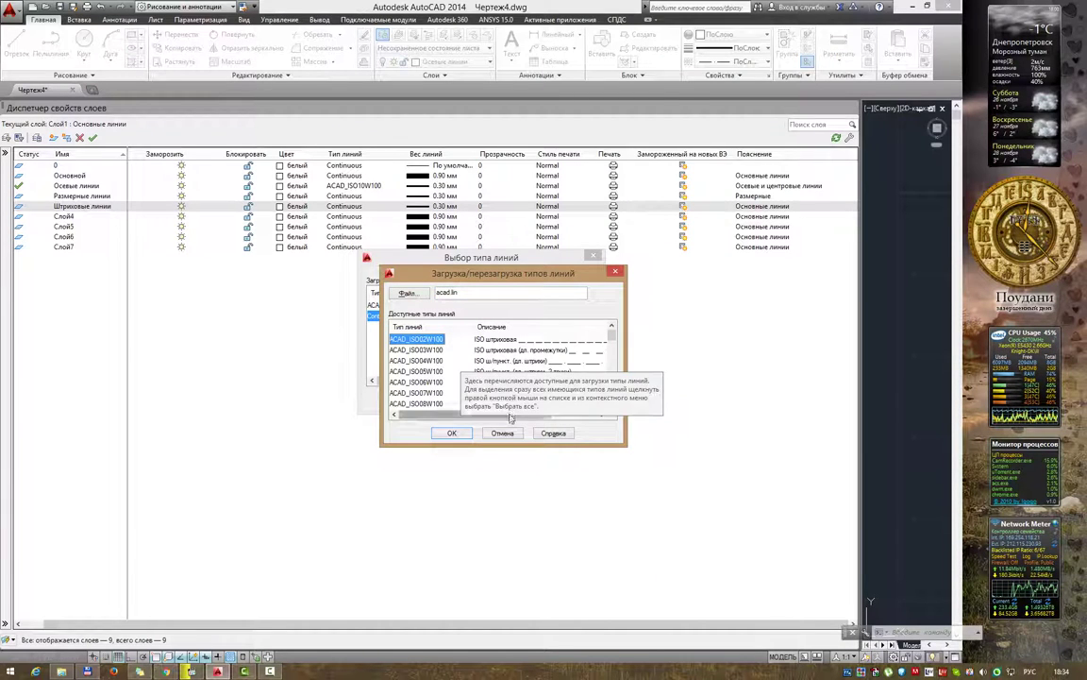
key("Return")
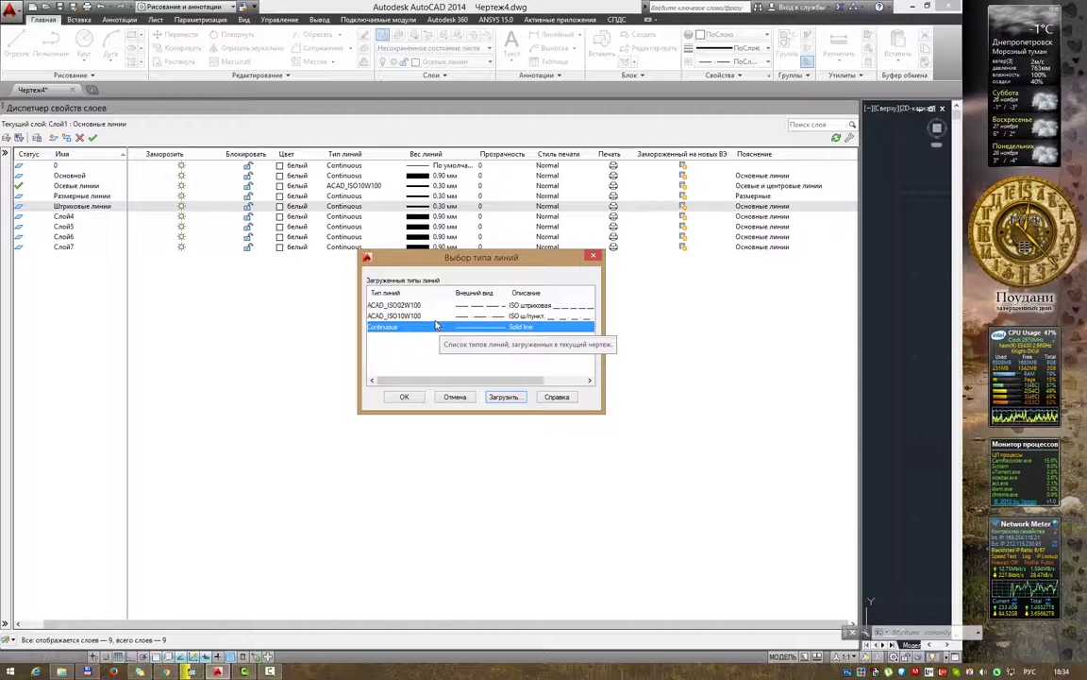
left_click(428, 307)
key("Return")
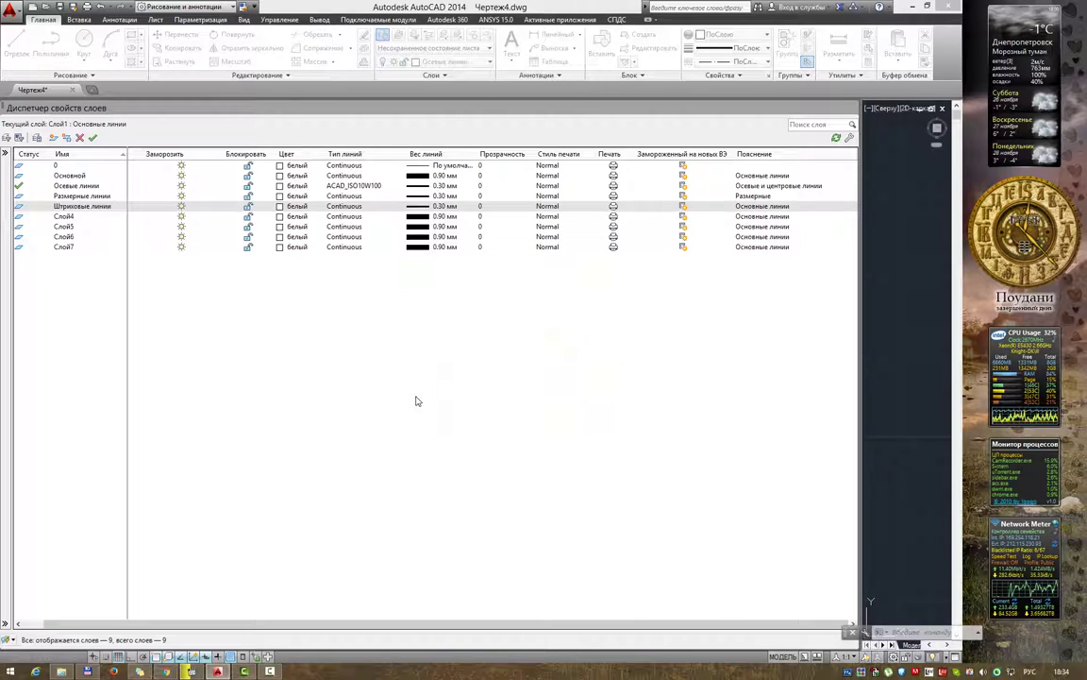
key("alt+Tab")
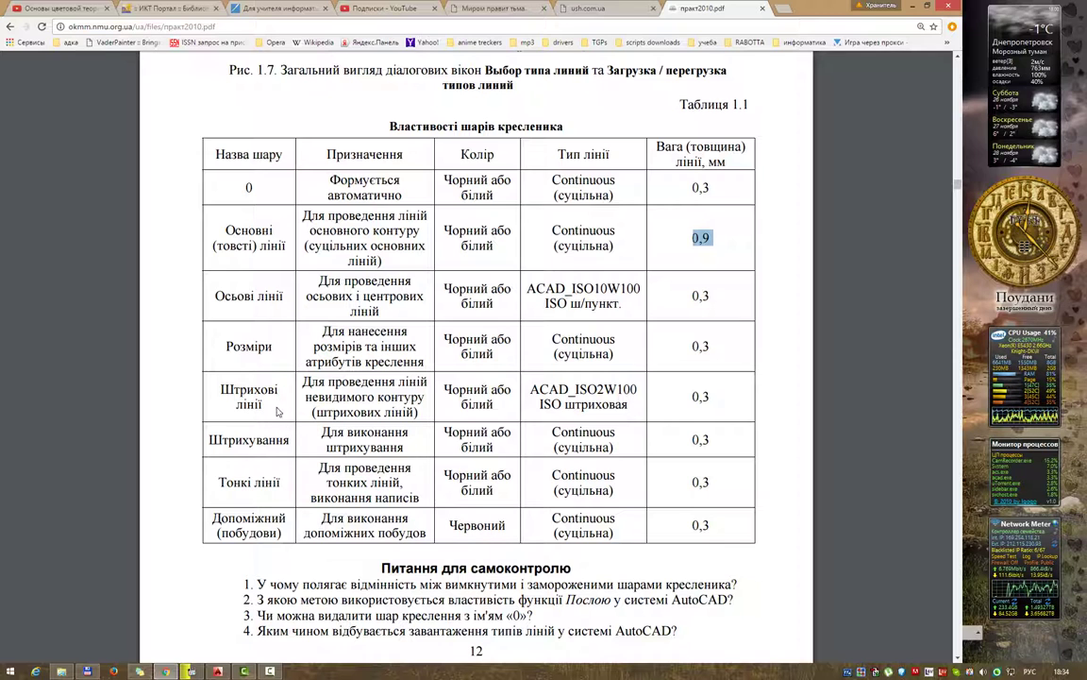
key("alt+Tab")
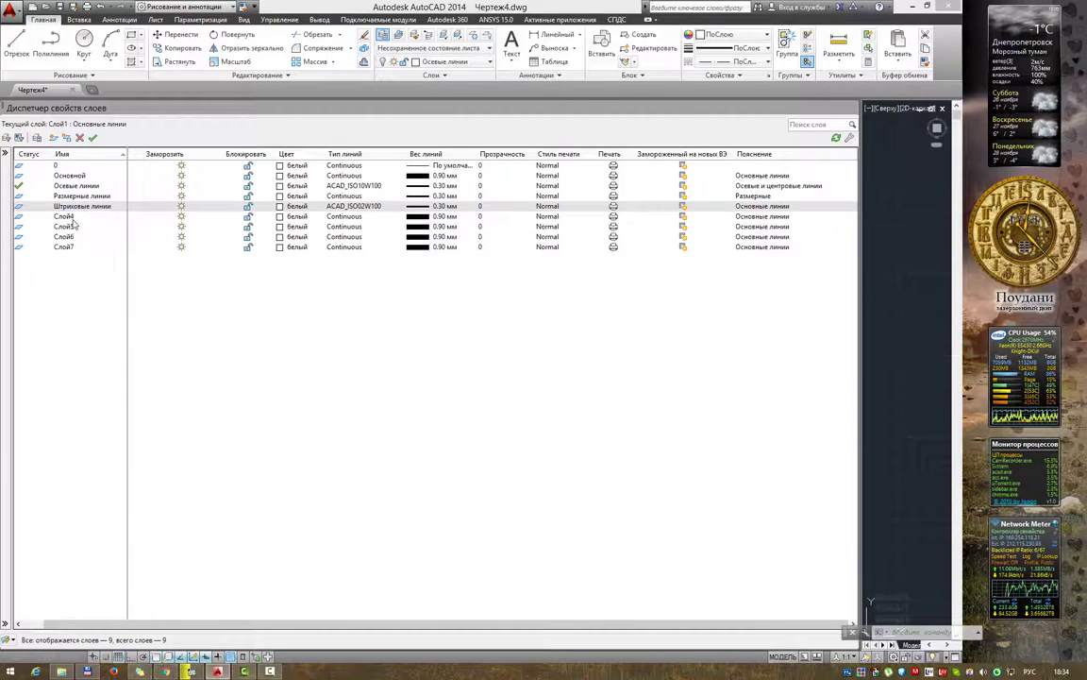
Rename layer Слой4 to Штриховка.
left_click(74, 216)
left_click(74, 216)
left_click_drag(78, 218, 31, 216)
type("Ш")
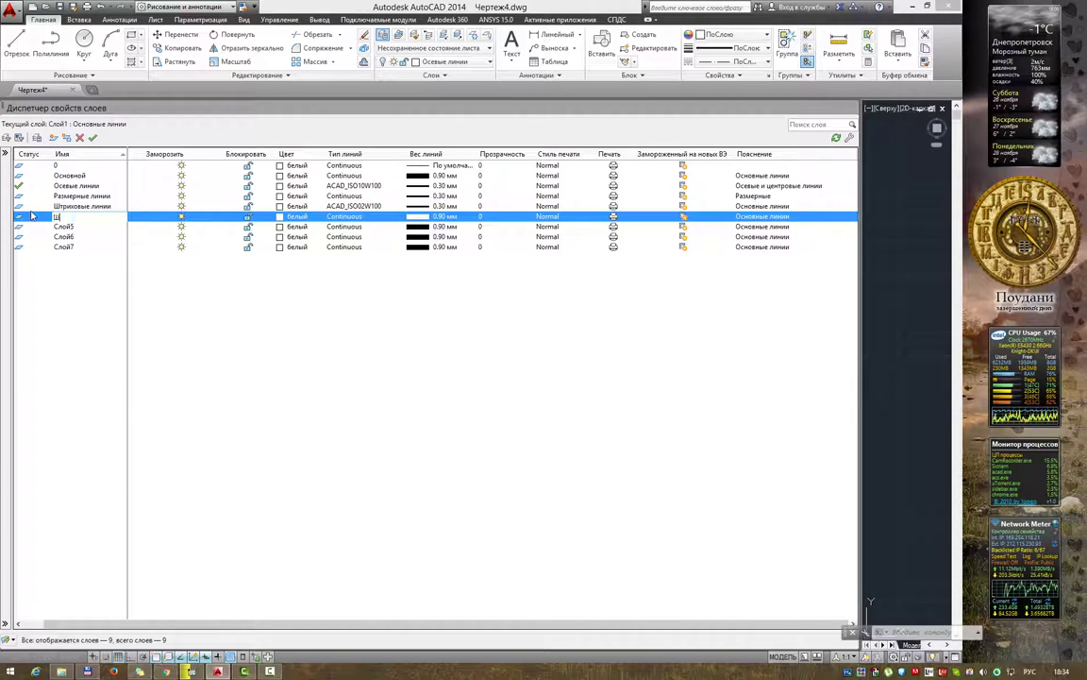
type("трихов")
key("Return")
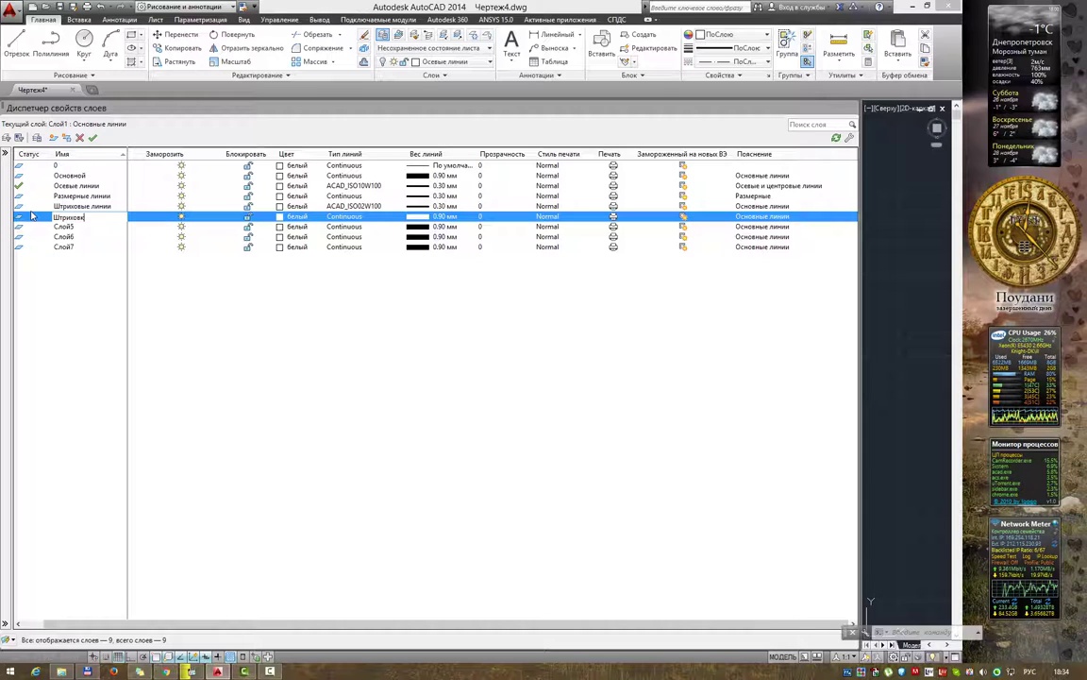
type("а")
key("Return")
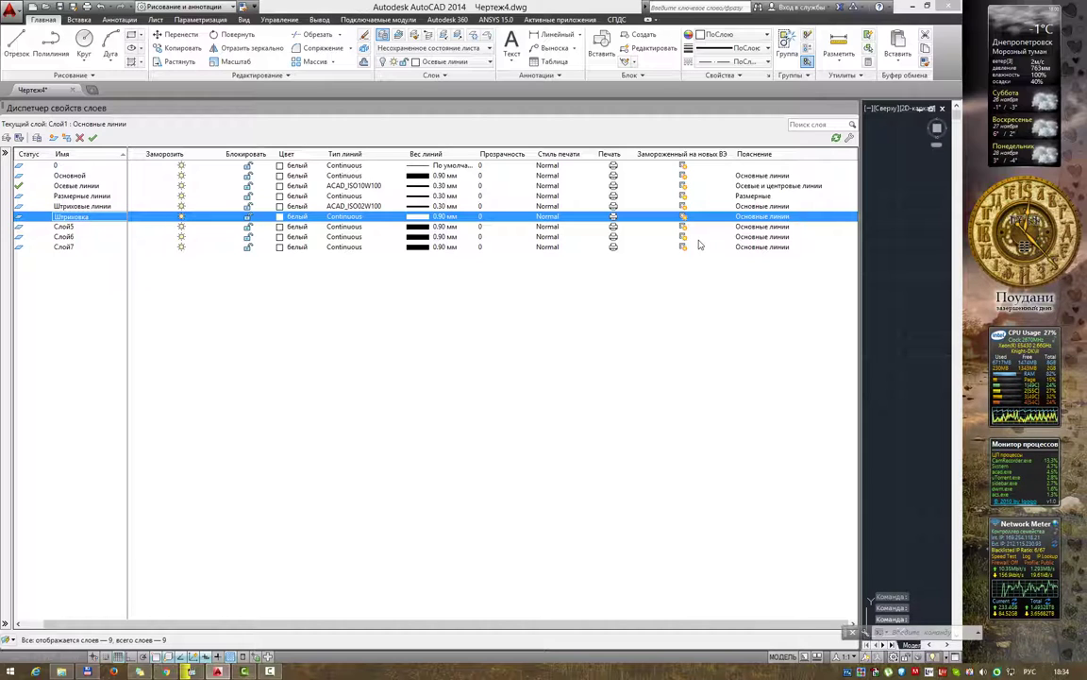
Change the Штриховые линии layer's description from Основные линии to 'невидимые'.
left_click(761, 207)
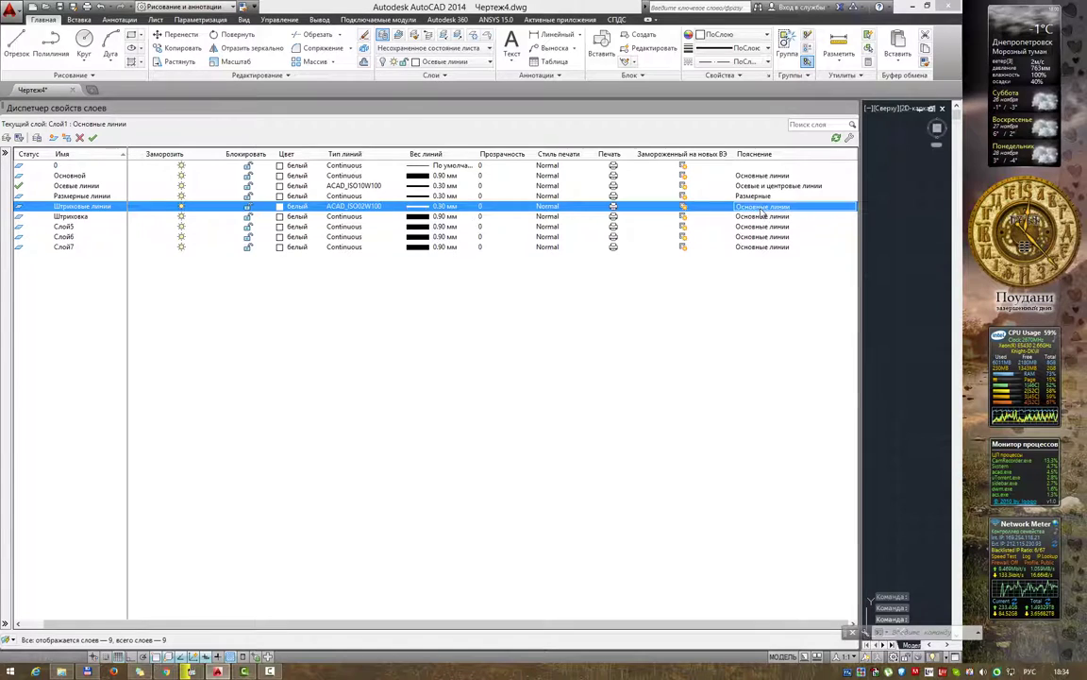
right_click(762, 213)
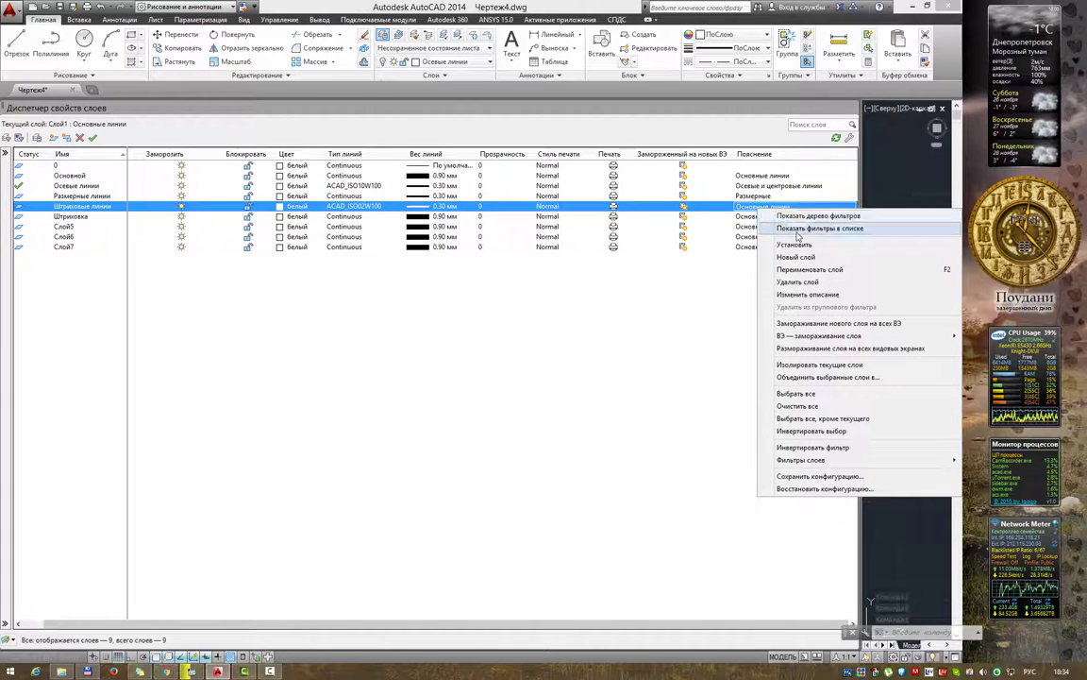
left_click(821, 298)
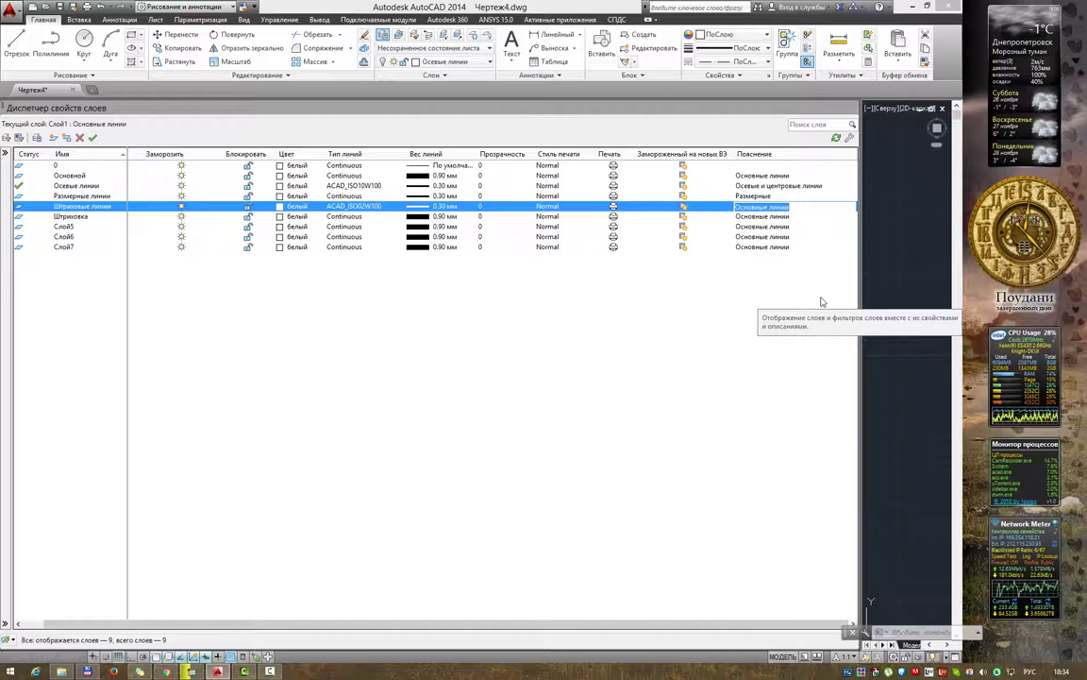
left_click(793, 204)
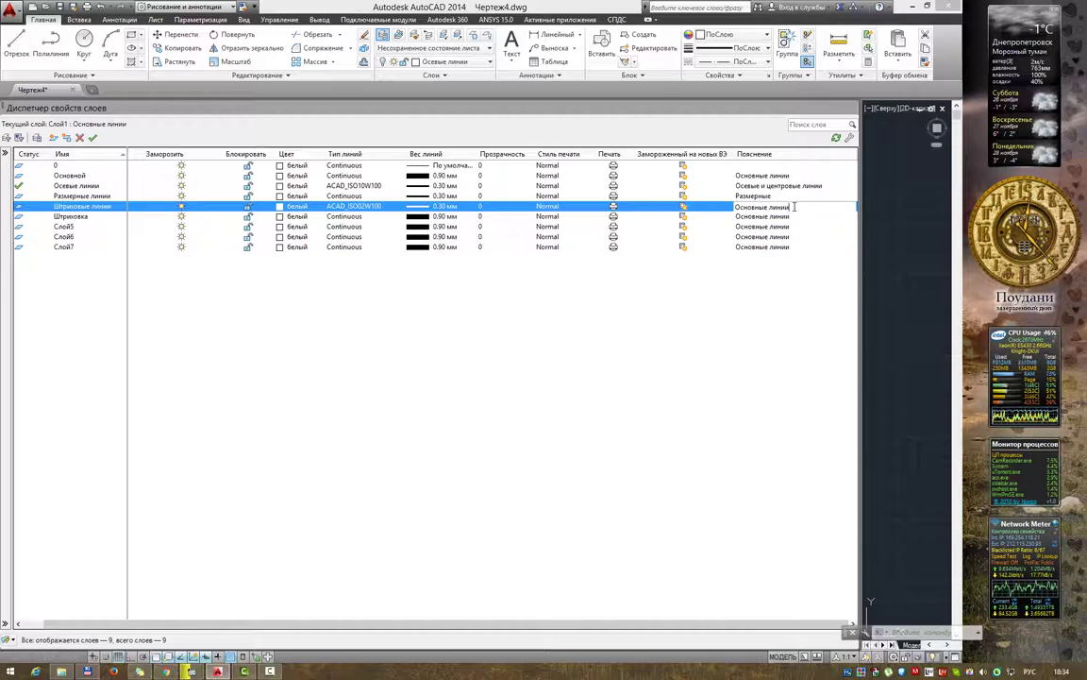
left_click_drag(765, 206, 735, 206)
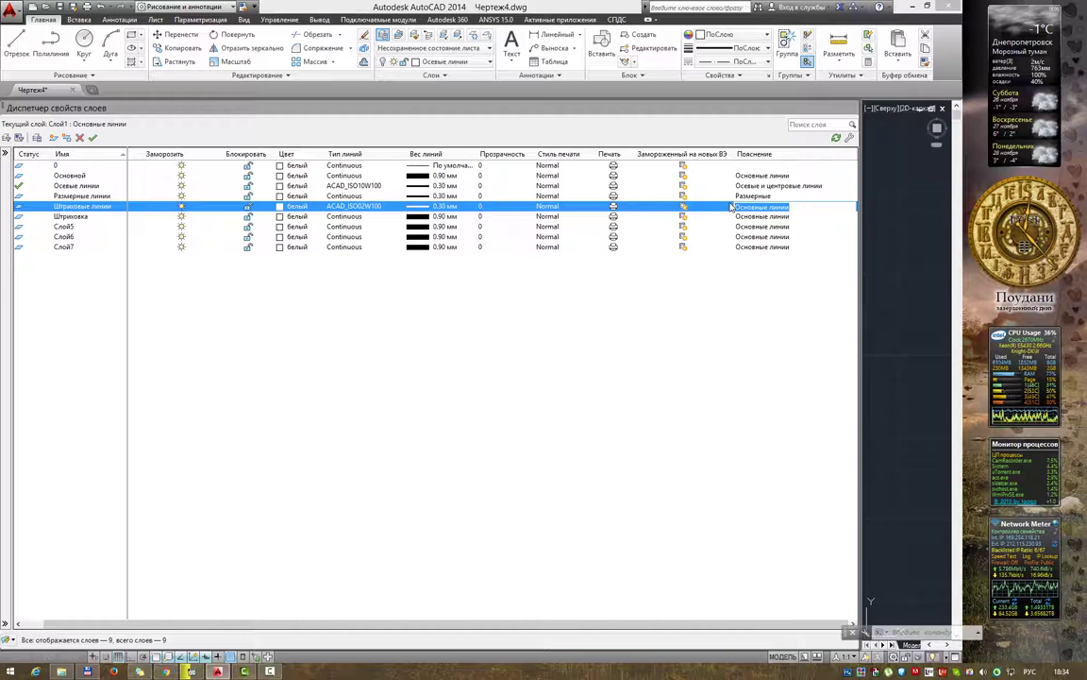
type("невидимые")
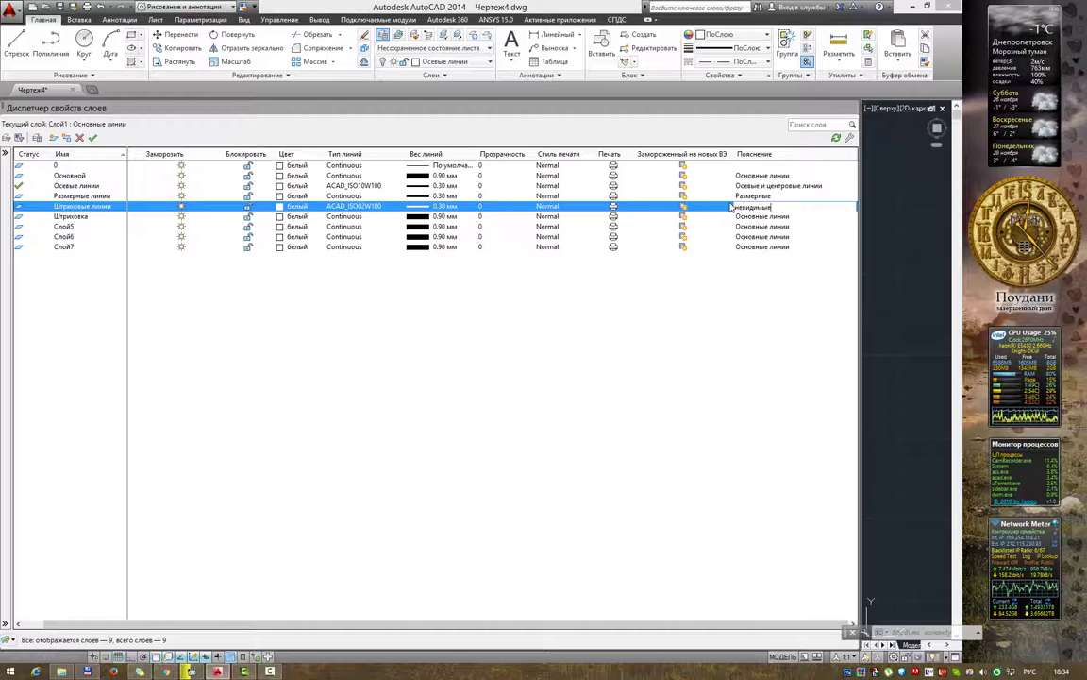
Give the Штриховка layer the description 'Штриховка'.
left_click(781, 217)
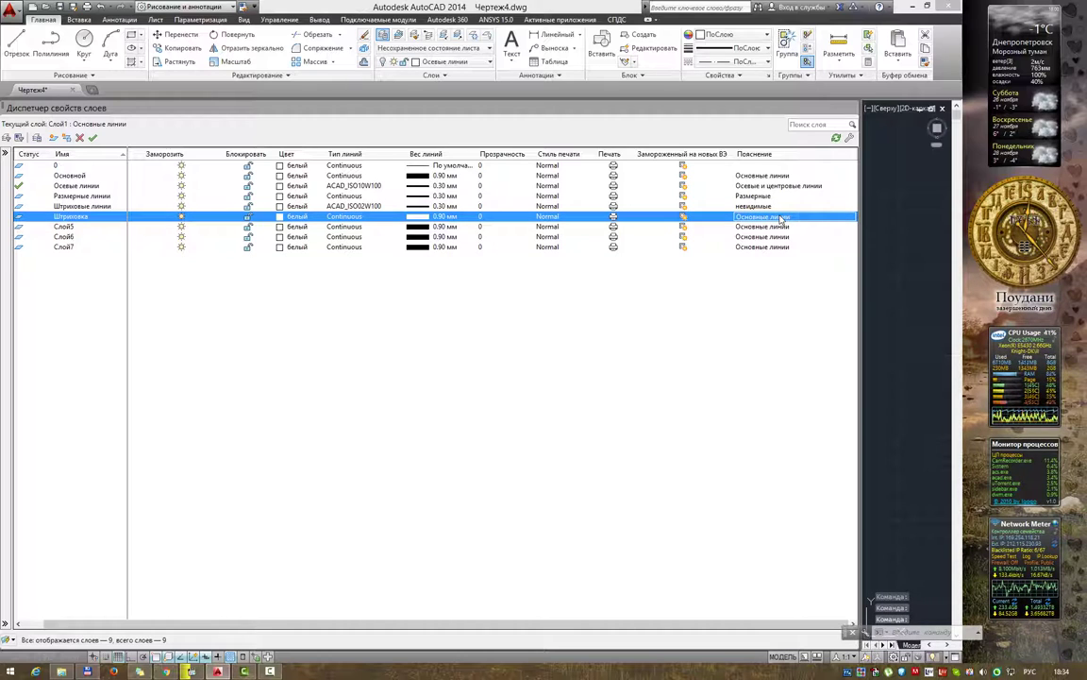
right_click(780, 218)
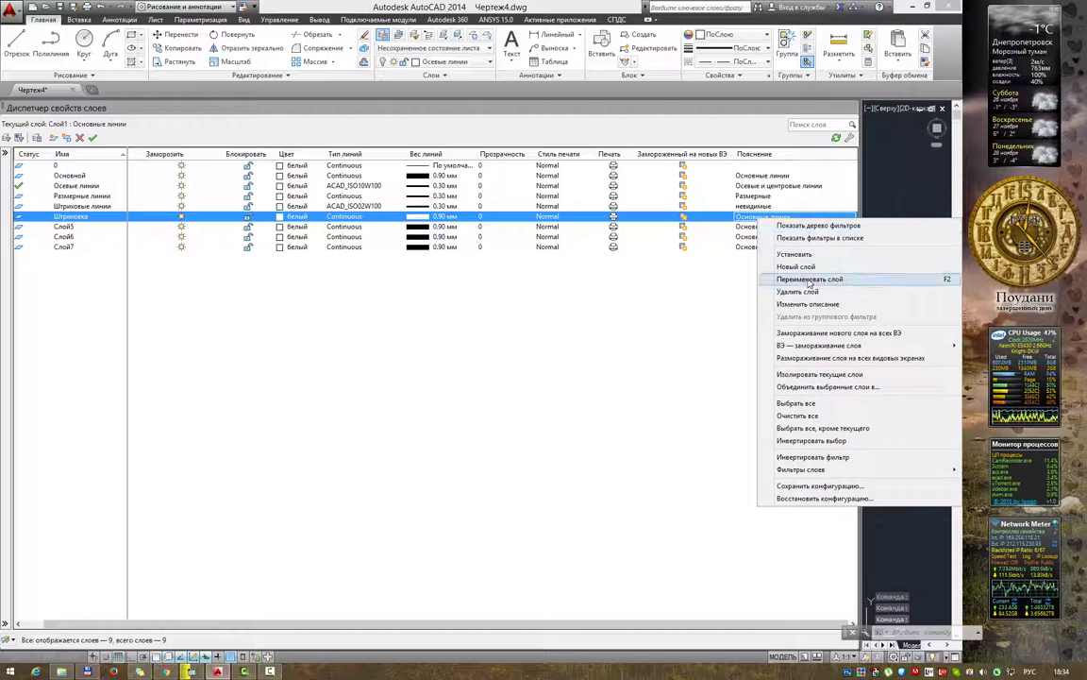
left_click(808, 304)
type("Шт")
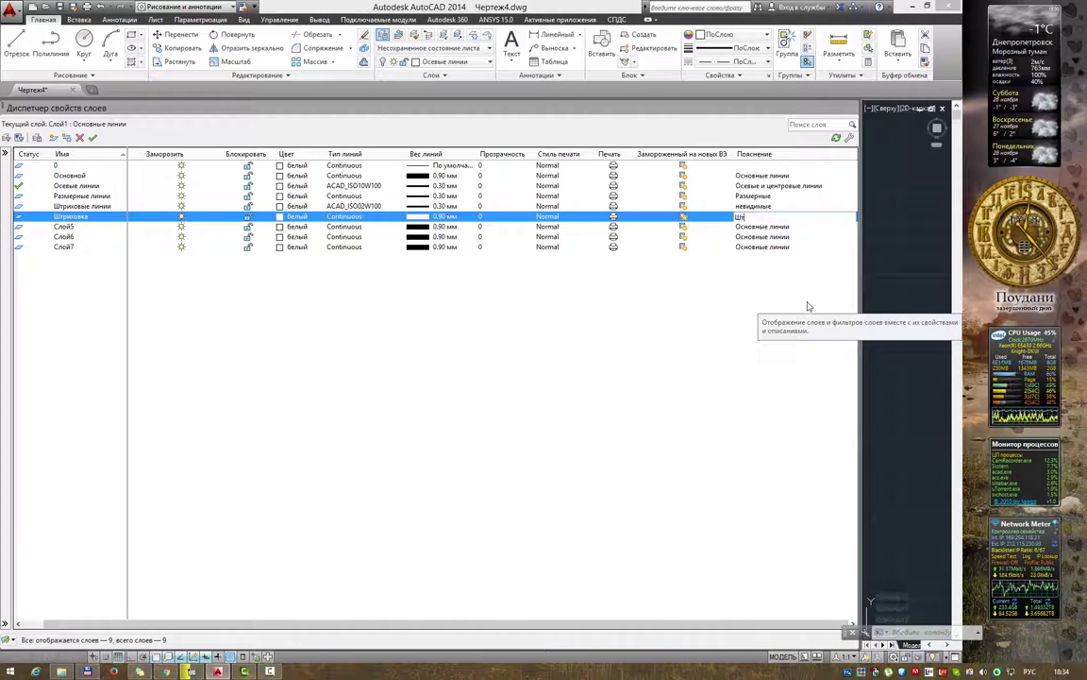
type("риховка")
key("Return")
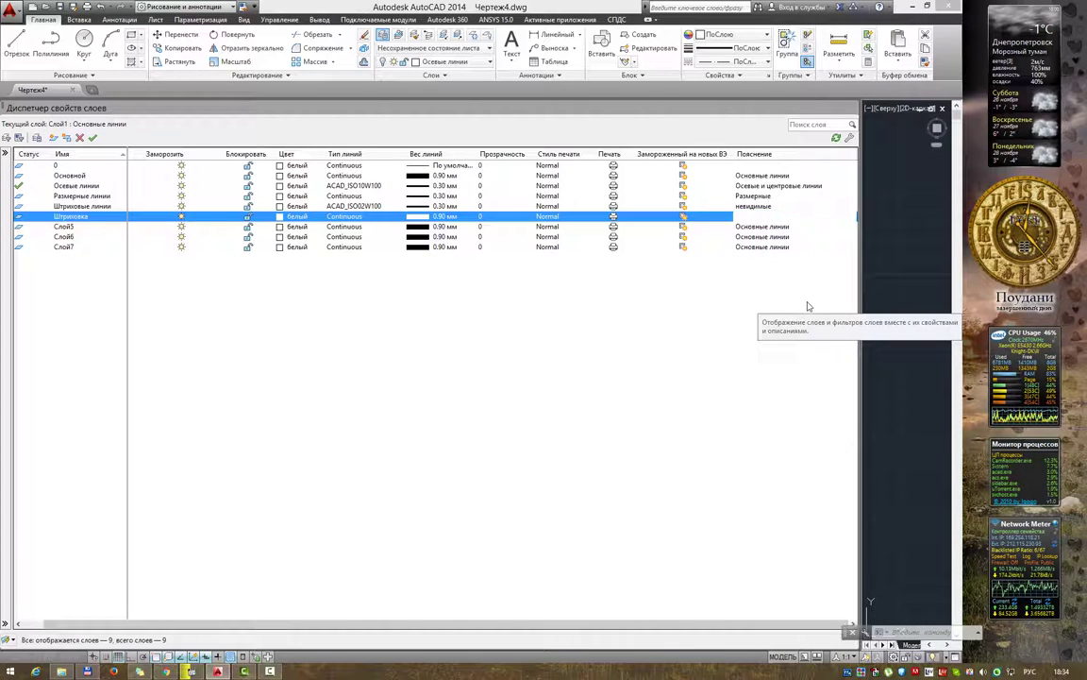
Give the Штриховка layer a 0.30 мм lineweight, per the reference table.
key("alt+Tab")
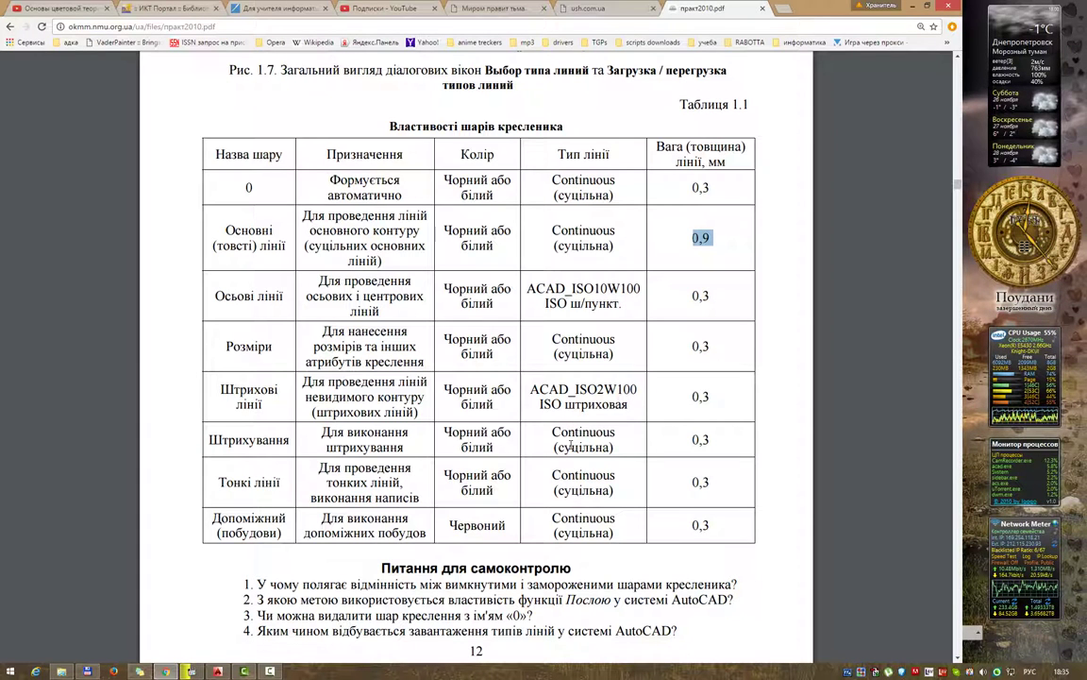
key("alt+Tab")
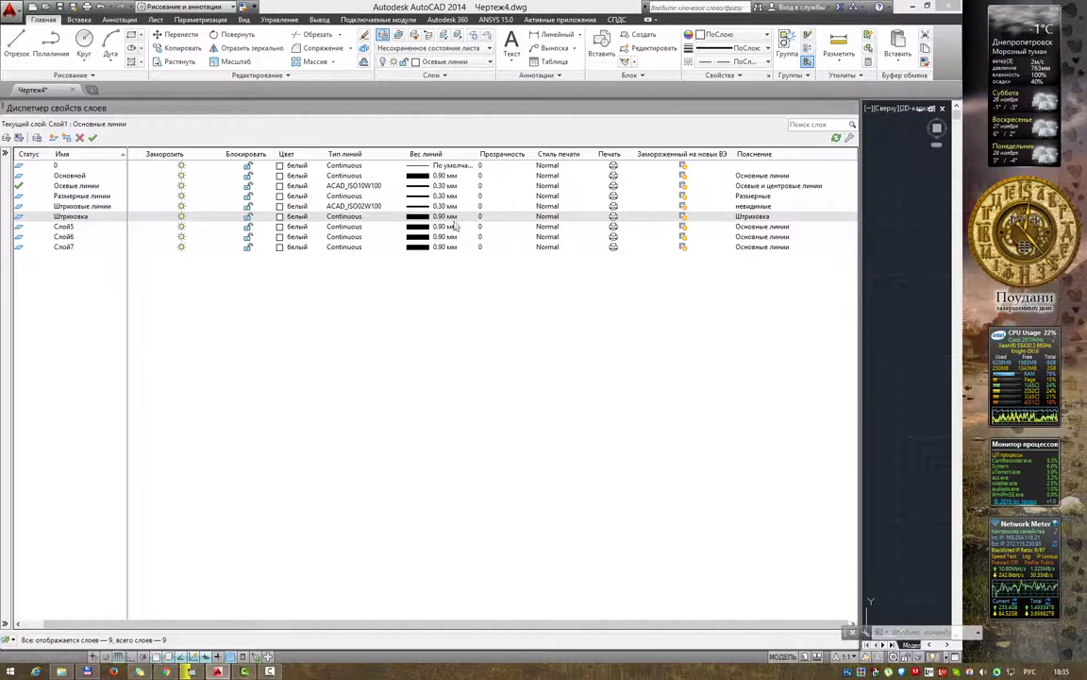
left_click(454, 220)
left_click(468, 287)
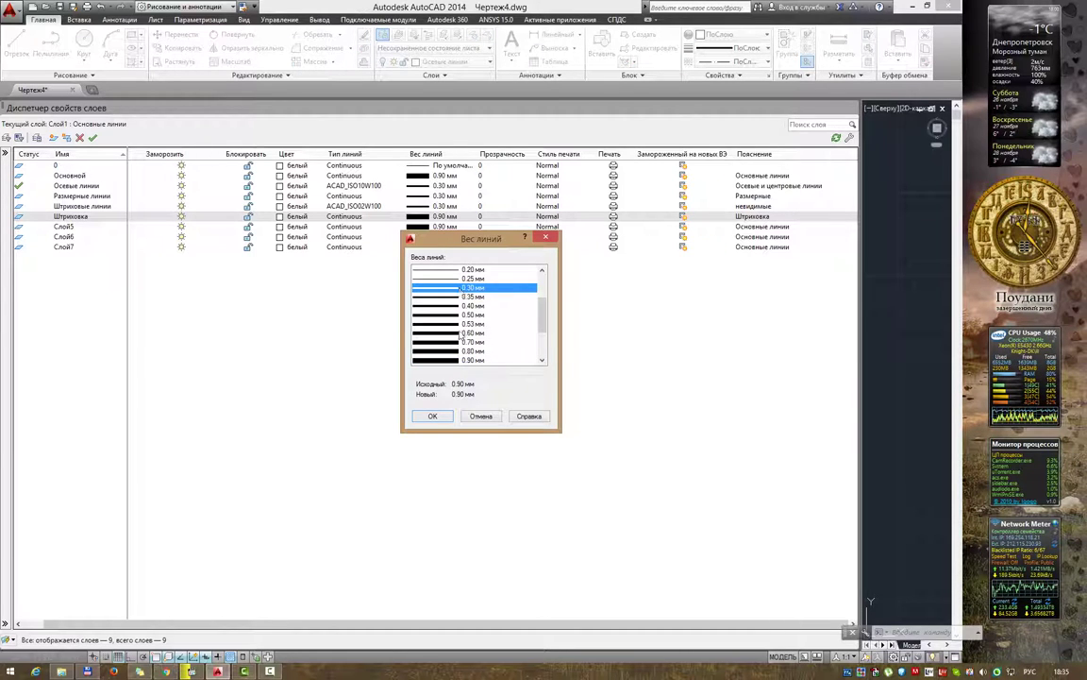
left_click(430, 417)
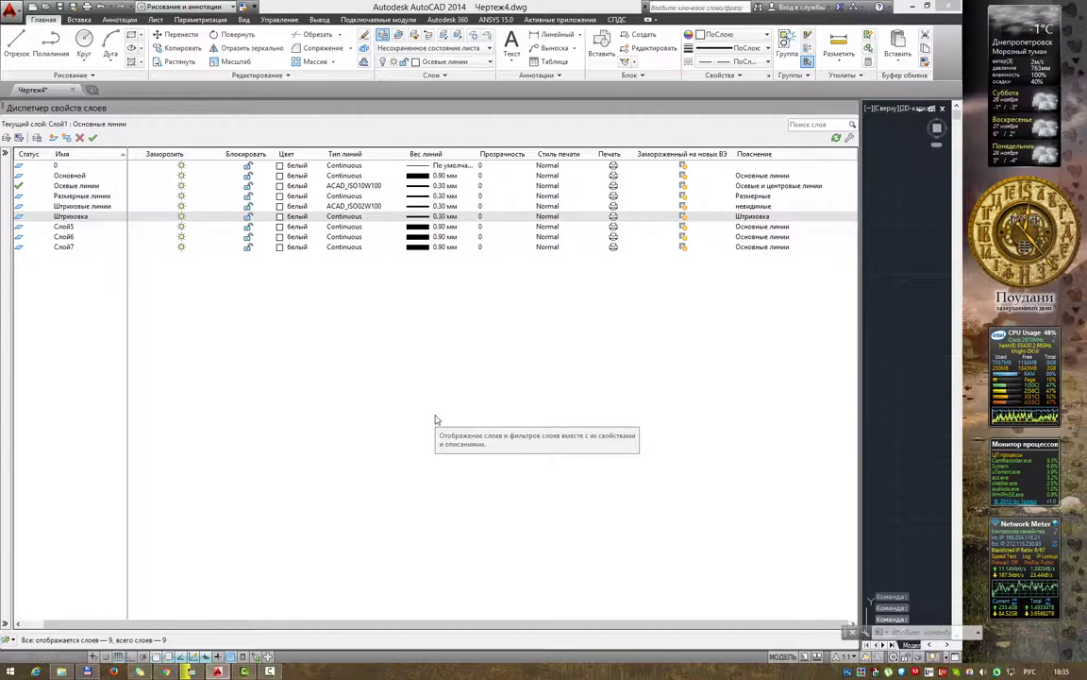
Rename layer Слой5 to 'Тонкие линии'.
left_click(80, 206)
key("alt+Tab")
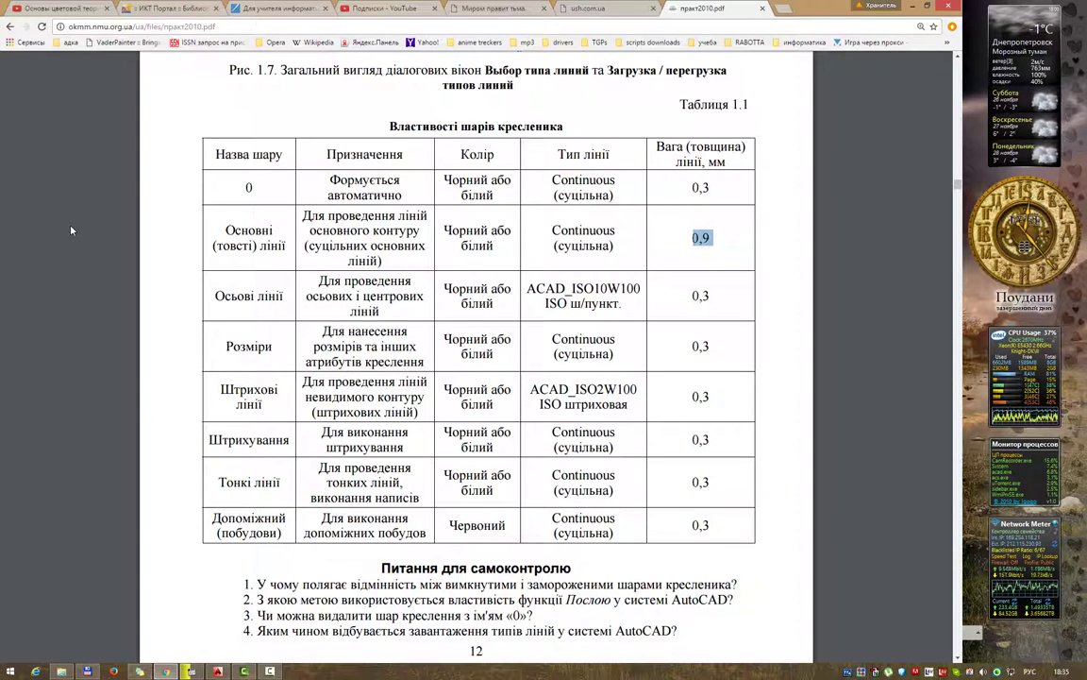
key("alt+Tab")
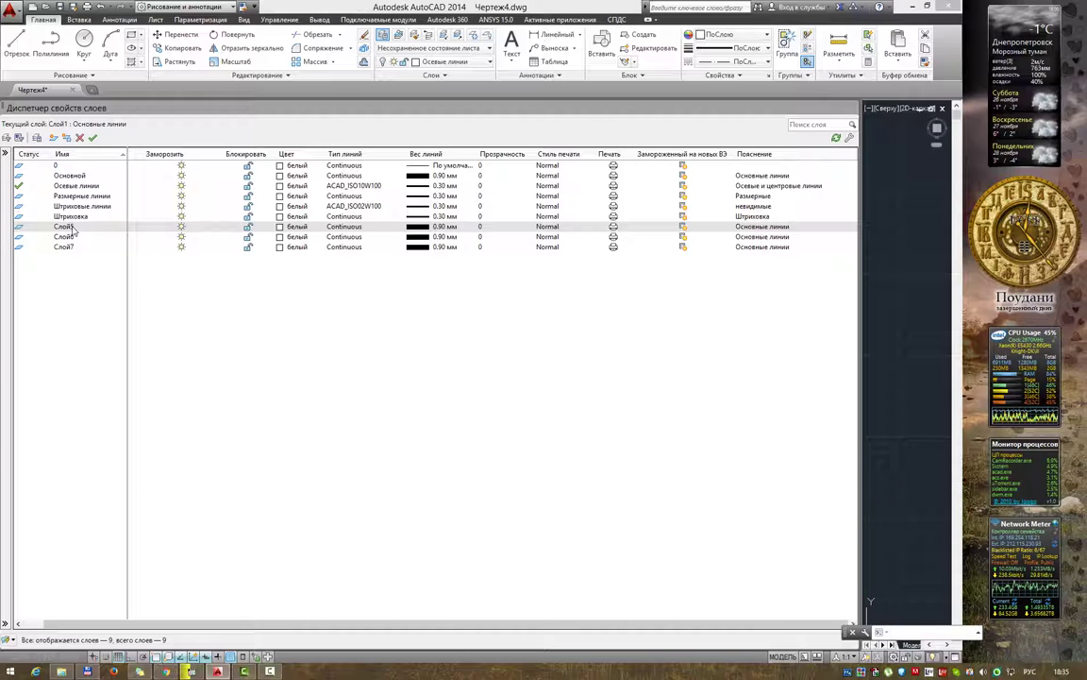
double_click(69, 231)
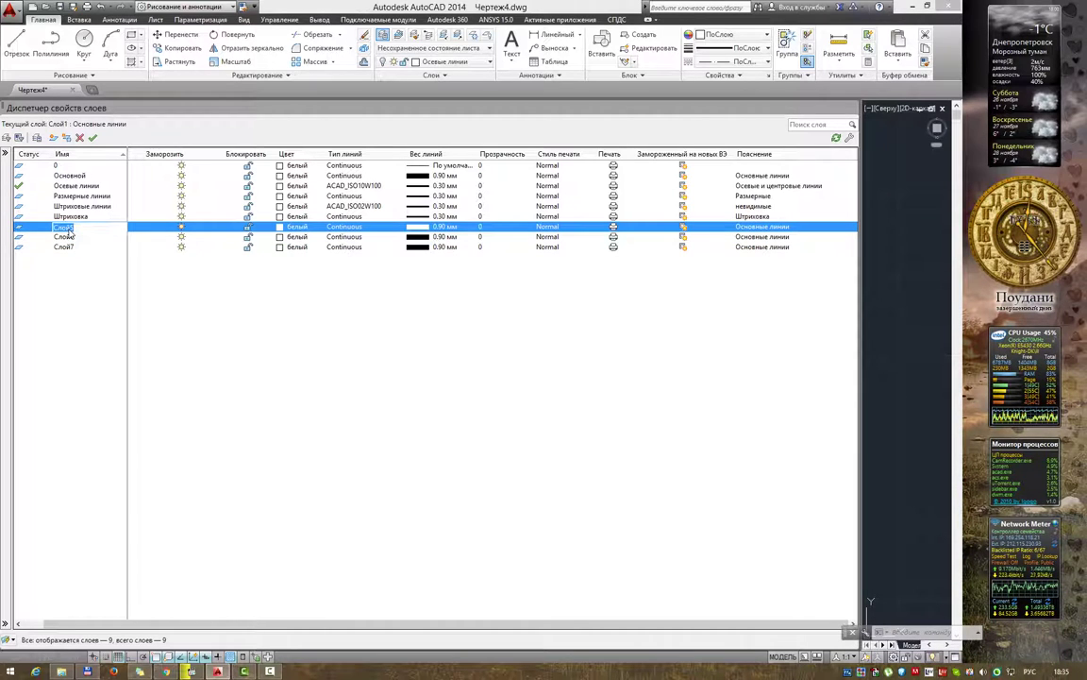
type("Тон")
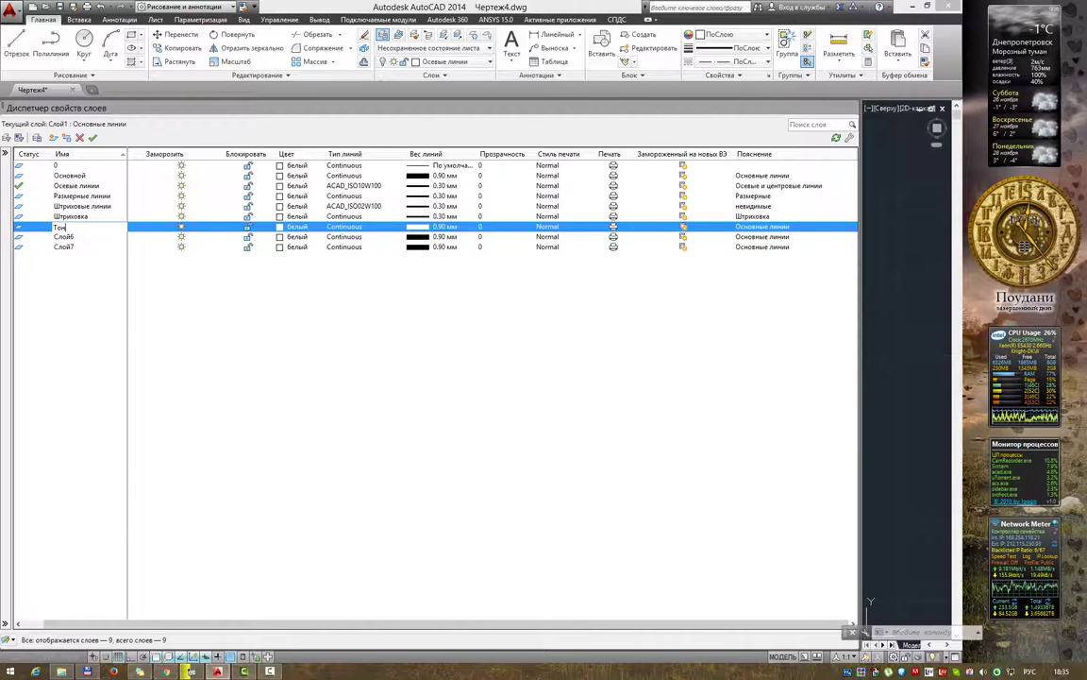
type("кие линии")
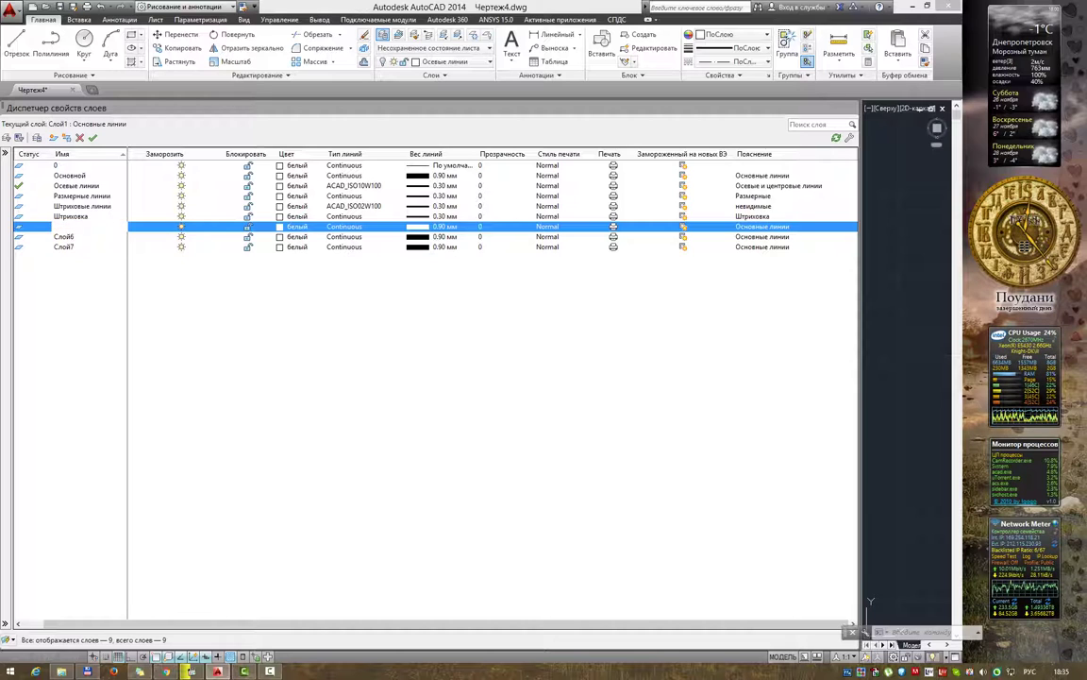
left_click(99, 227)
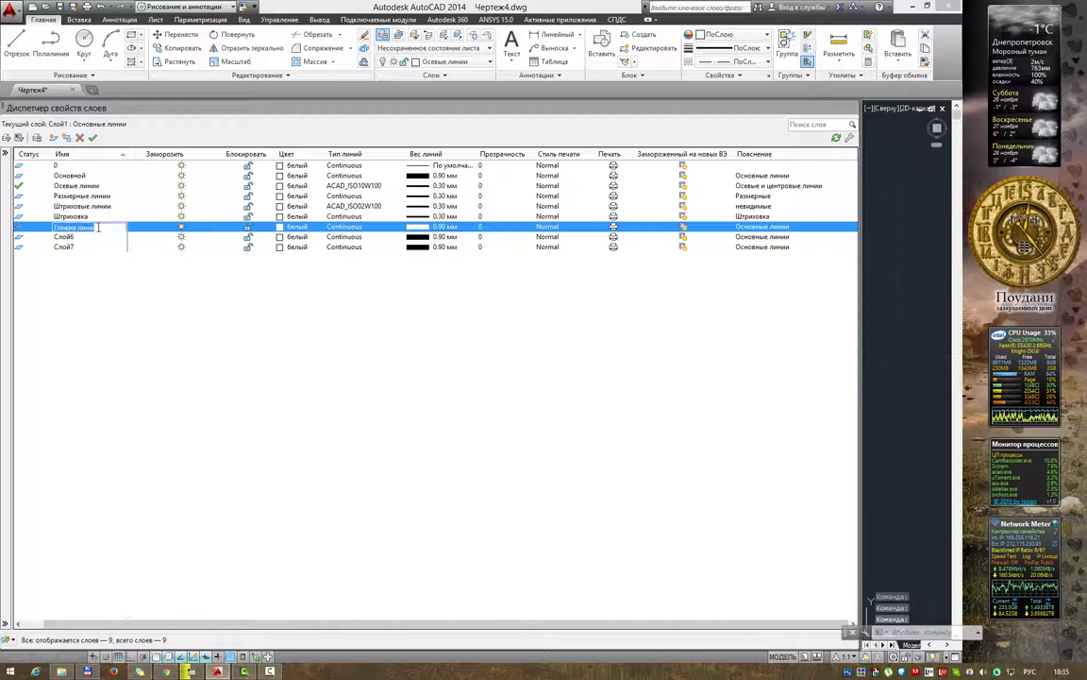
double_click(98, 228)
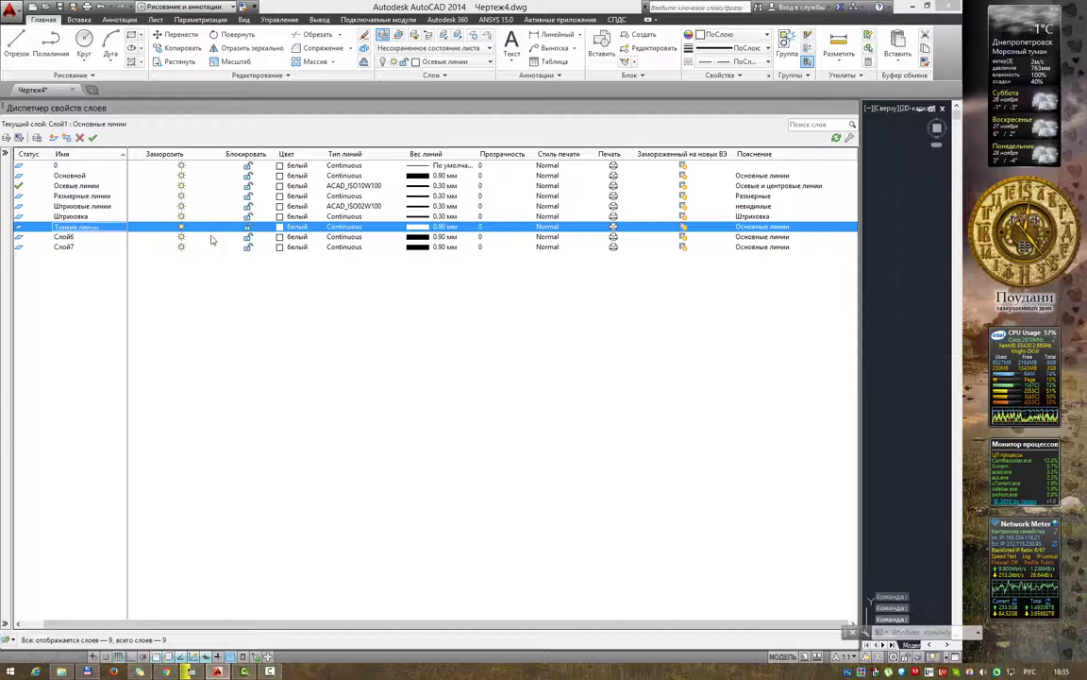
Set the Тонкие линии layer's lineweight to 0.30 mm.
key("alt+Tab")
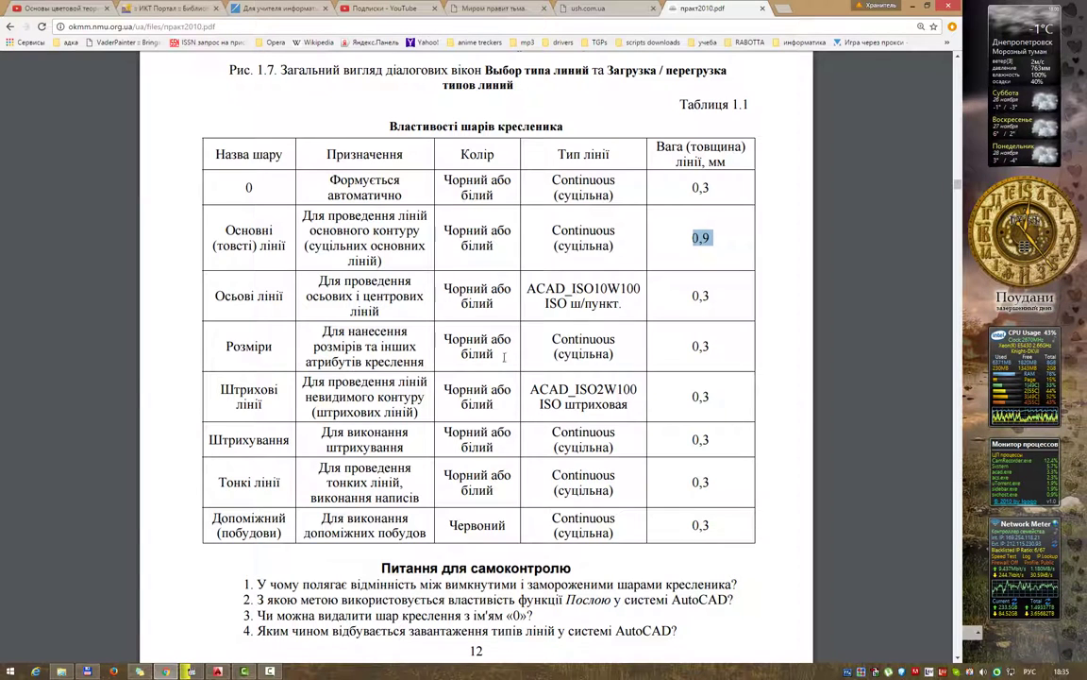
key("alt+Tab")
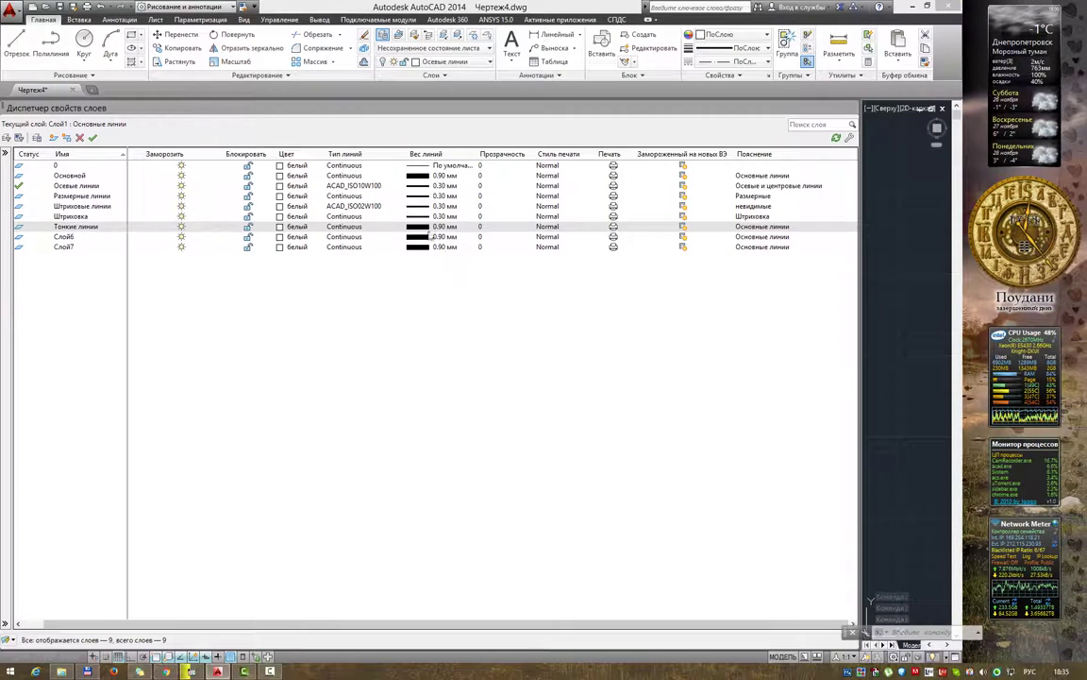
left_click(426, 227)
left_click(423, 270)
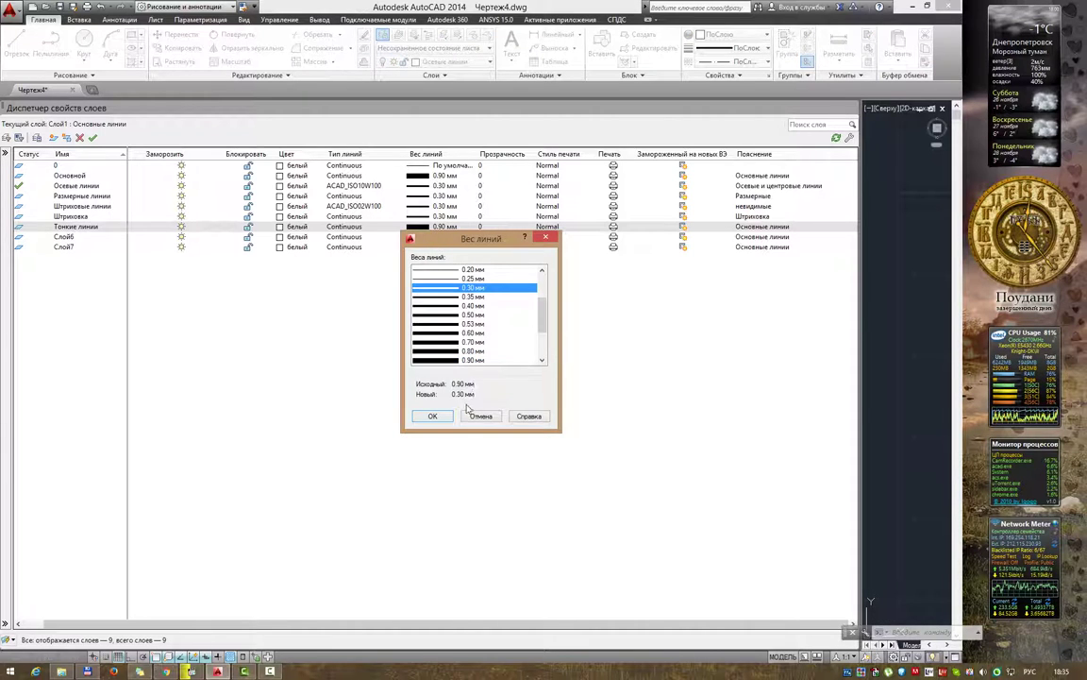
left_click(439, 420)
key("alt+Tab")
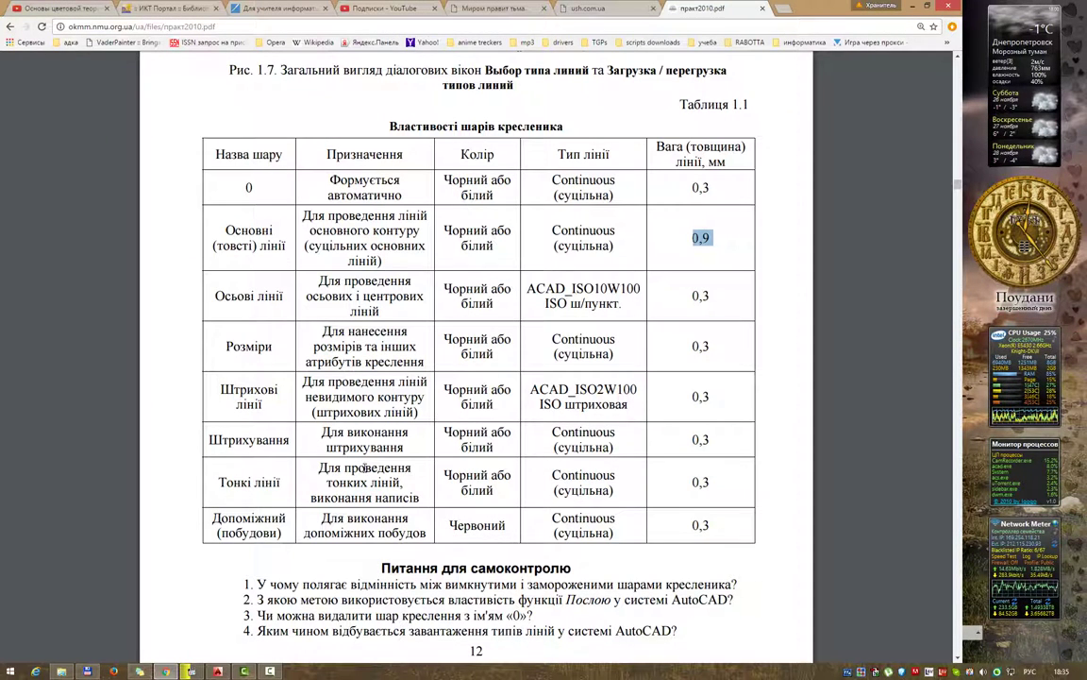
key("alt+Tab")
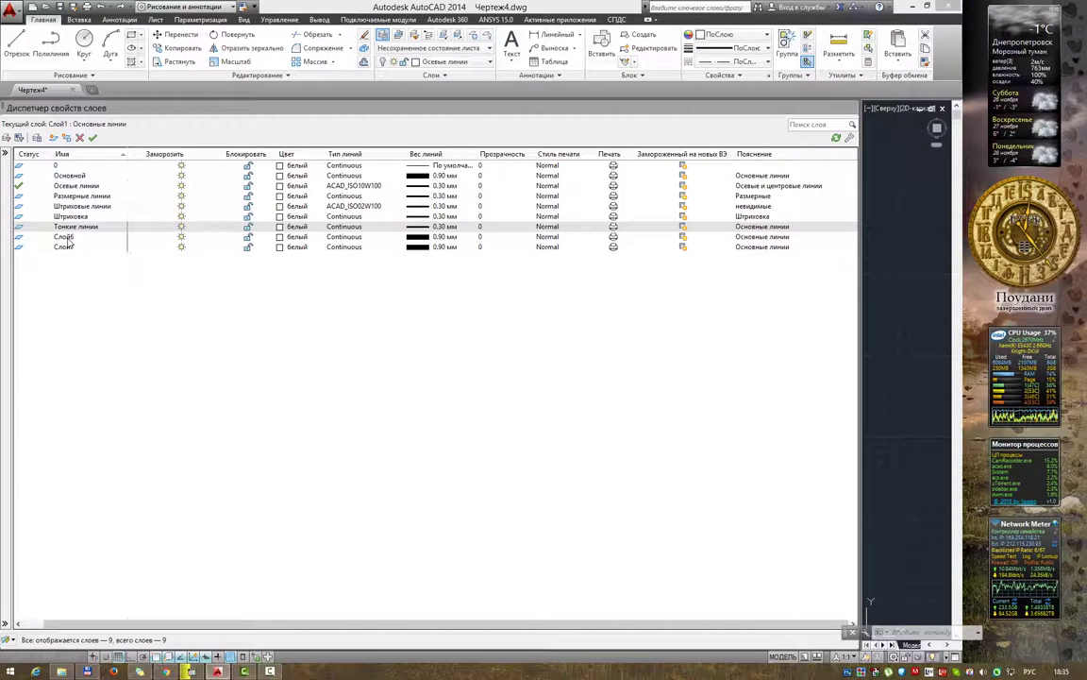
Rename Слой6 to Вспомогательные with the description 'Вспомогательные построения'.
double_click(64, 237)
type("Вспомогатель")
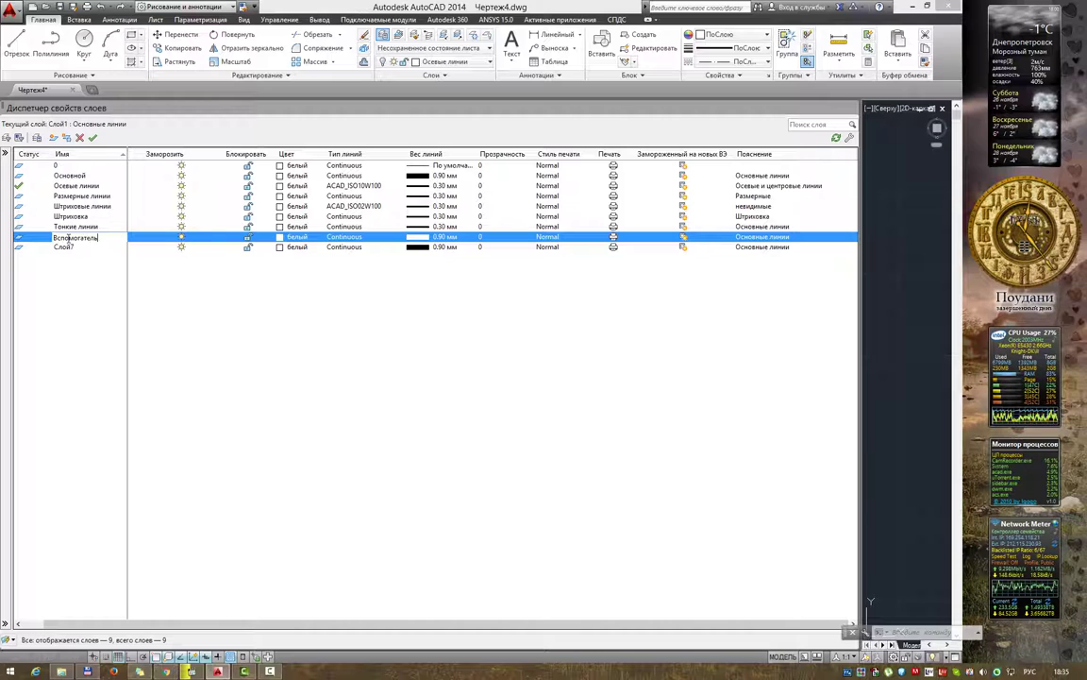
type("ные")
key("Return")
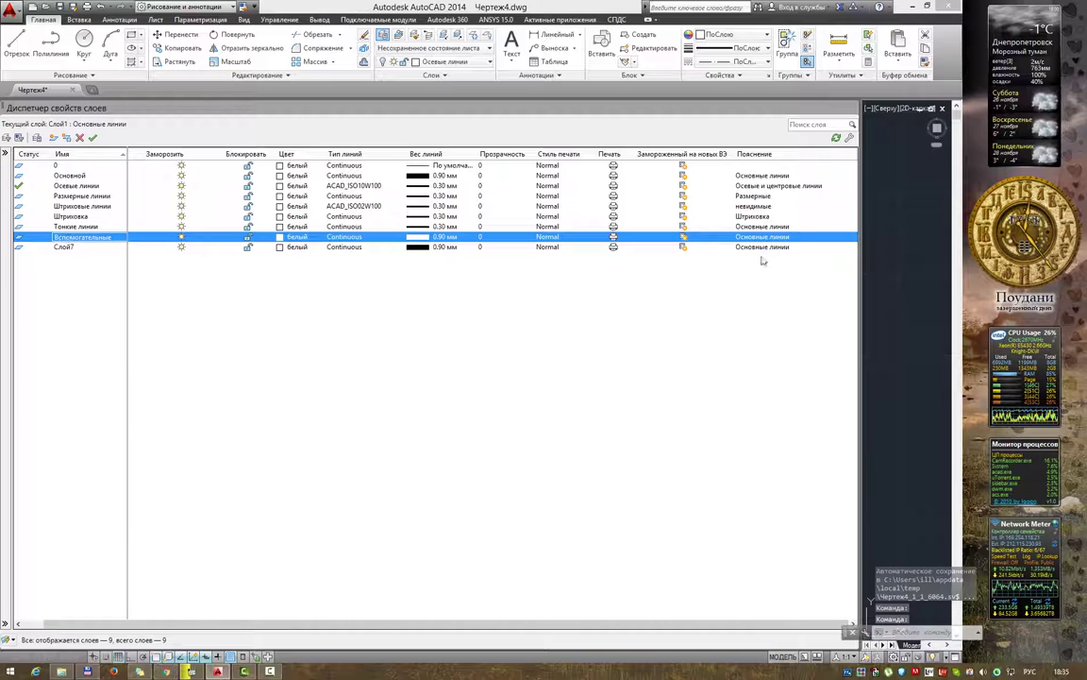
left_click(770, 239)
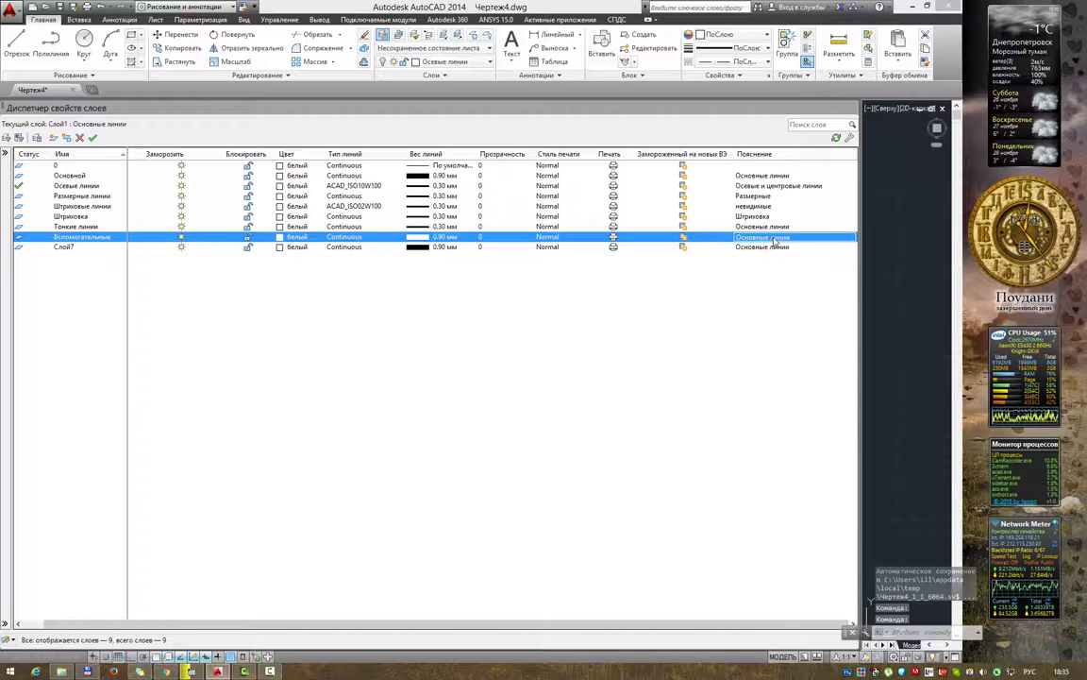
right_click(774, 240)
left_click(819, 326)
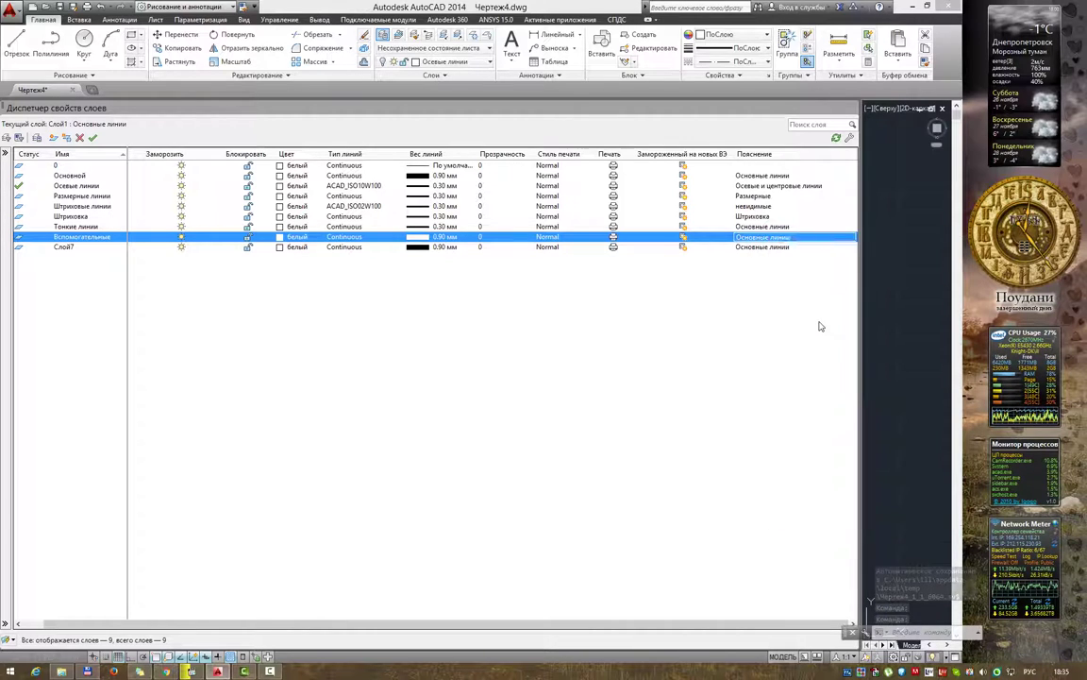
type("Вспомогател")
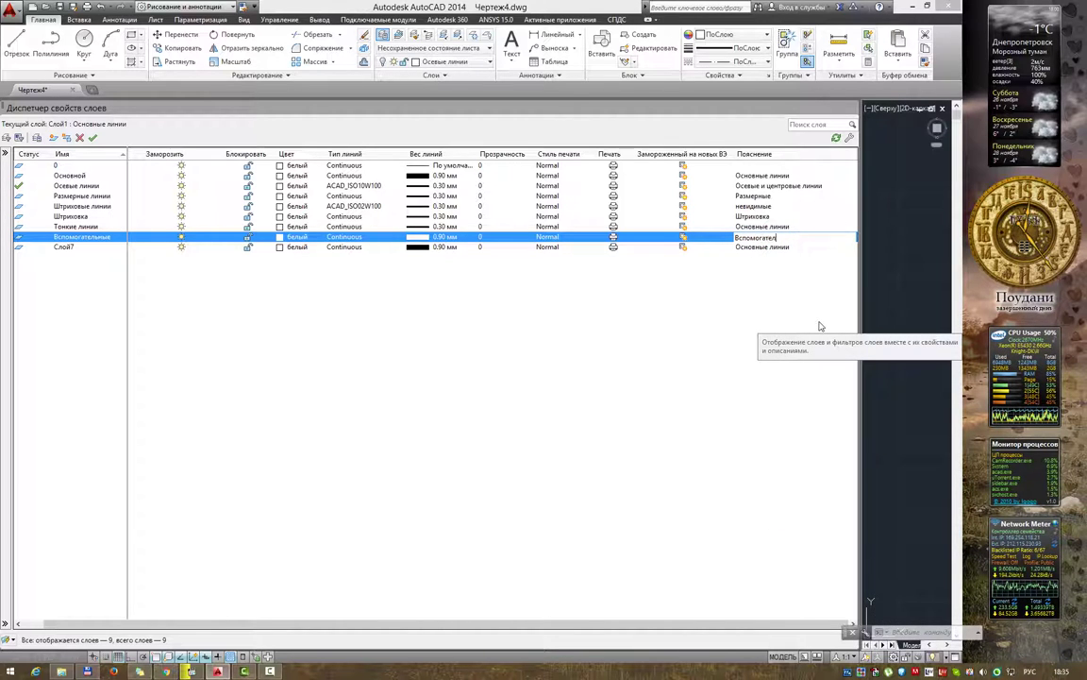
type("ьные постро")
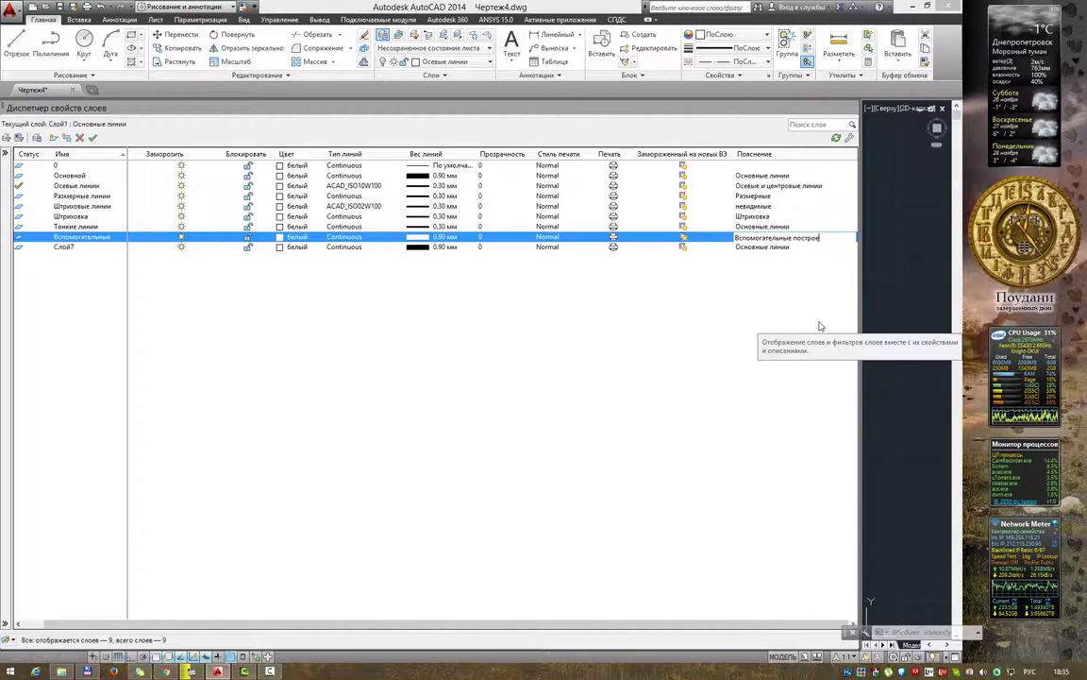
type("ения")
Give the Вспомогательные layer a 0.30 mm lineweight and red colour 10.
key("alt+Tab")
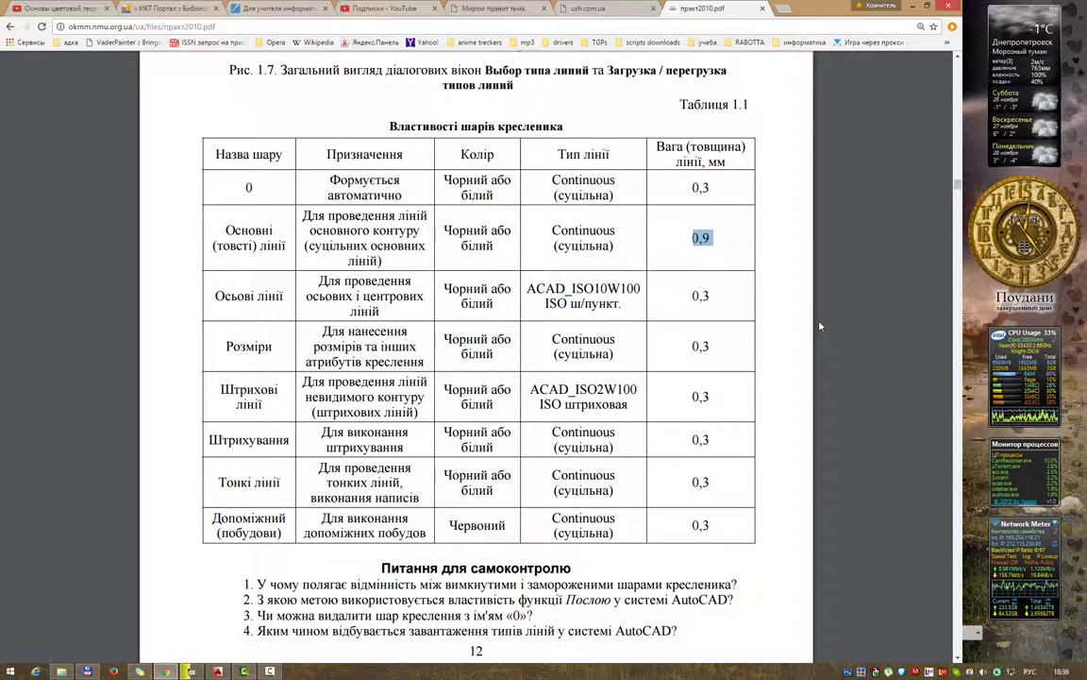
key("alt+Tab")
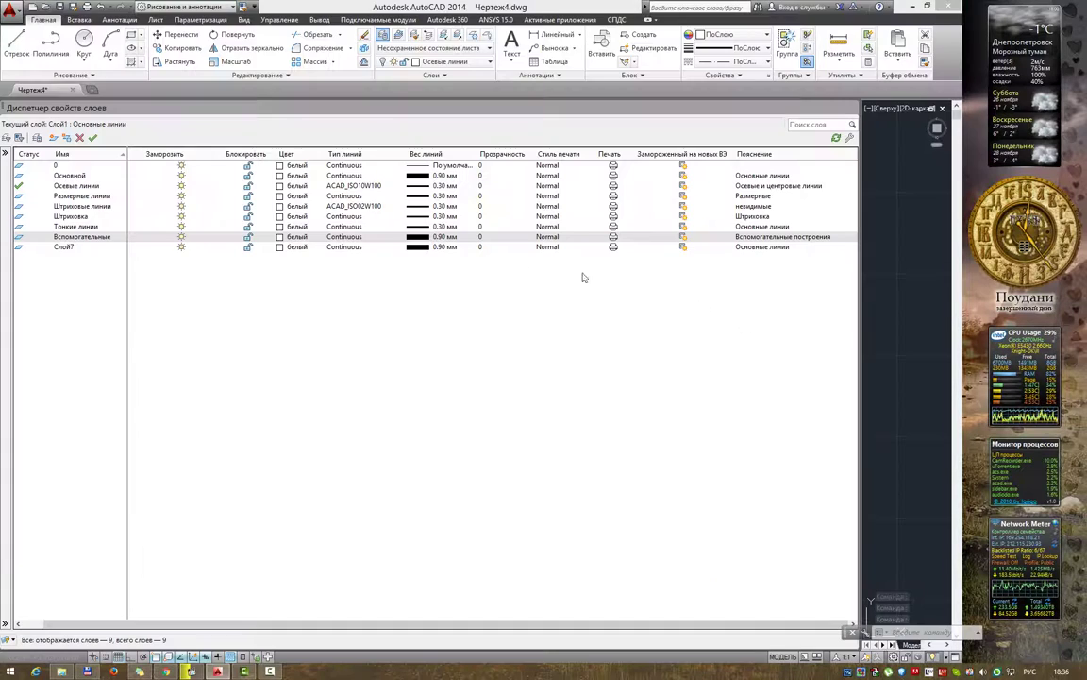
left_click(423, 238)
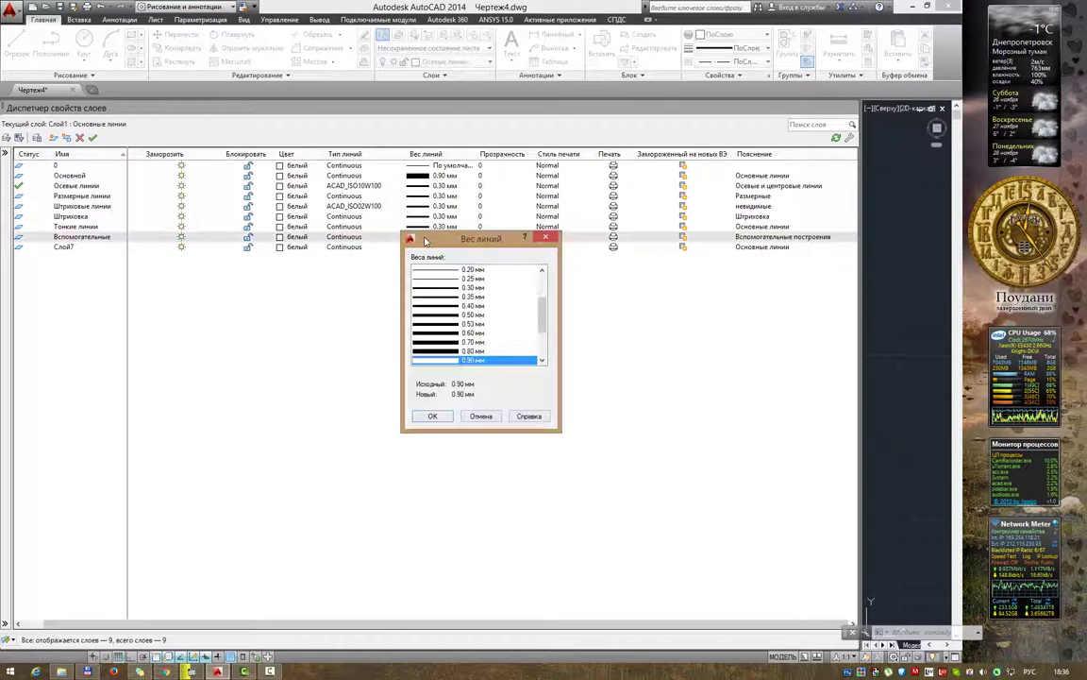
left_click(459, 288)
left_click(432, 416)
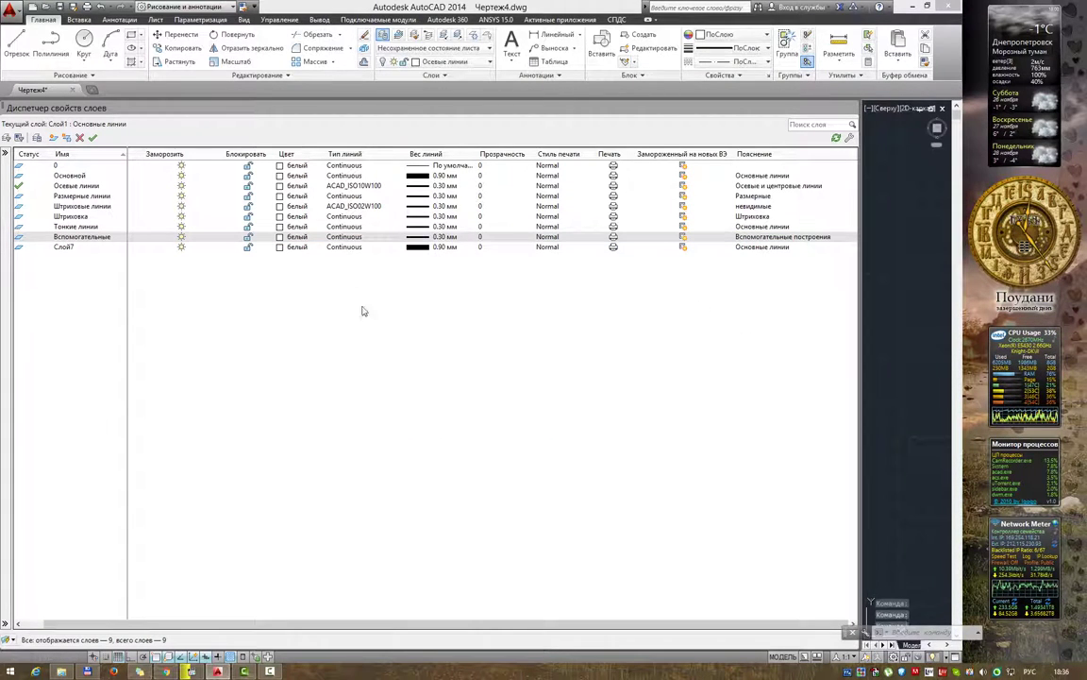
left_click(296, 236)
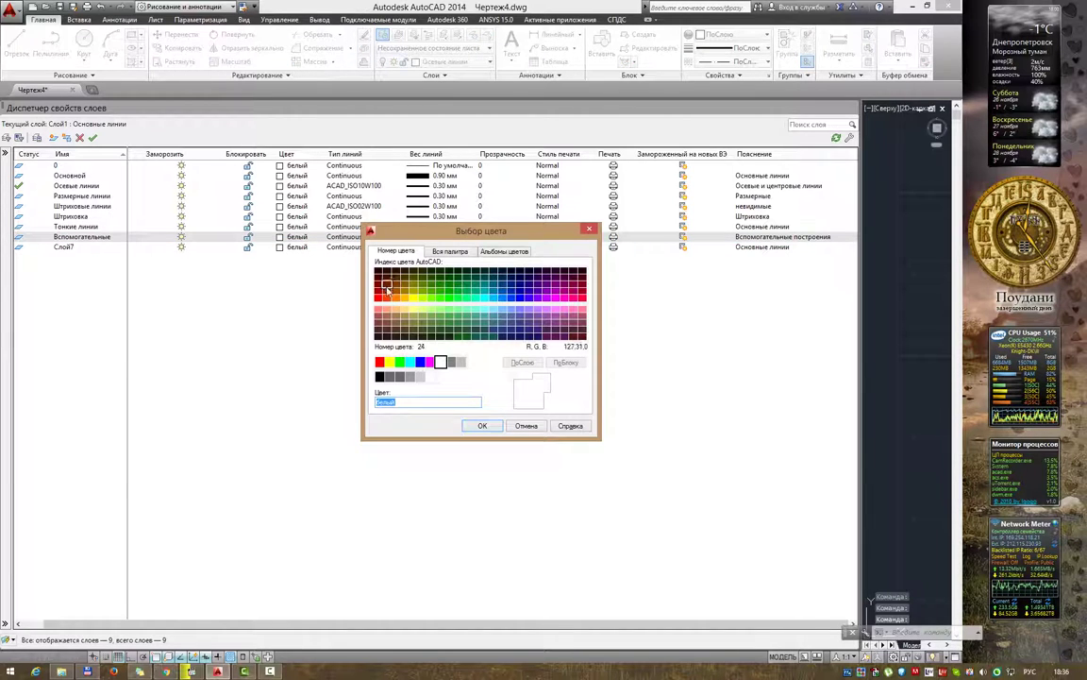
double_click(382, 299)
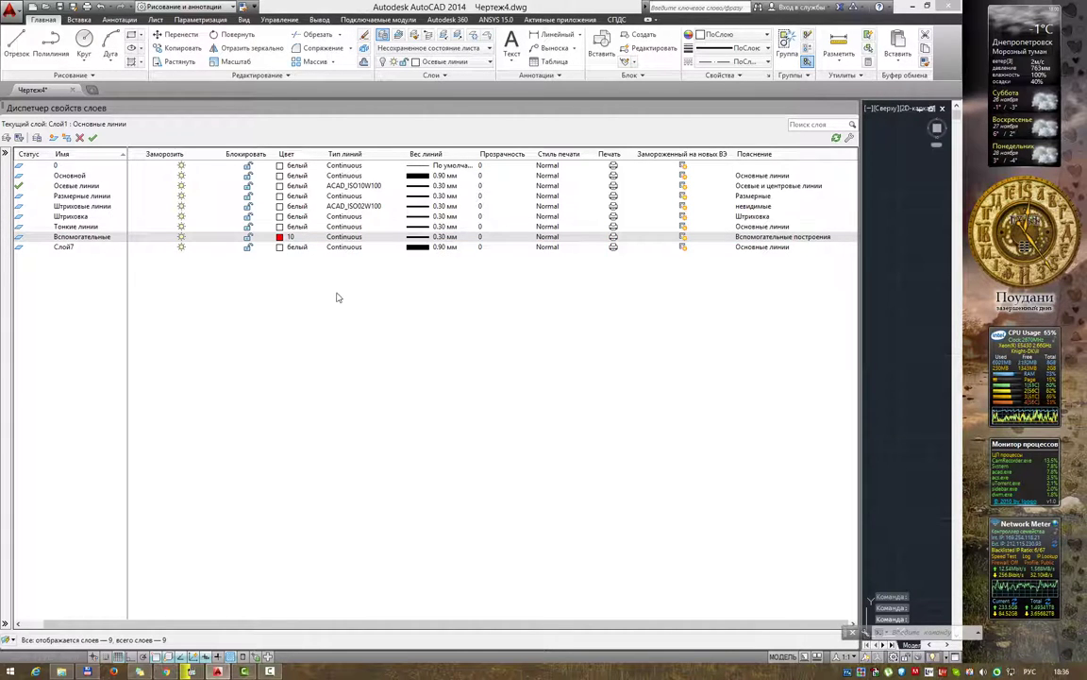
left_click(75, 247)
Delete the leftover Слой7 layer and close the Layer Properties Manager.
right_click(77, 252)
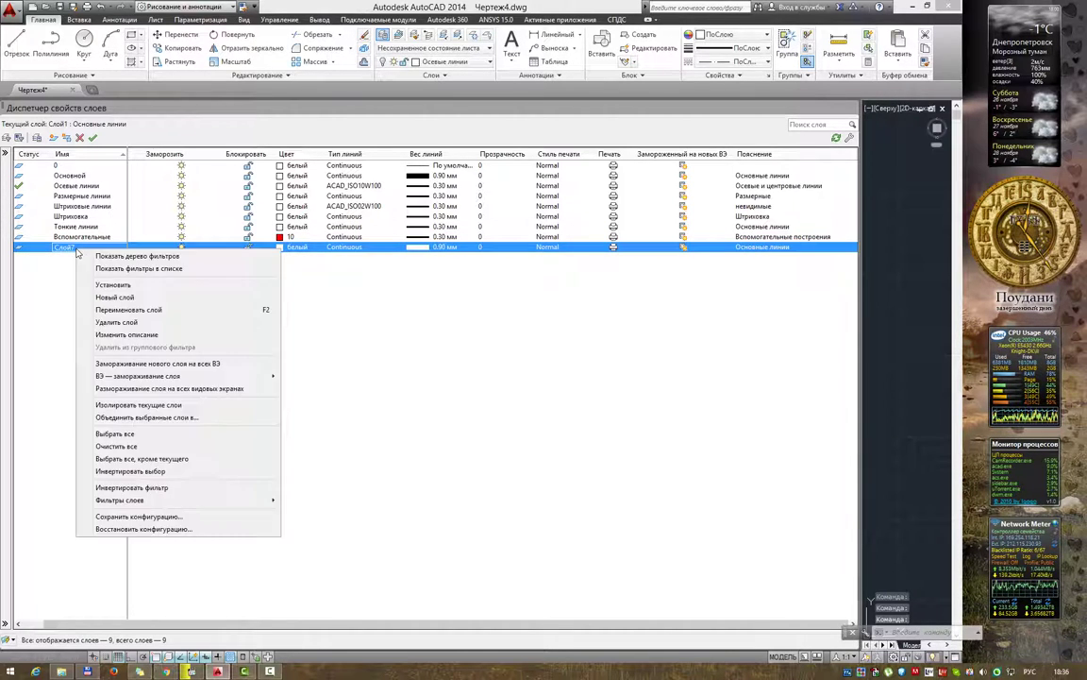
left_click(142, 321)
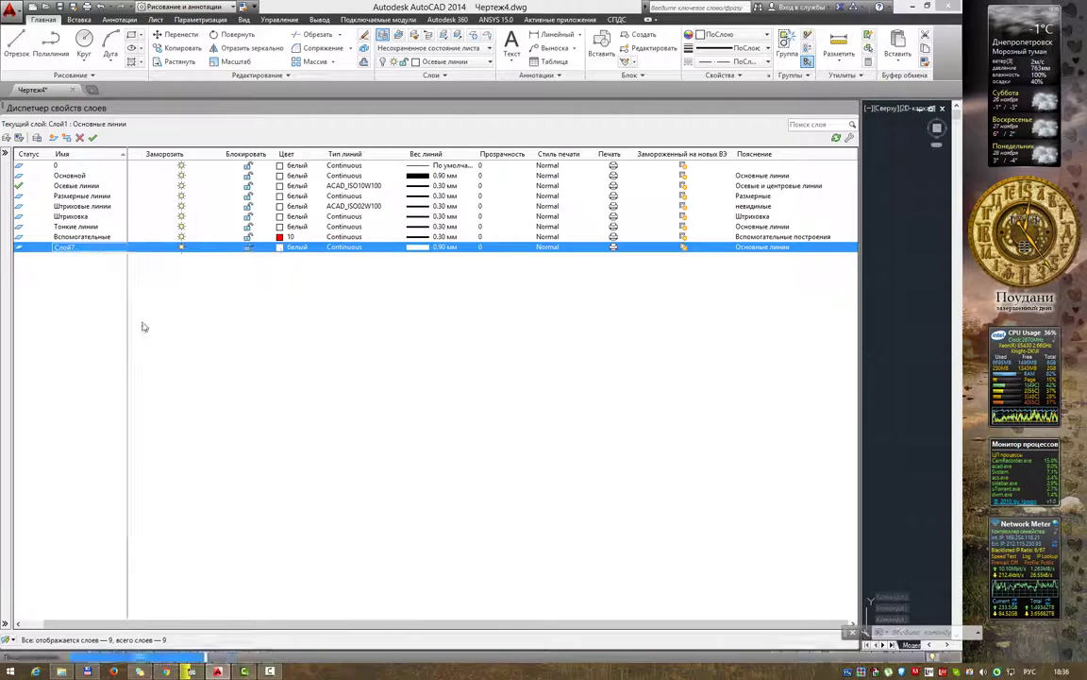
left_click(204, 218)
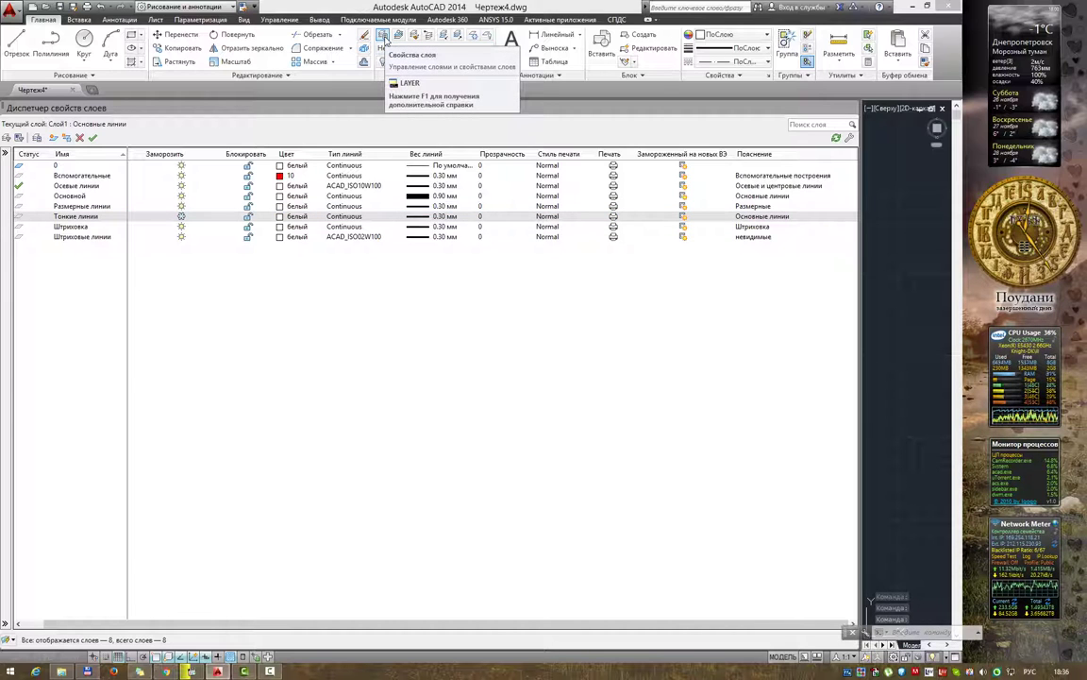
left_click(384, 37)
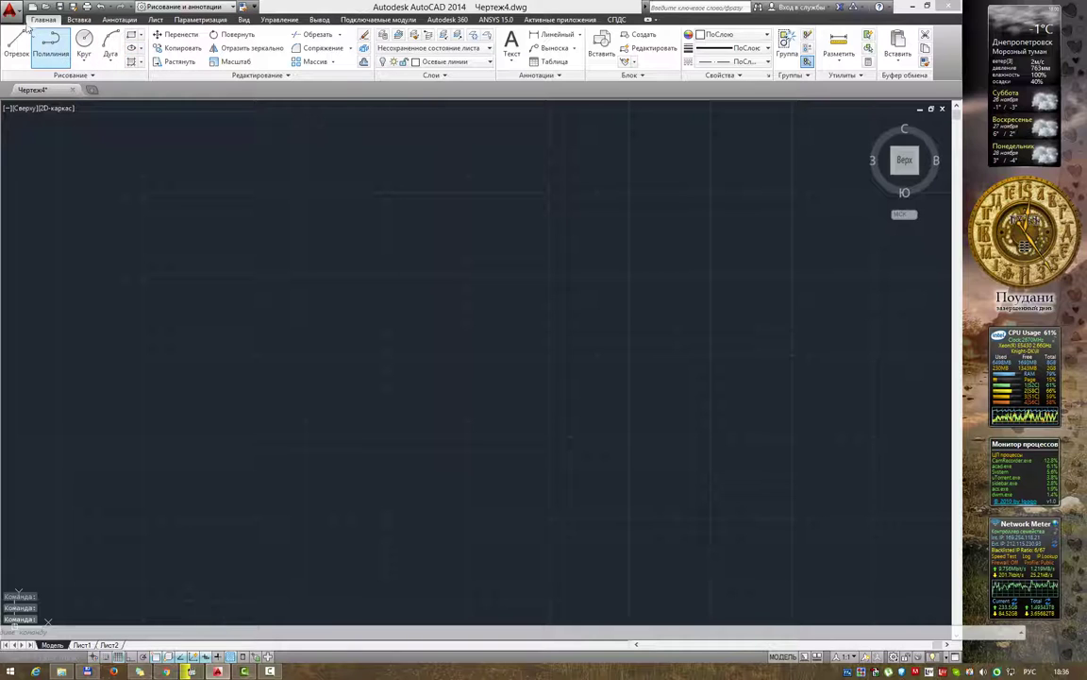
Save the drawing to Рабочий стол (Desktop) as 'Лабораторная работа 1'.
left_click(66, 9)
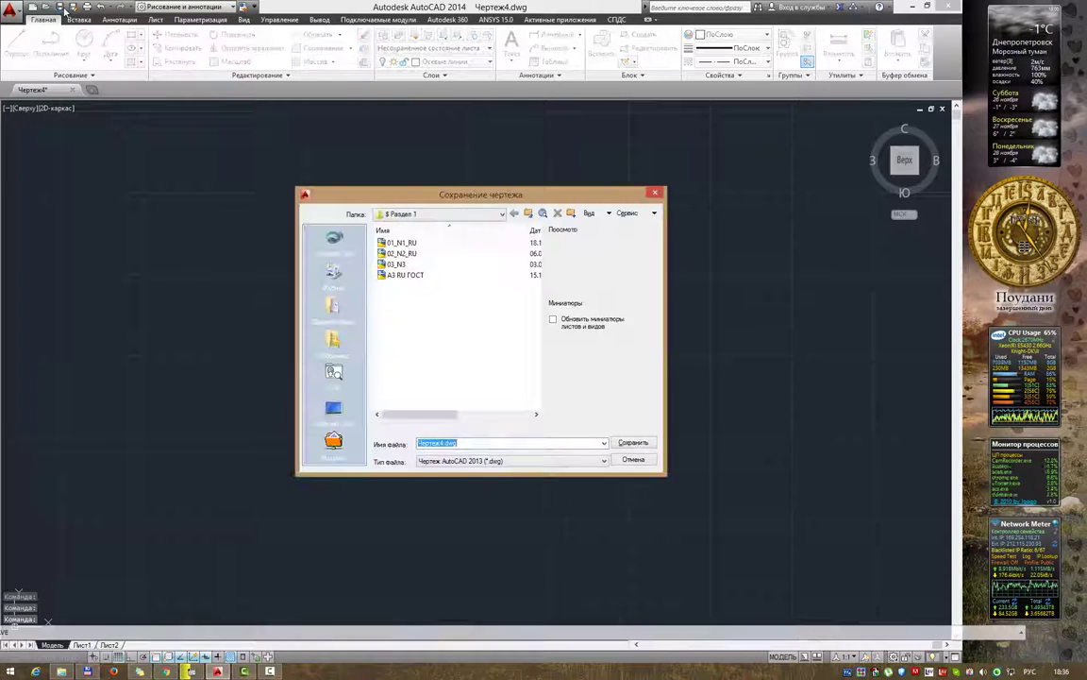
left_click(436, 213)
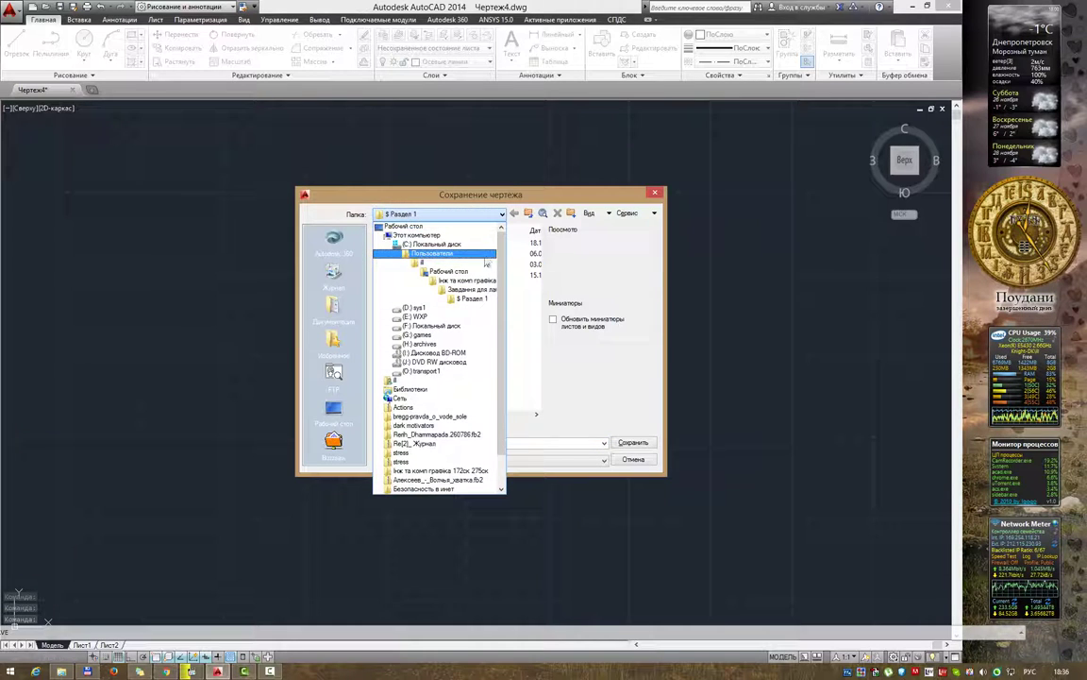
left_click(431, 235)
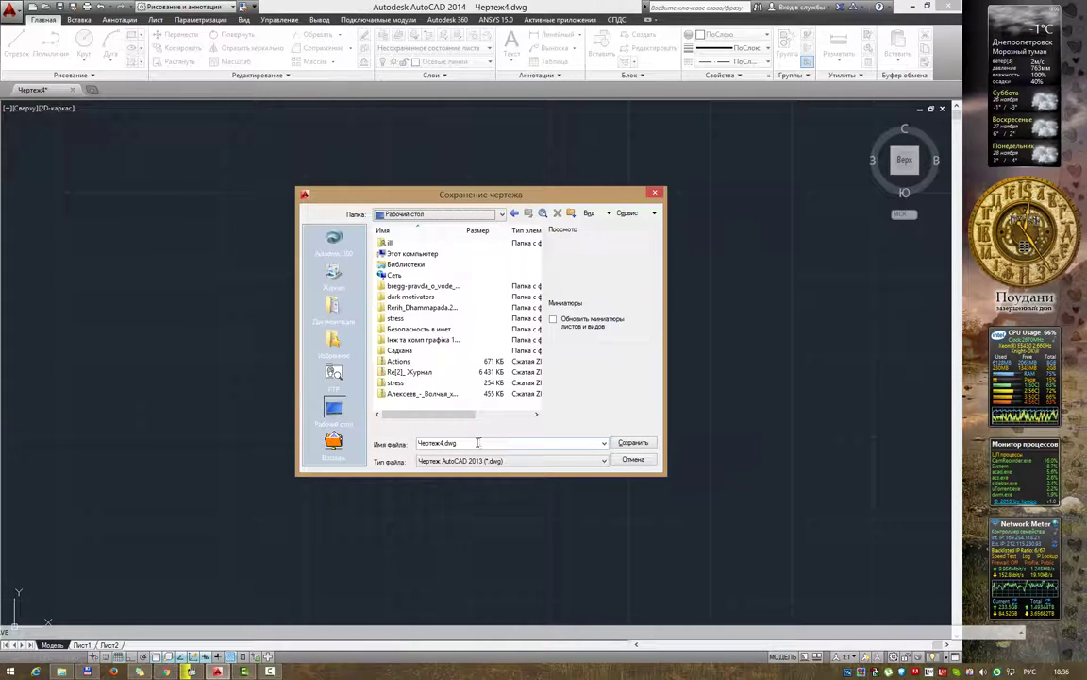
left_click_drag(467, 443, 377, 446)
type("П")
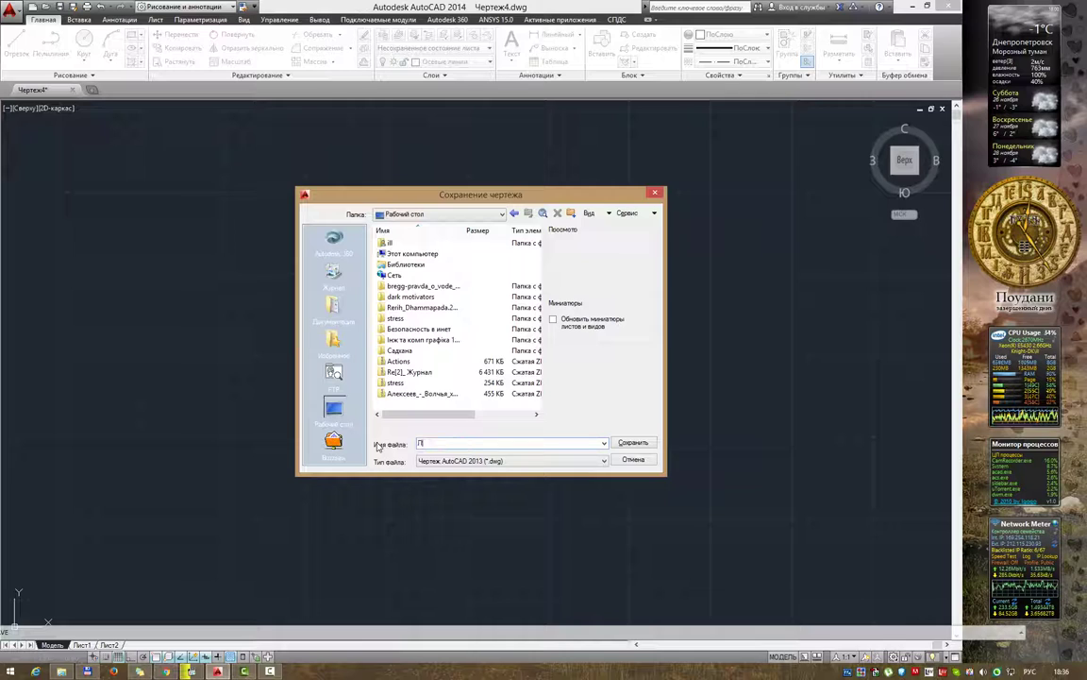
key("BackSpace")
type("або")
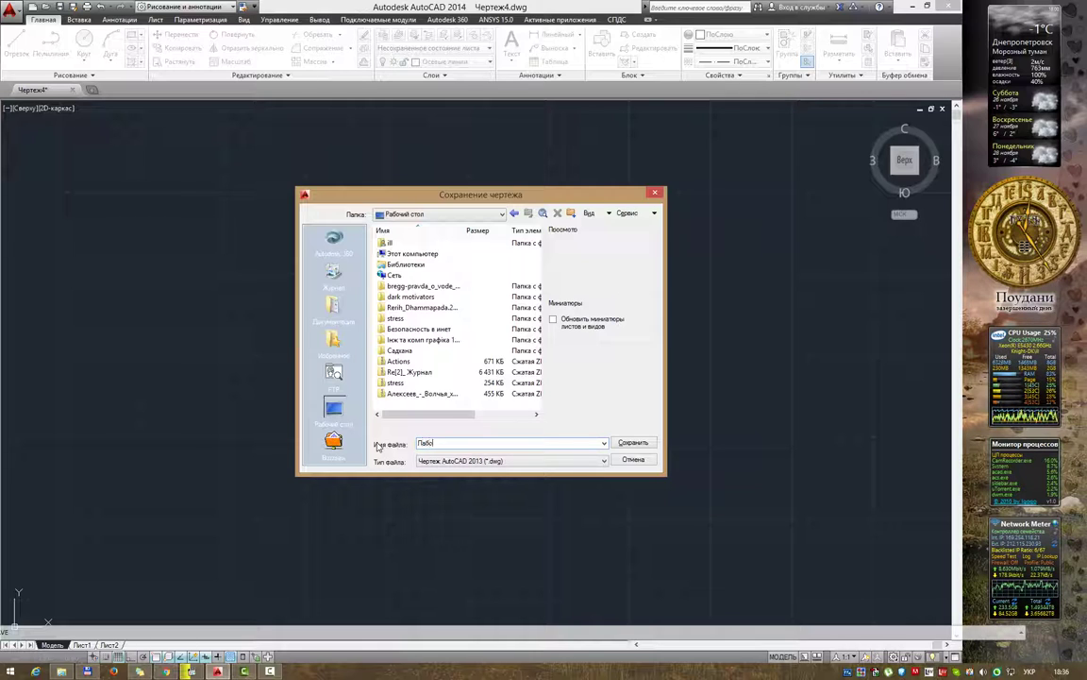
type("раторная работа 1")
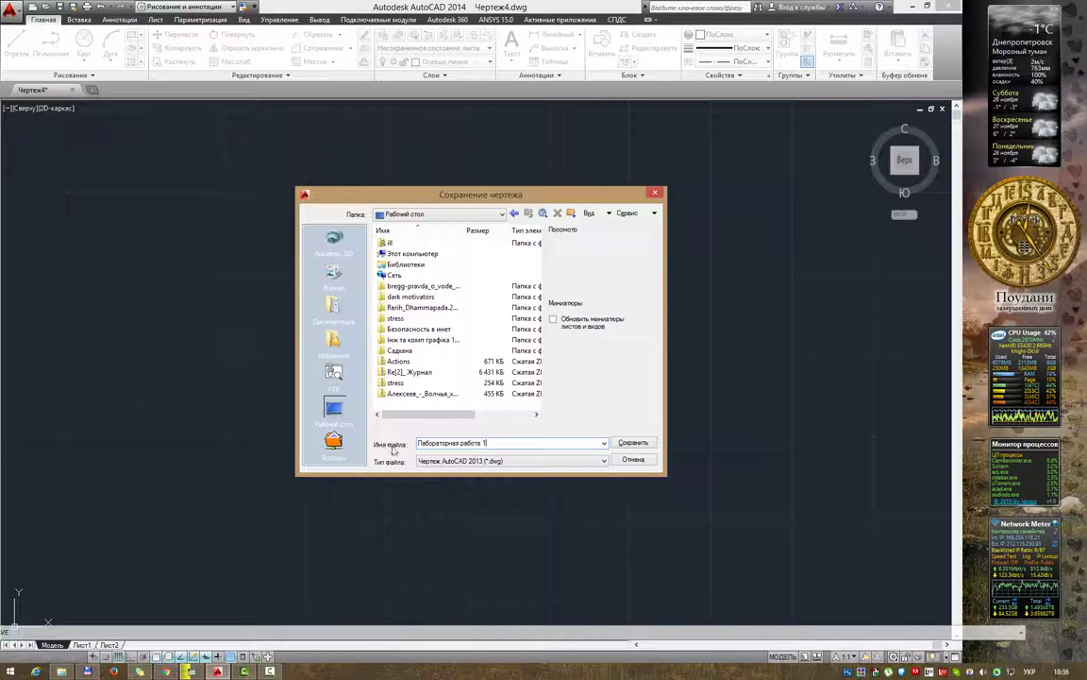
left_click(625, 443)
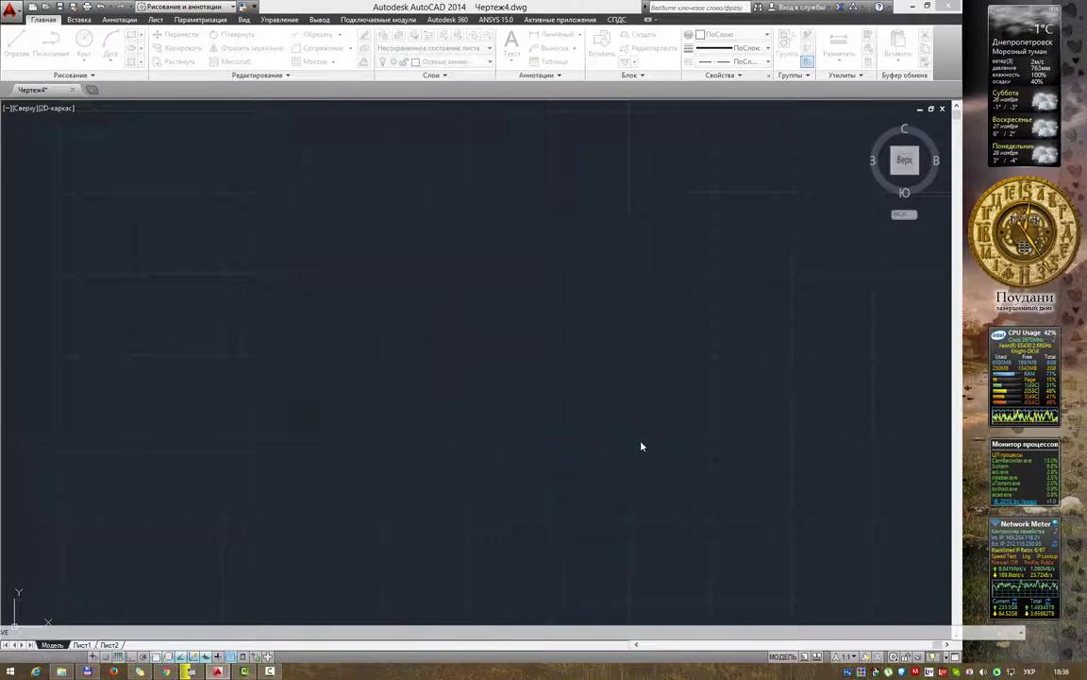